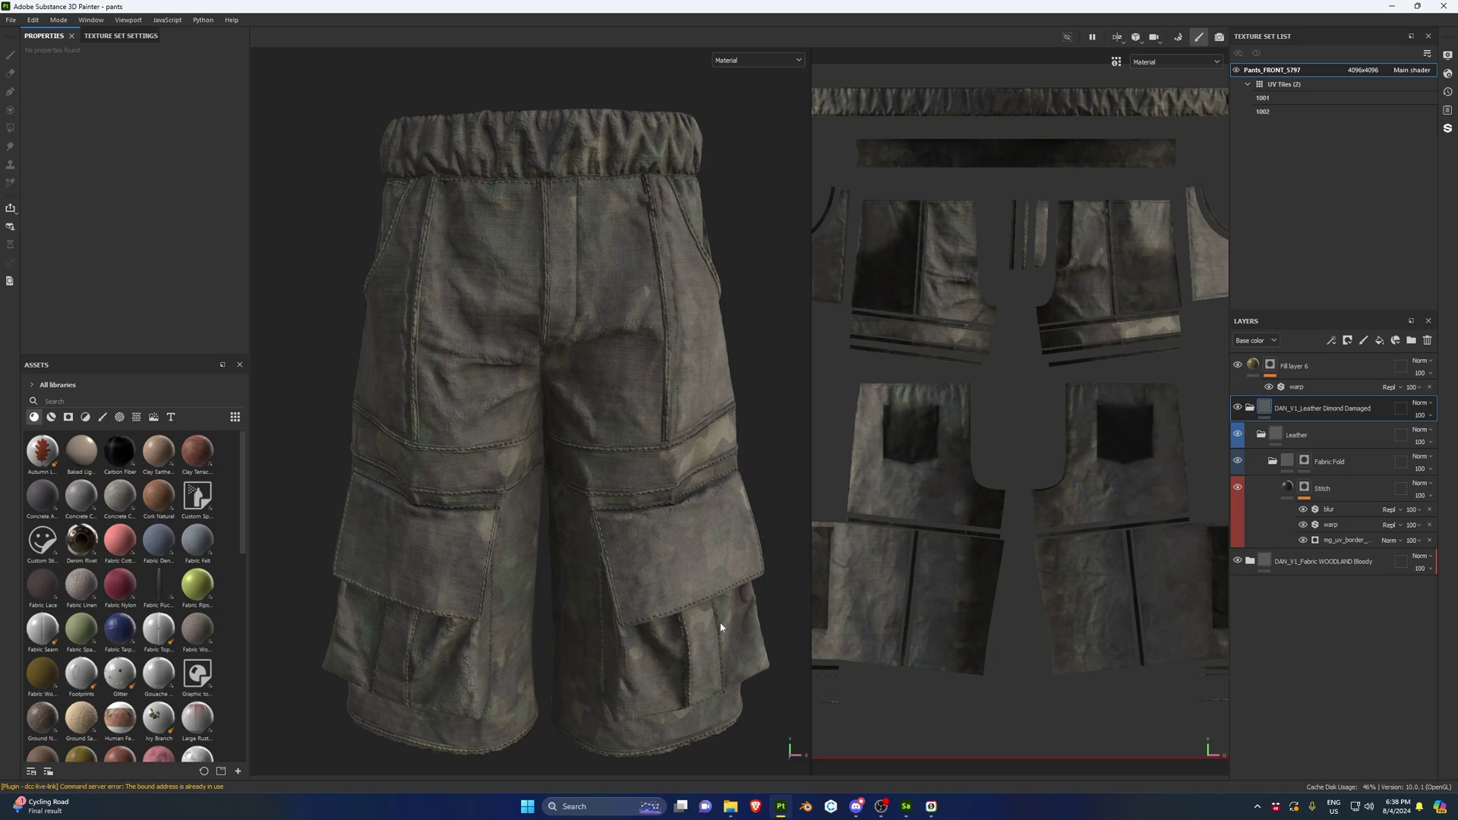
# Step: Launch the Photos viewer from Windows Search to preview the patch_ITS_logo.png daisy logo
pyautogui.click(614, 807)
pyautogui.click(647, 632)
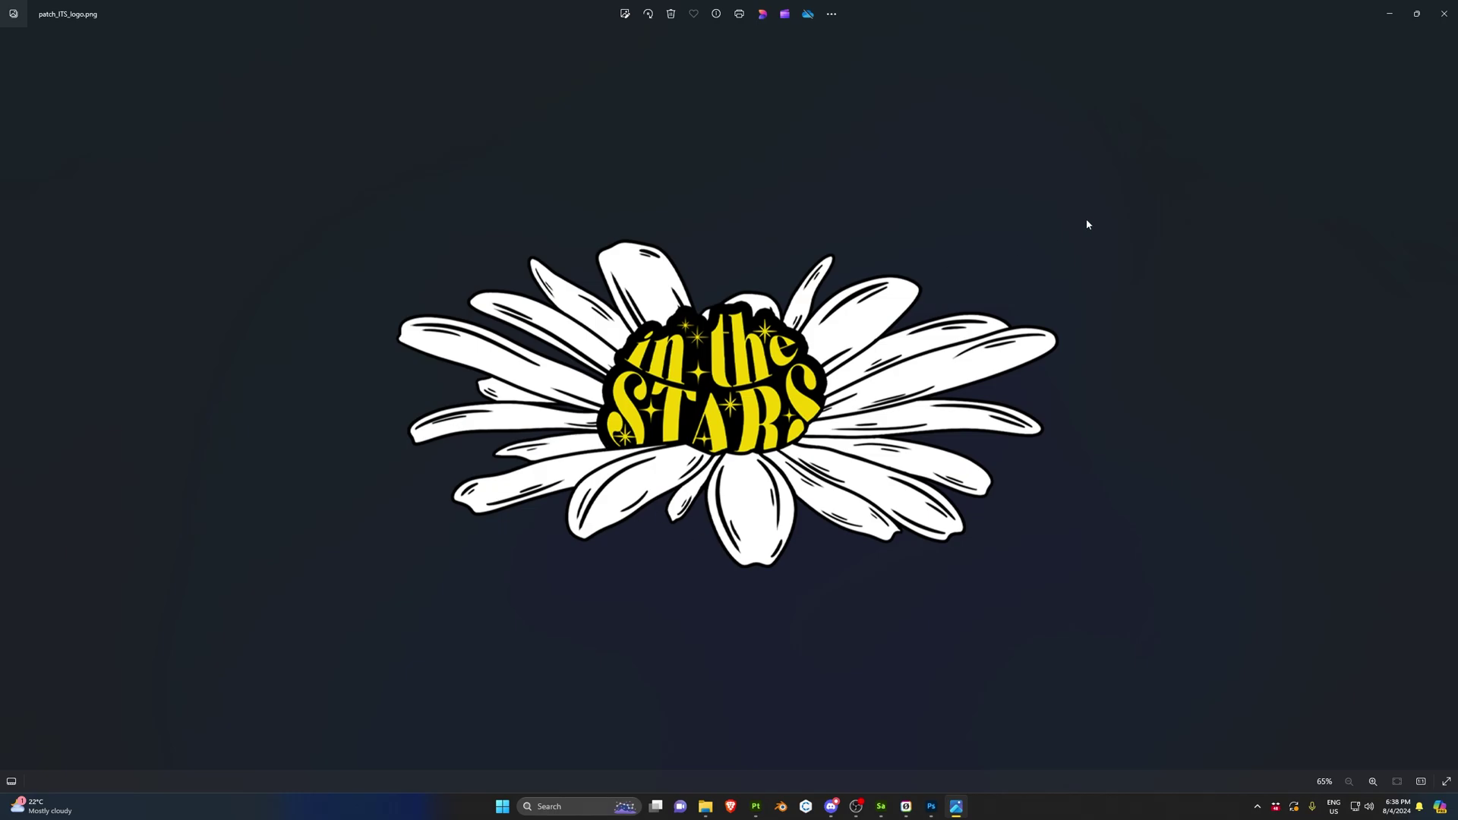
# Step: Close the preview and open the patch_ITS_logo.png daisy logo in Photoshop
pyautogui.click(1443, 14)
pyautogui.moveTo(628, 299); pyautogui.dragTo(232, 413)
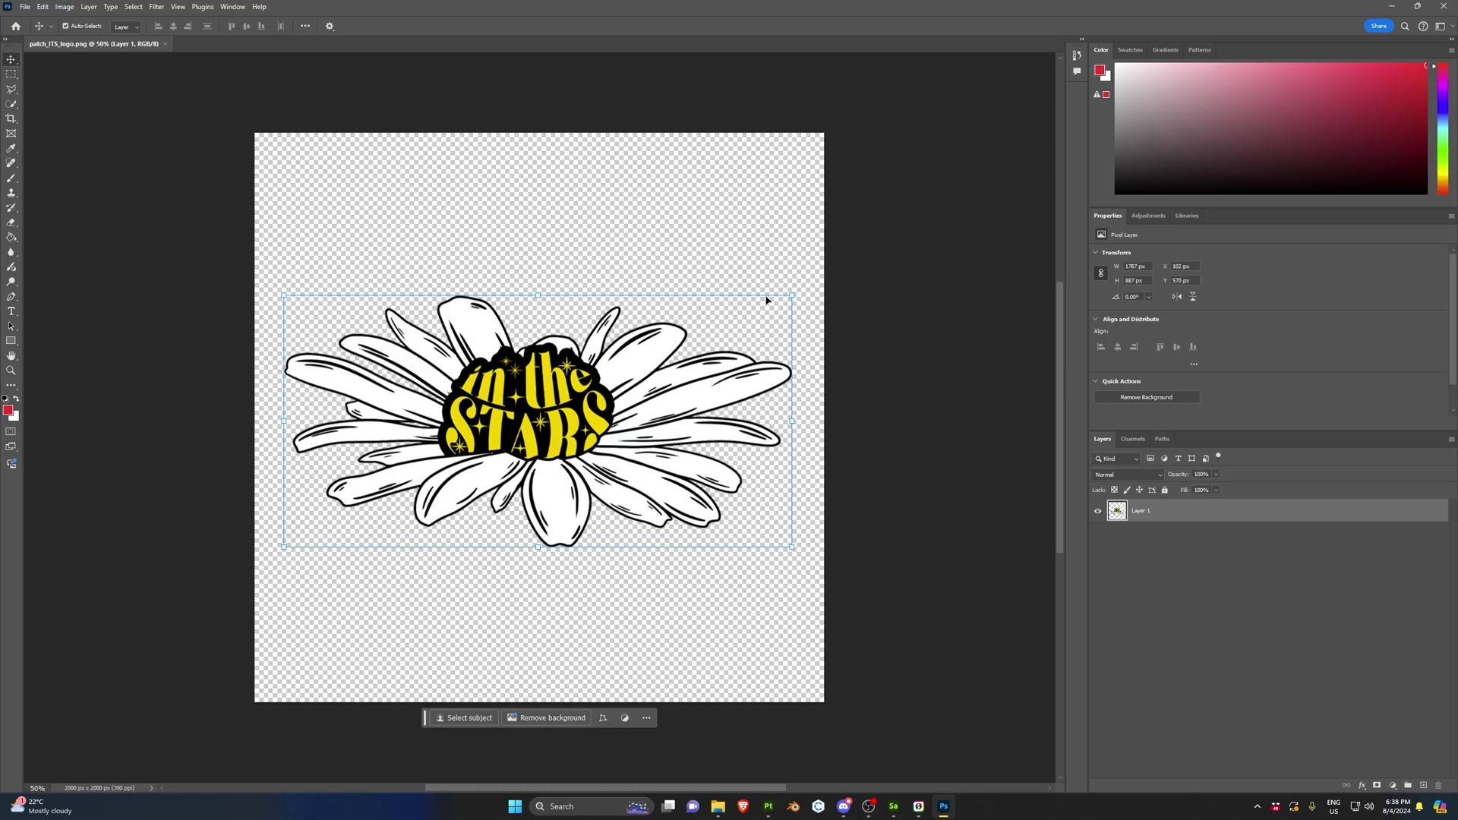
pyautogui.click(95, 92)
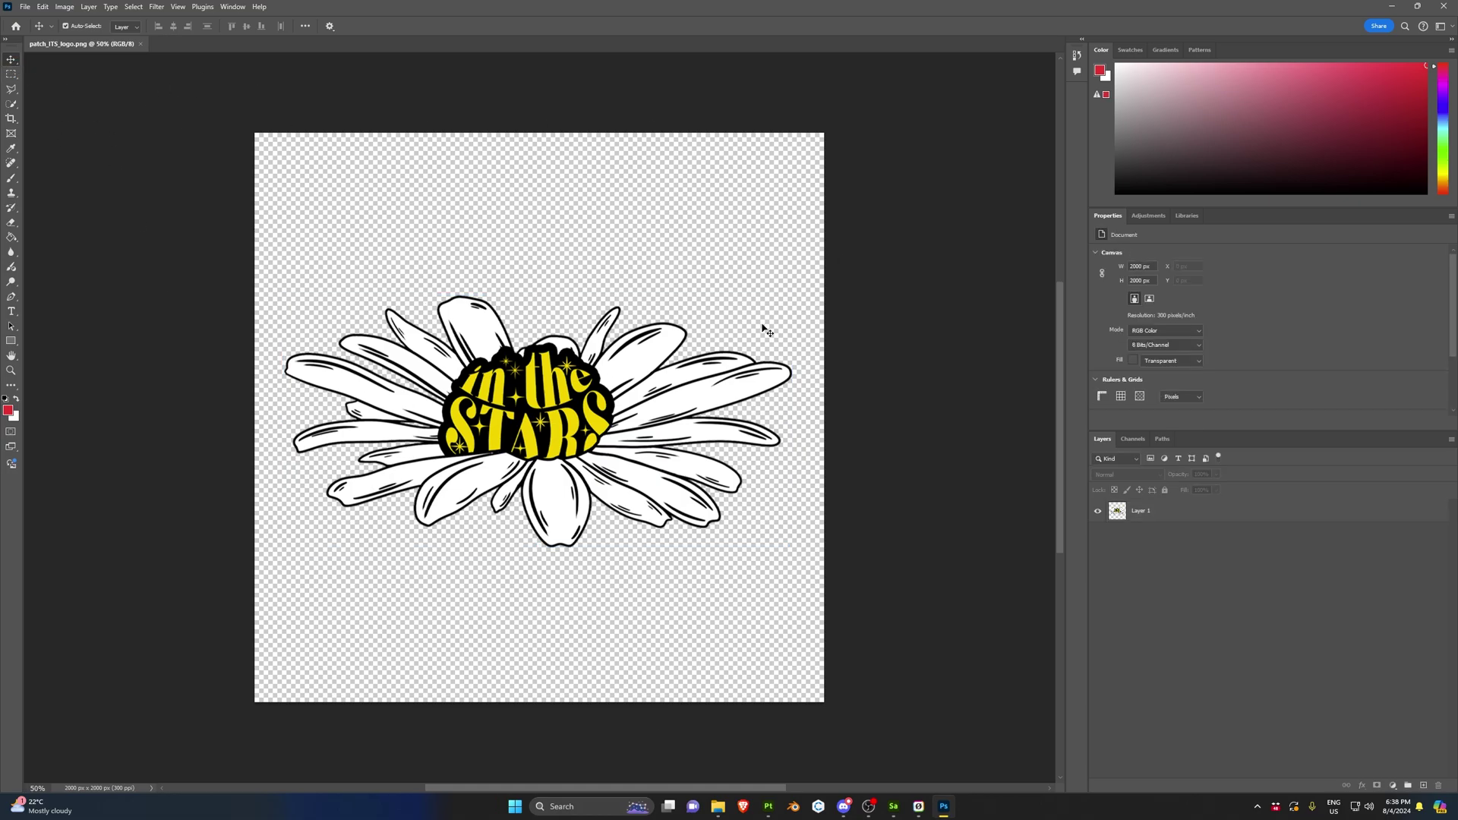
pyautogui.click(1160, 513)
pyautogui.click(152, 380)
# Step: Draw a white rectangle across the logo with 58 px rounded corners
pyautogui.click(13, 342)
pyautogui.click(44, 342)
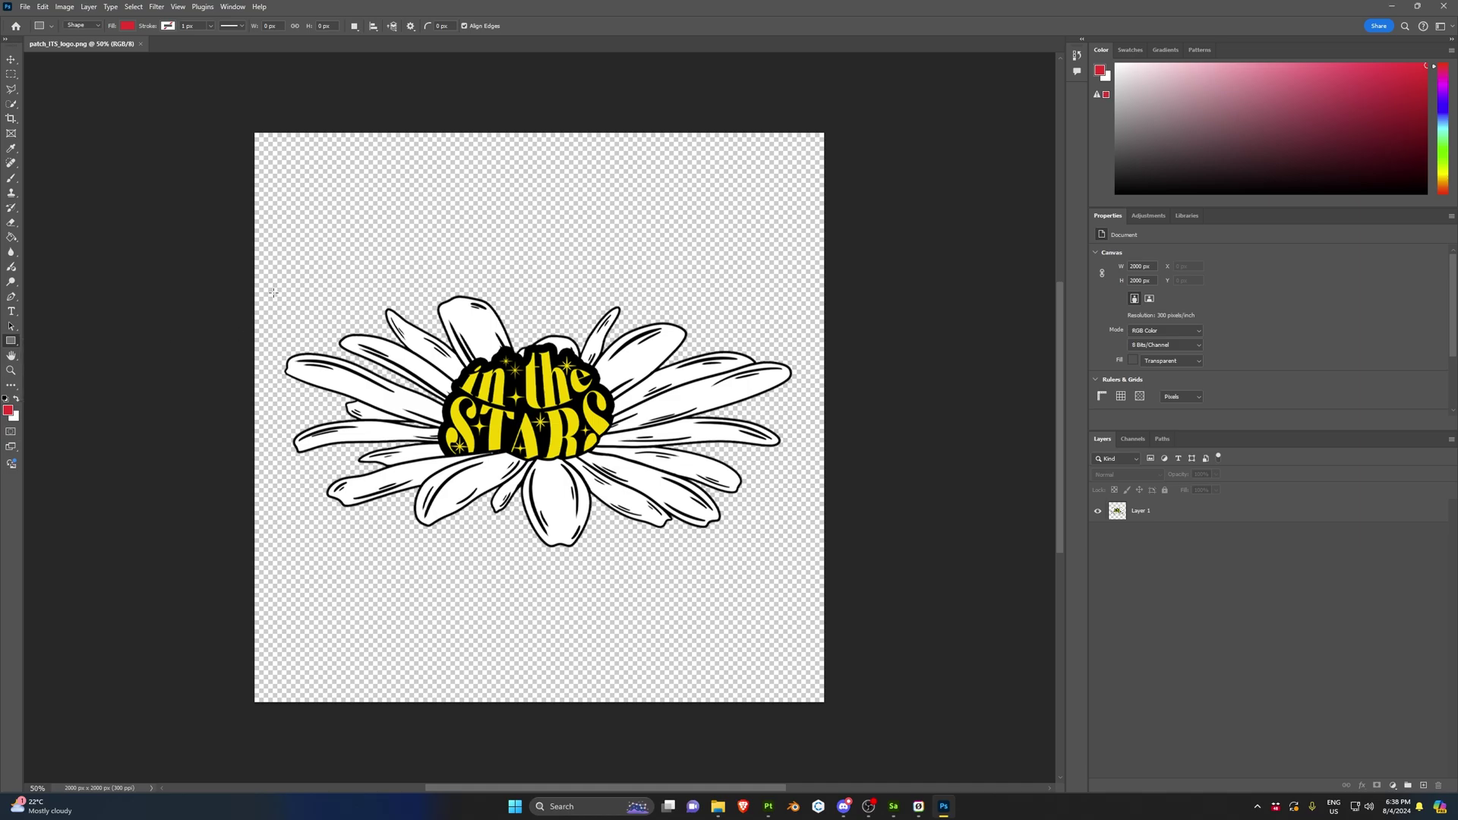
pyautogui.moveTo(265, 287); pyautogui.dragTo(813, 563)
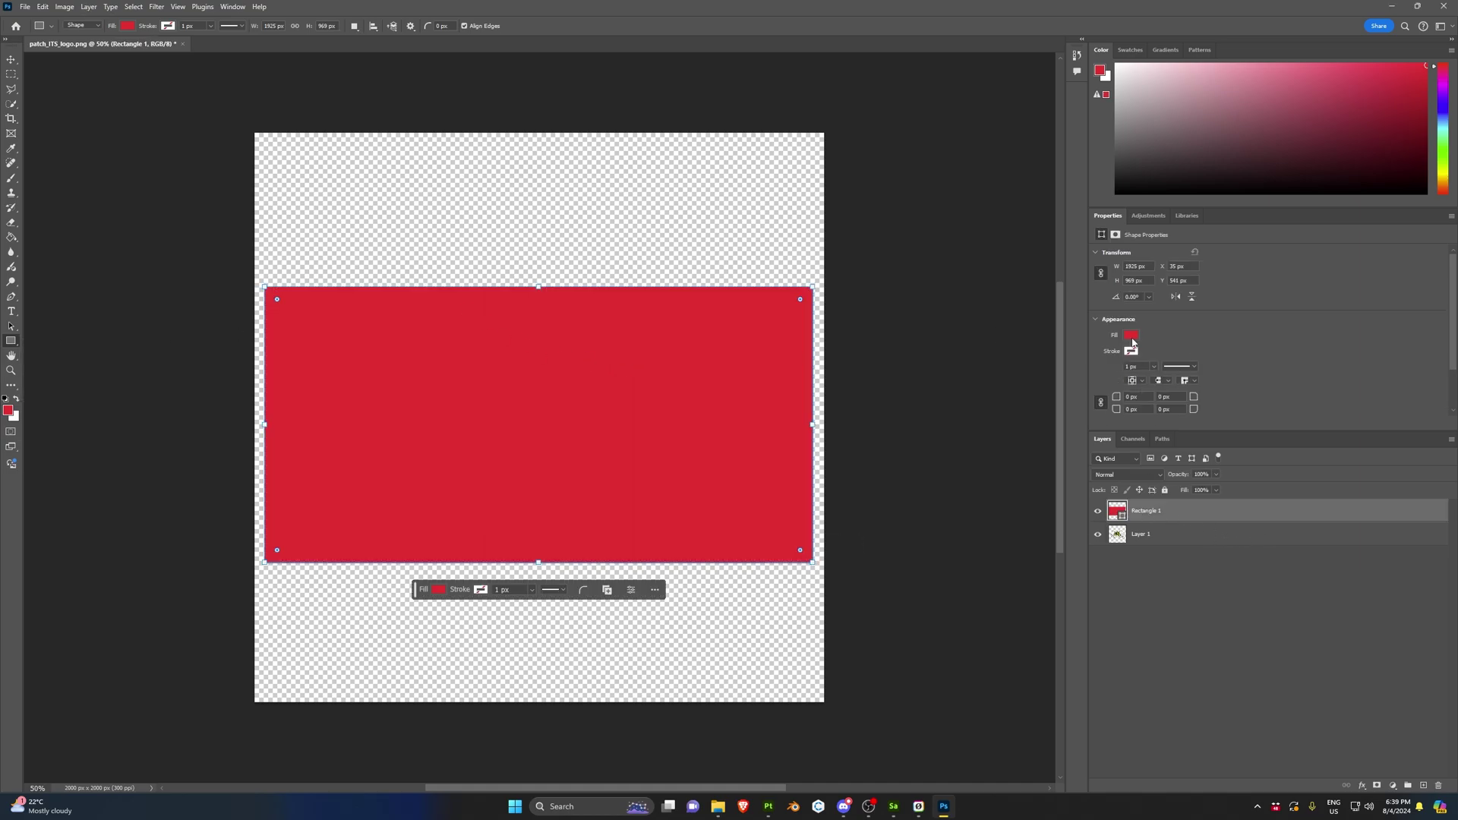
pyautogui.click(1131, 336)
pyautogui.click(1125, 395)
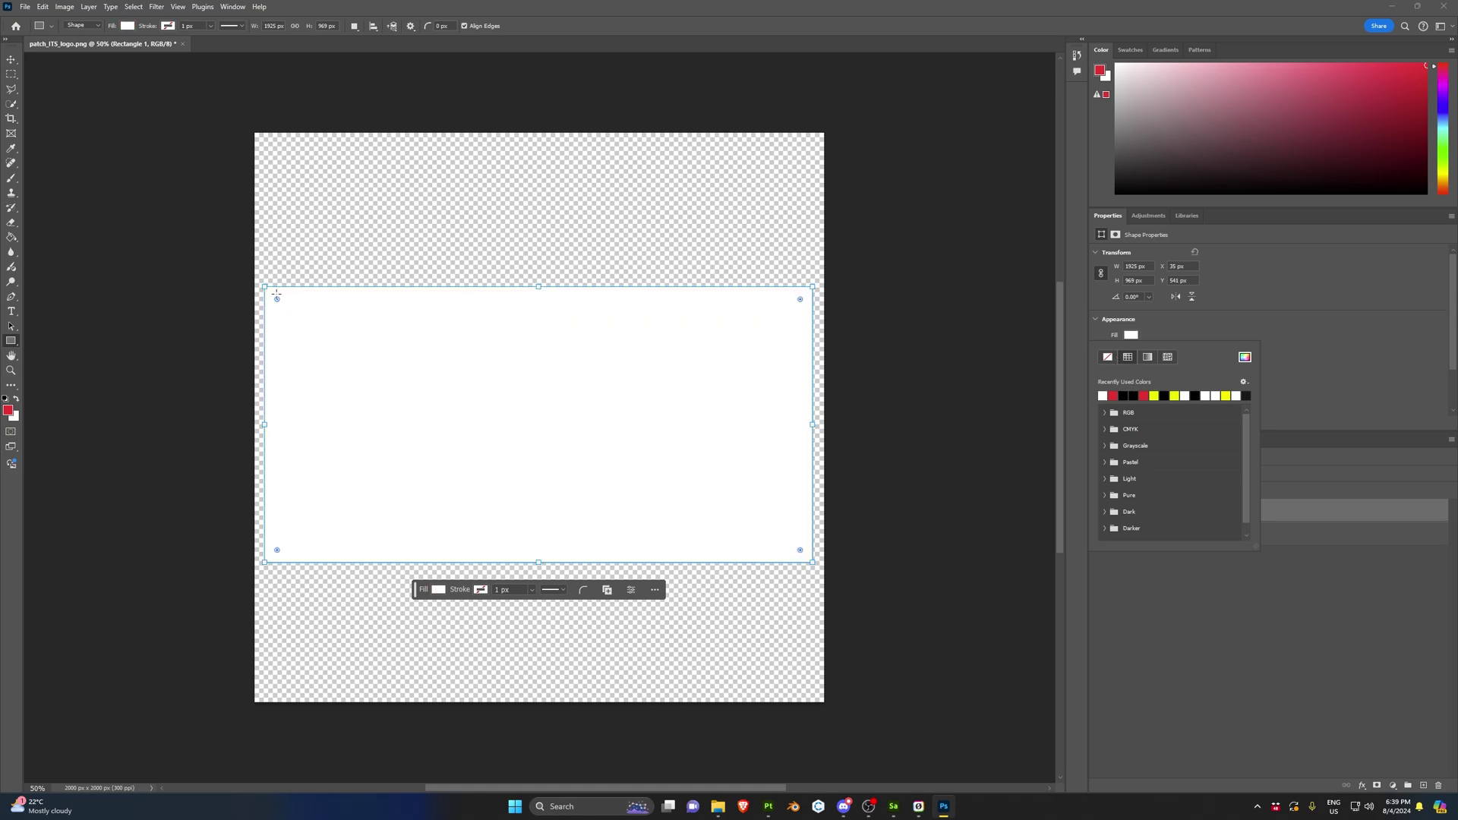
pyautogui.moveTo(277, 298); pyautogui.dragTo(281, 306)
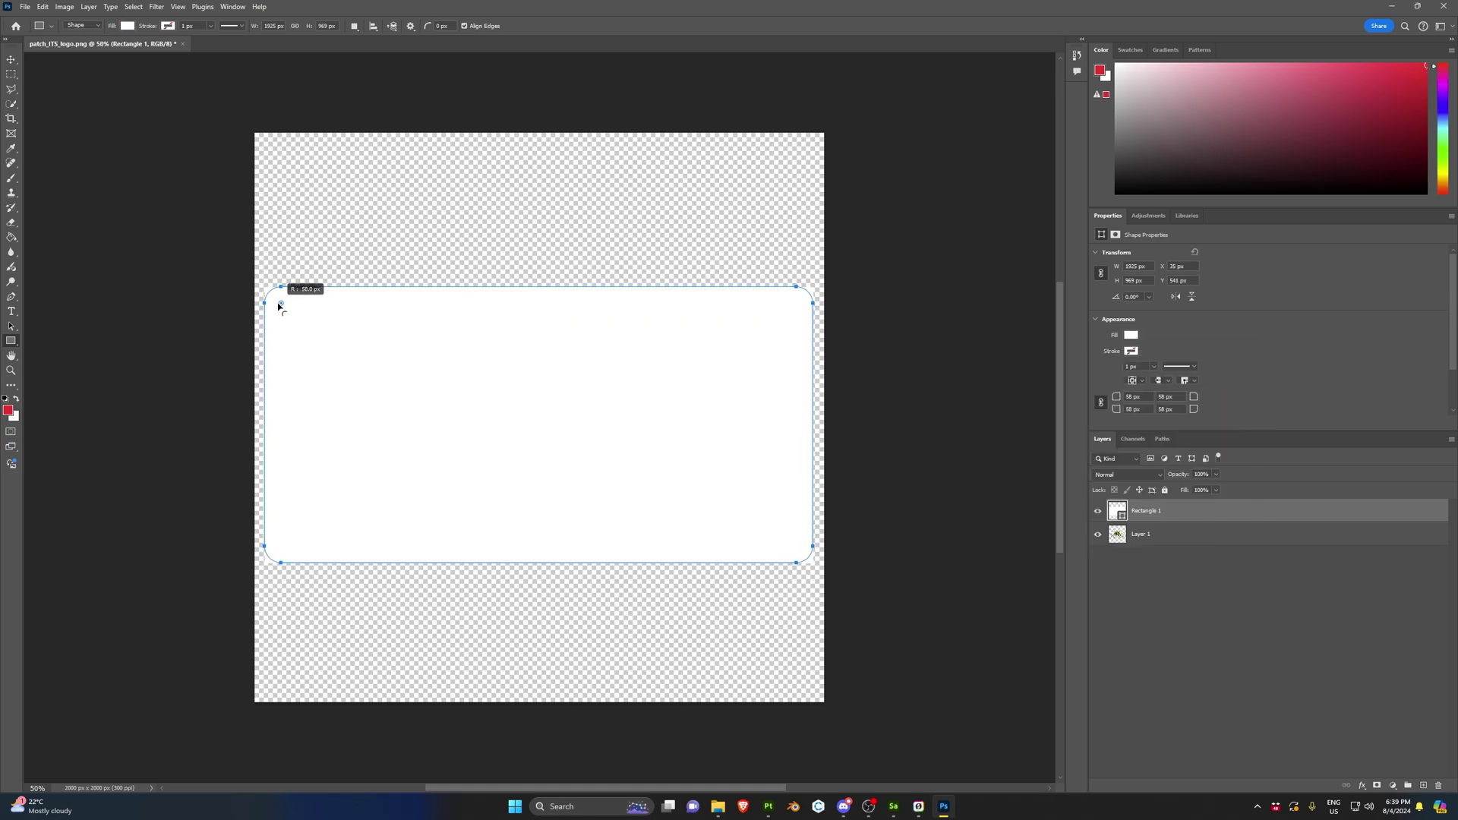
# Step: Move the rectangle below the logo layer, stretch it slightly taller, and hide the logo
pyautogui.click(10, 60)
pyautogui.moveTo(1148, 511); pyautogui.dragTo(1163, 536)
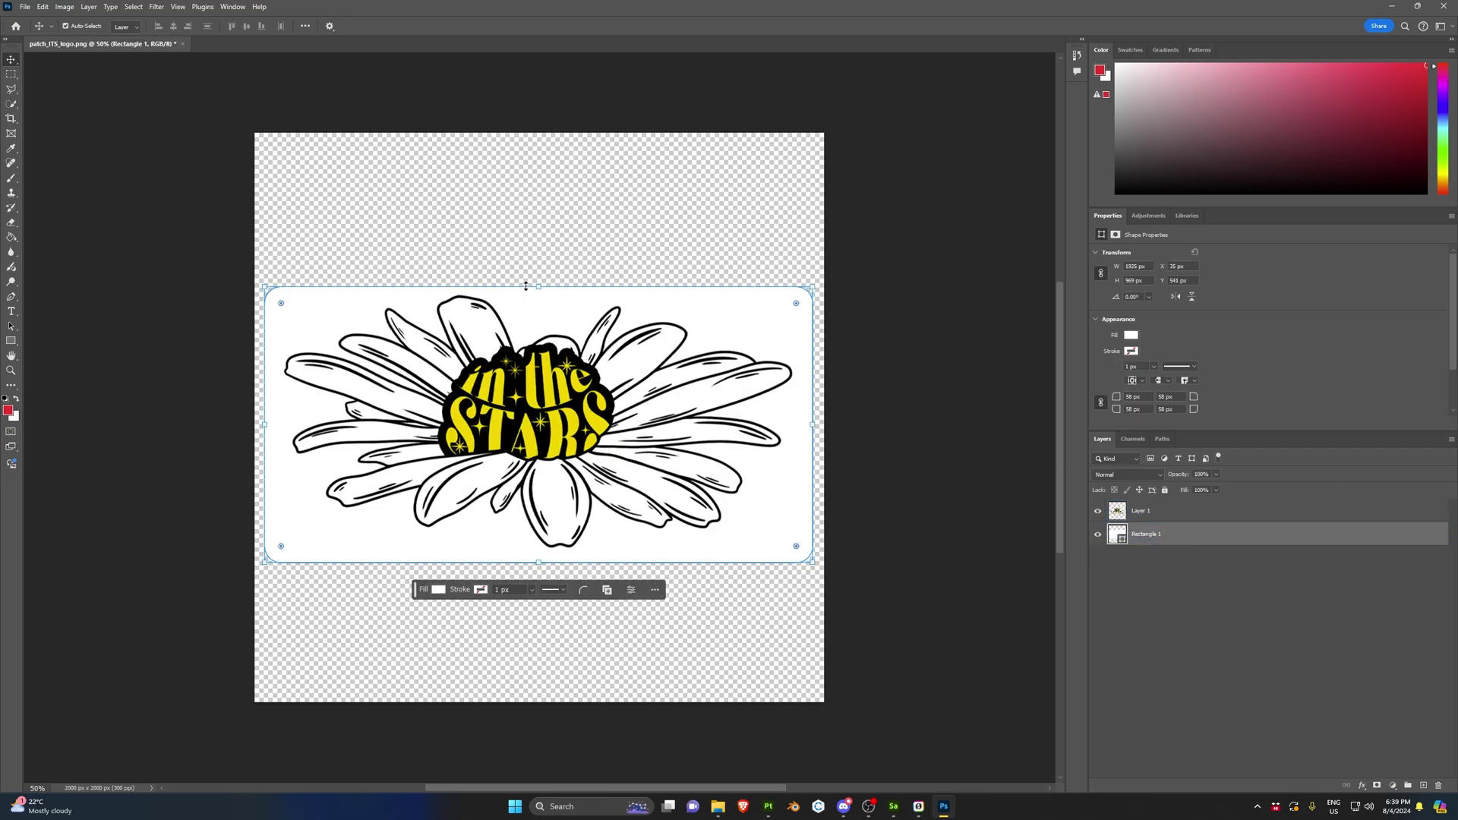
pyautogui.moveTo(538, 286); pyautogui.dragTo(539, 279)
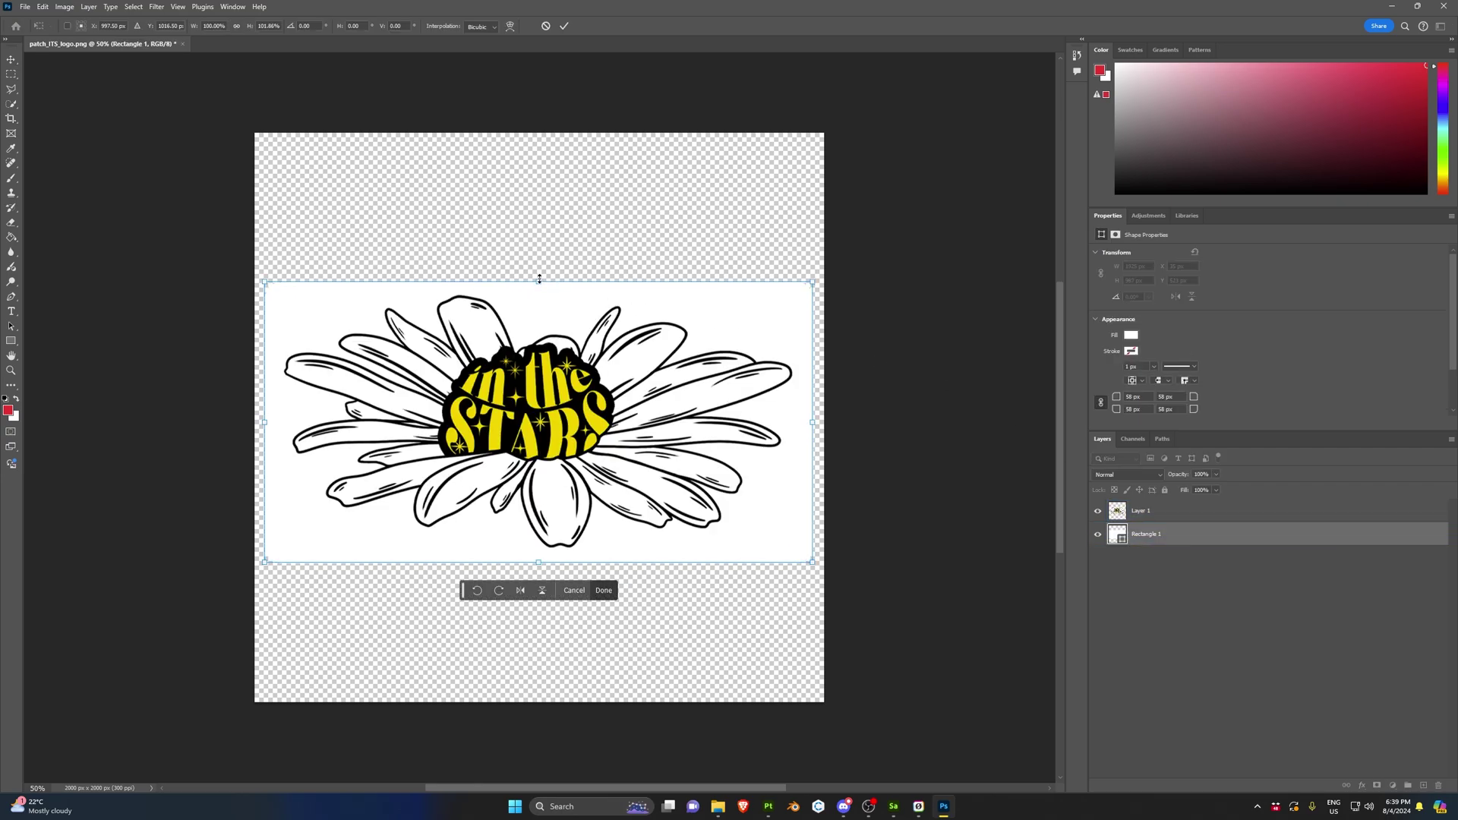
pyautogui.press('Return')
pyautogui.click(547, 202)
pyautogui.click(1097, 510)
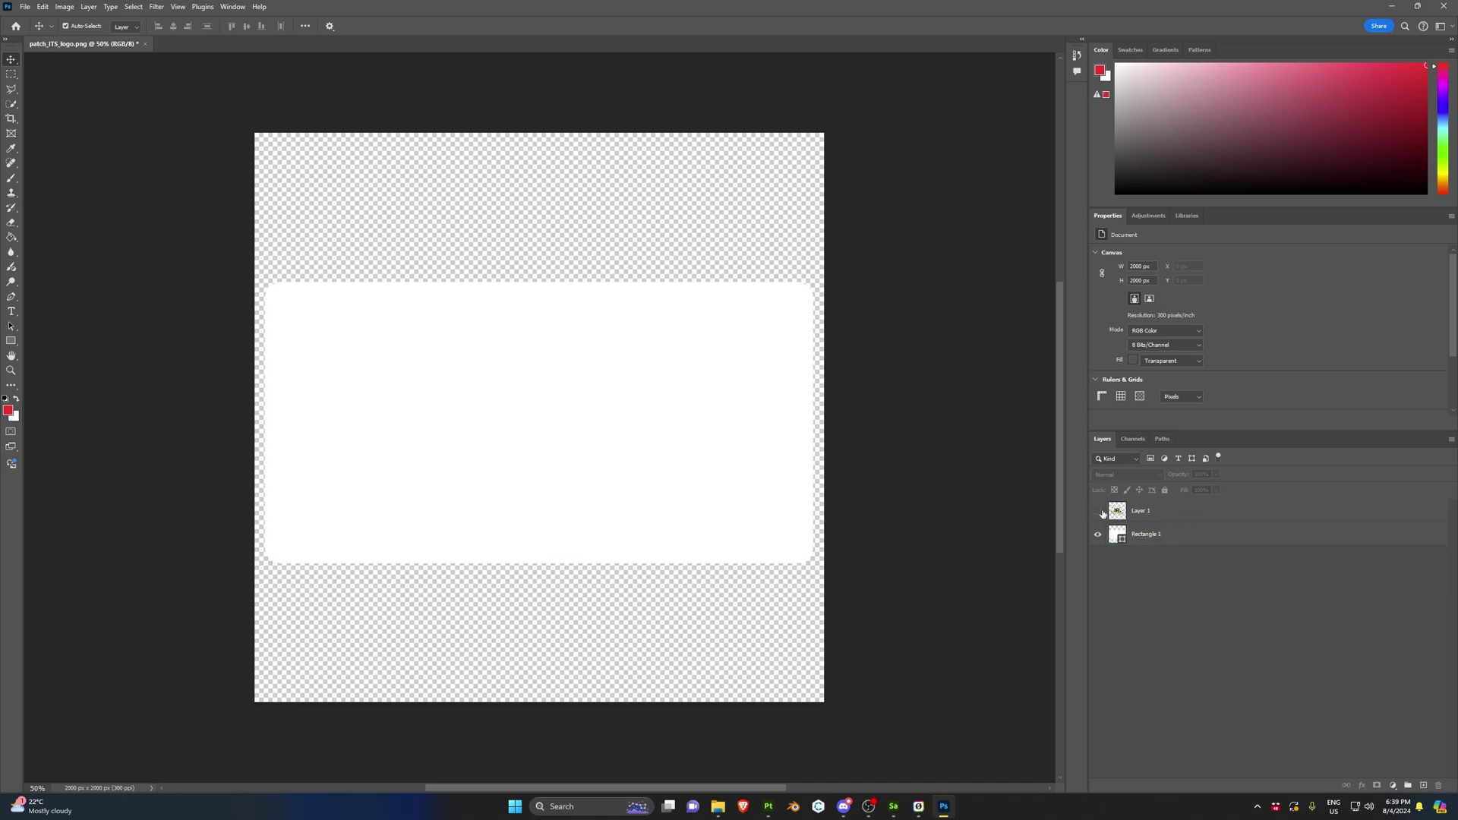
# Step: Export the white rectangle as the PNG 'patch_ITS_logo - WHITE'
pyautogui.click(25, 6)
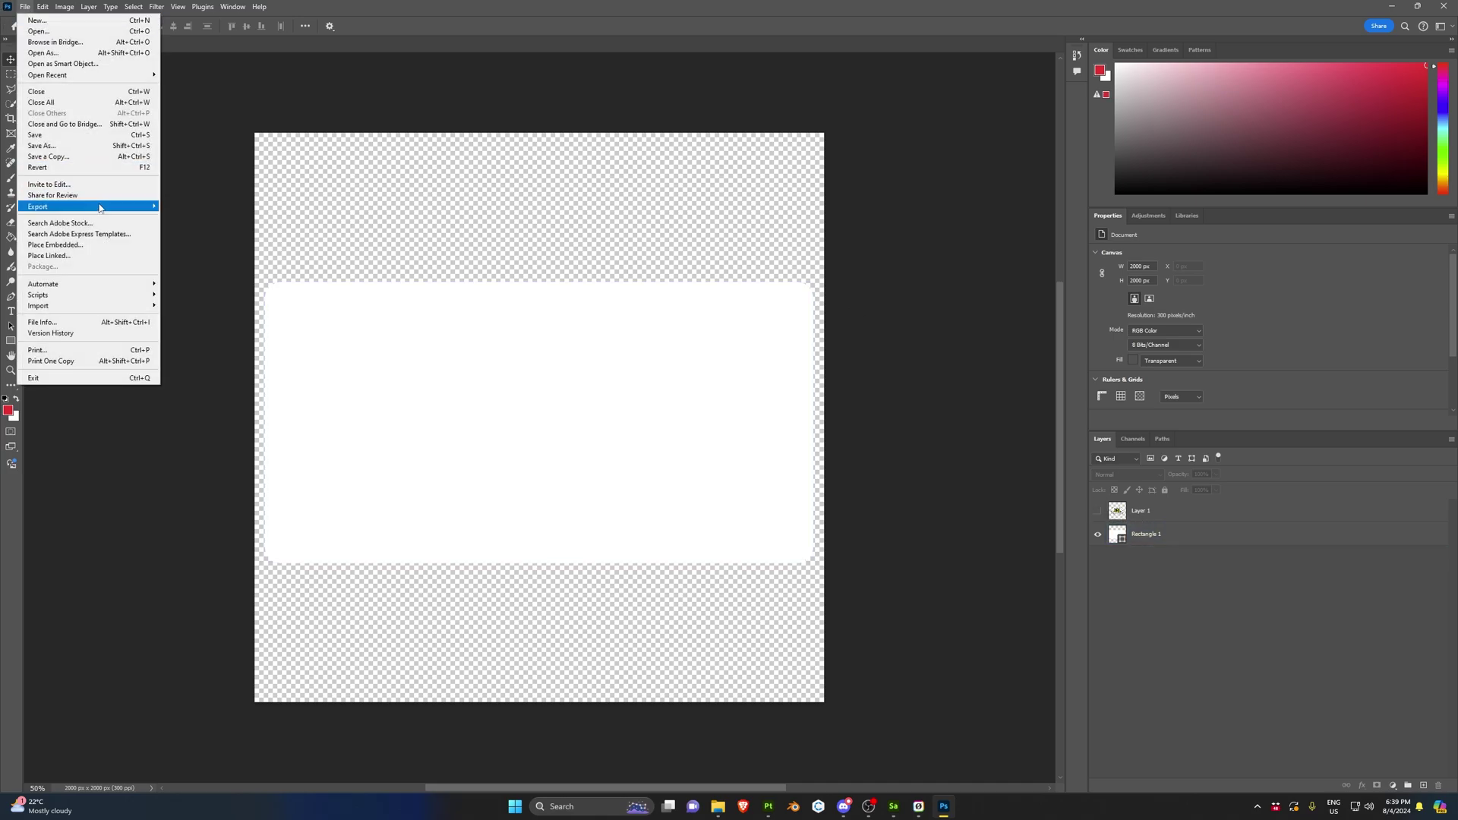
pyautogui.moveTo(76, 207)
pyautogui.click(197, 222)
pyautogui.click(1295, 625)
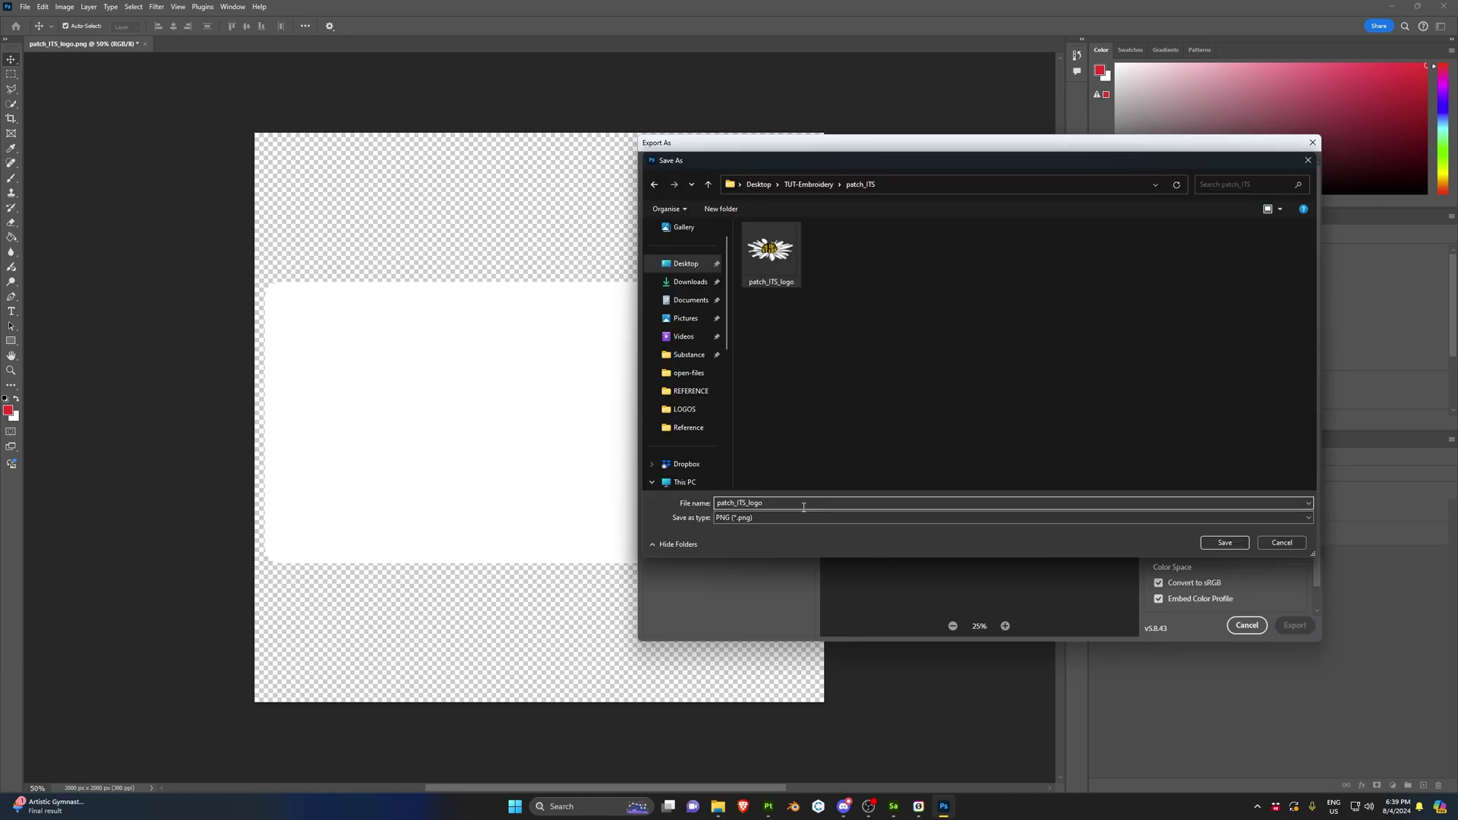
pyautogui.press('Return')
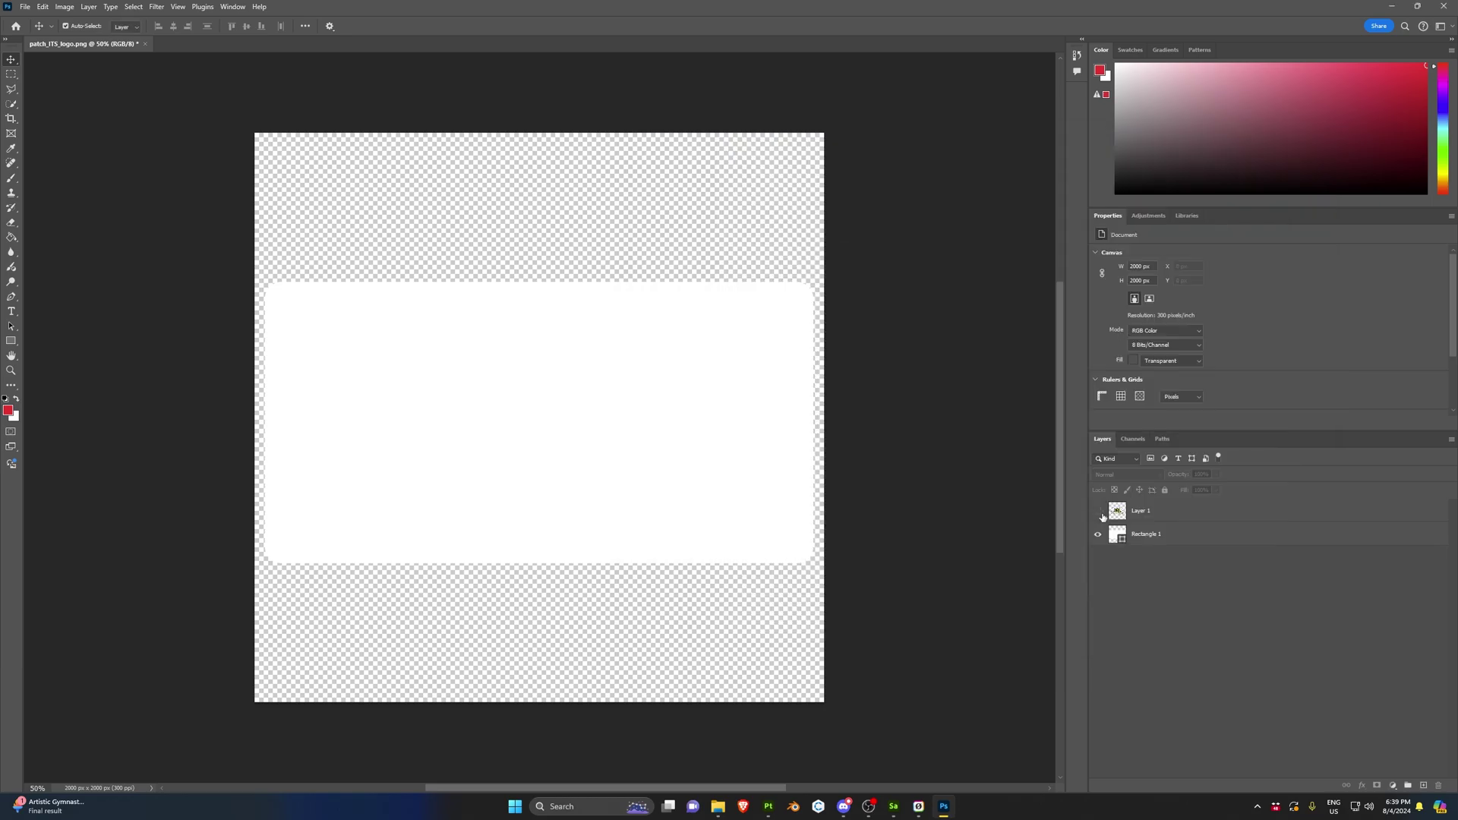
# Step: Show the daisy logo, hide the rectangle, and export the logo alone as PNG 'patch_ITS_logo'
pyautogui.click(1097, 510)
pyautogui.click(1097, 533)
pyautogui.click(25, 6)
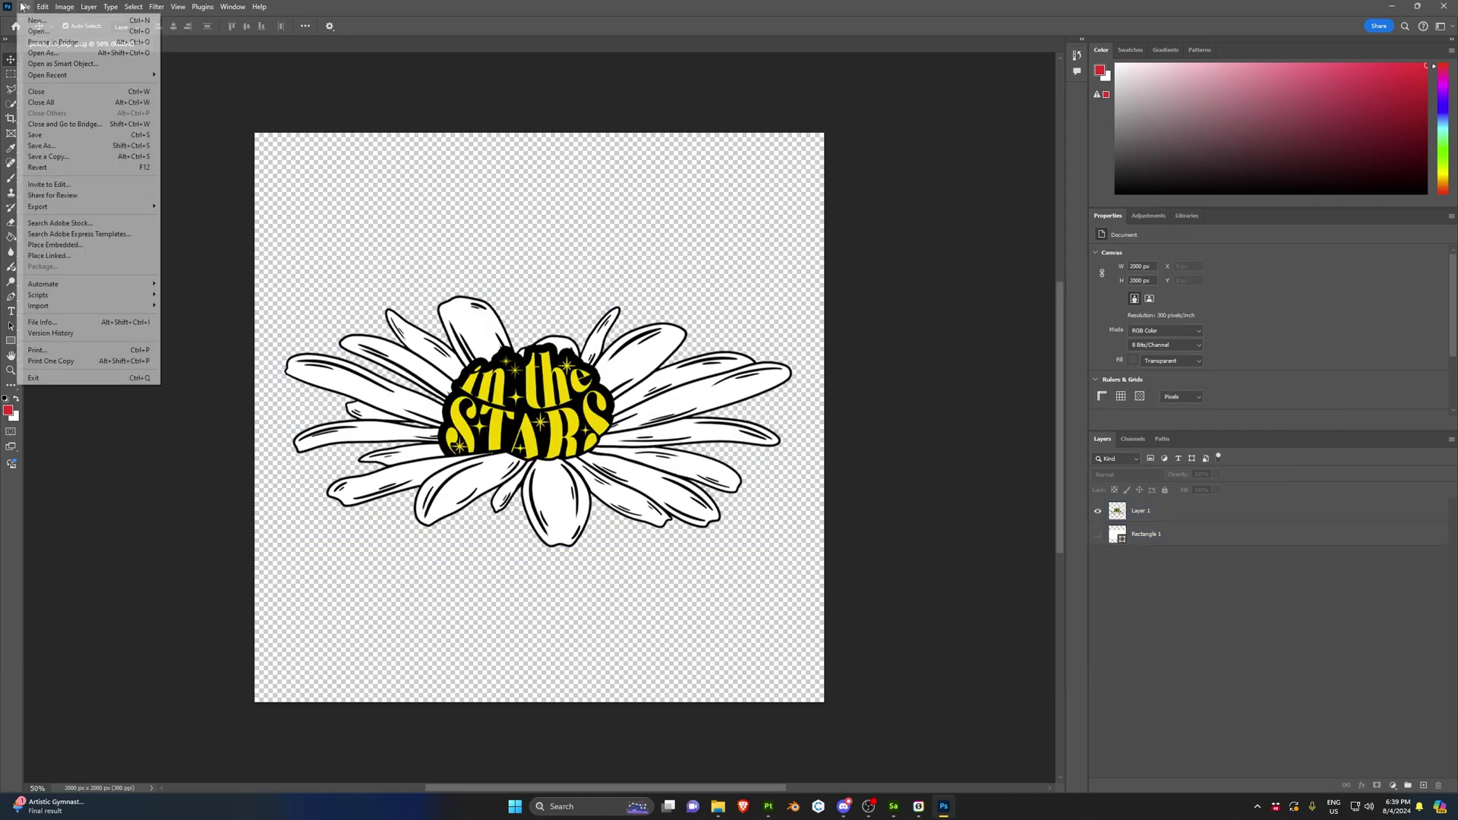
pyautogui.moveTo(76, 207)
pyautogui.click(198, 223)
pyautogui.click(1294, 625)
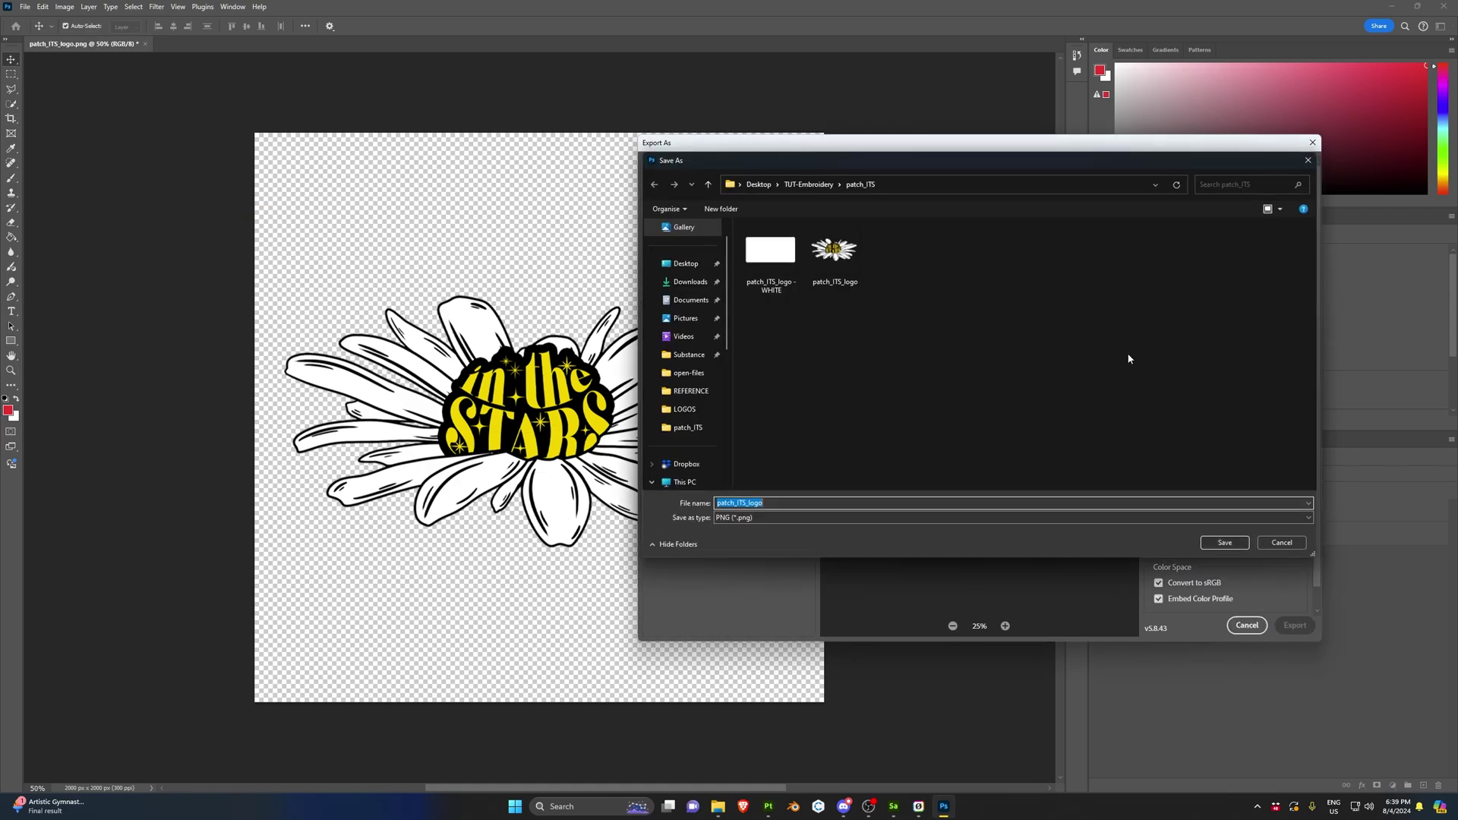
pyautogui.press('Return')
pyautogui.click(458, 446)
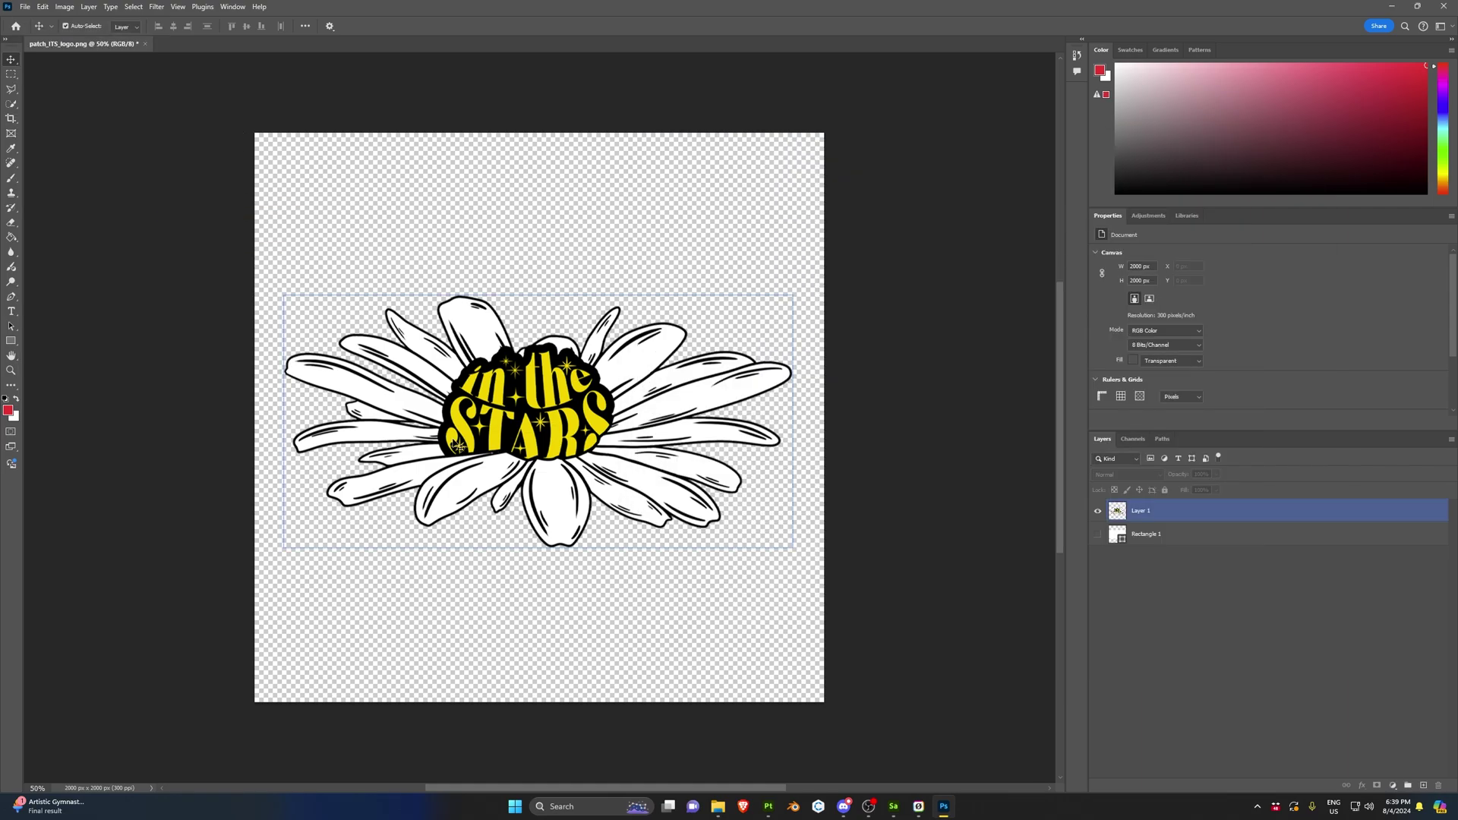
pyautogui.click(759, 468)
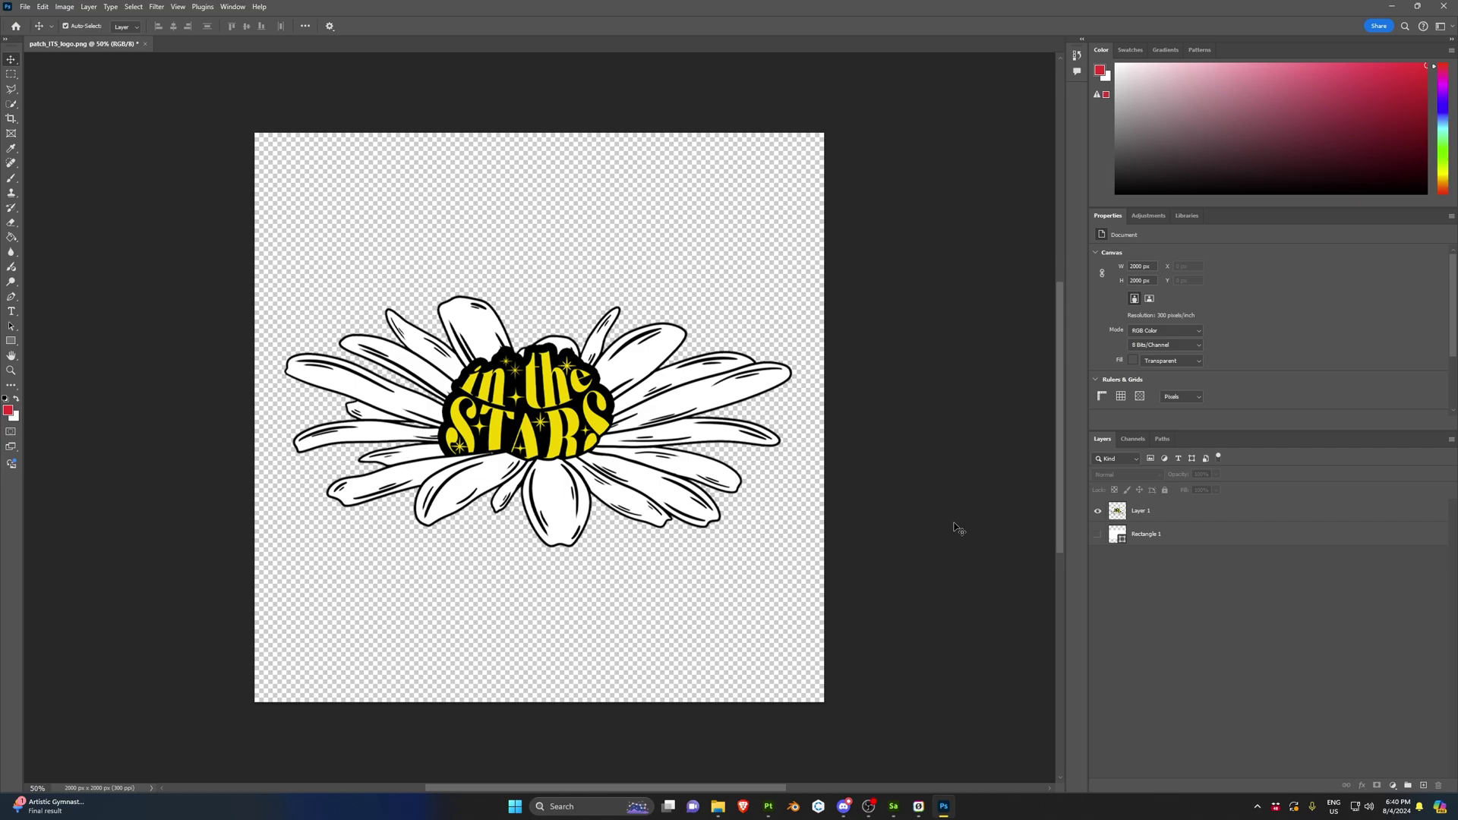
# Step: Add an Embroidery filter in Sampler set to 1 colour with the Fill design
pyautogui.click(894, 807)
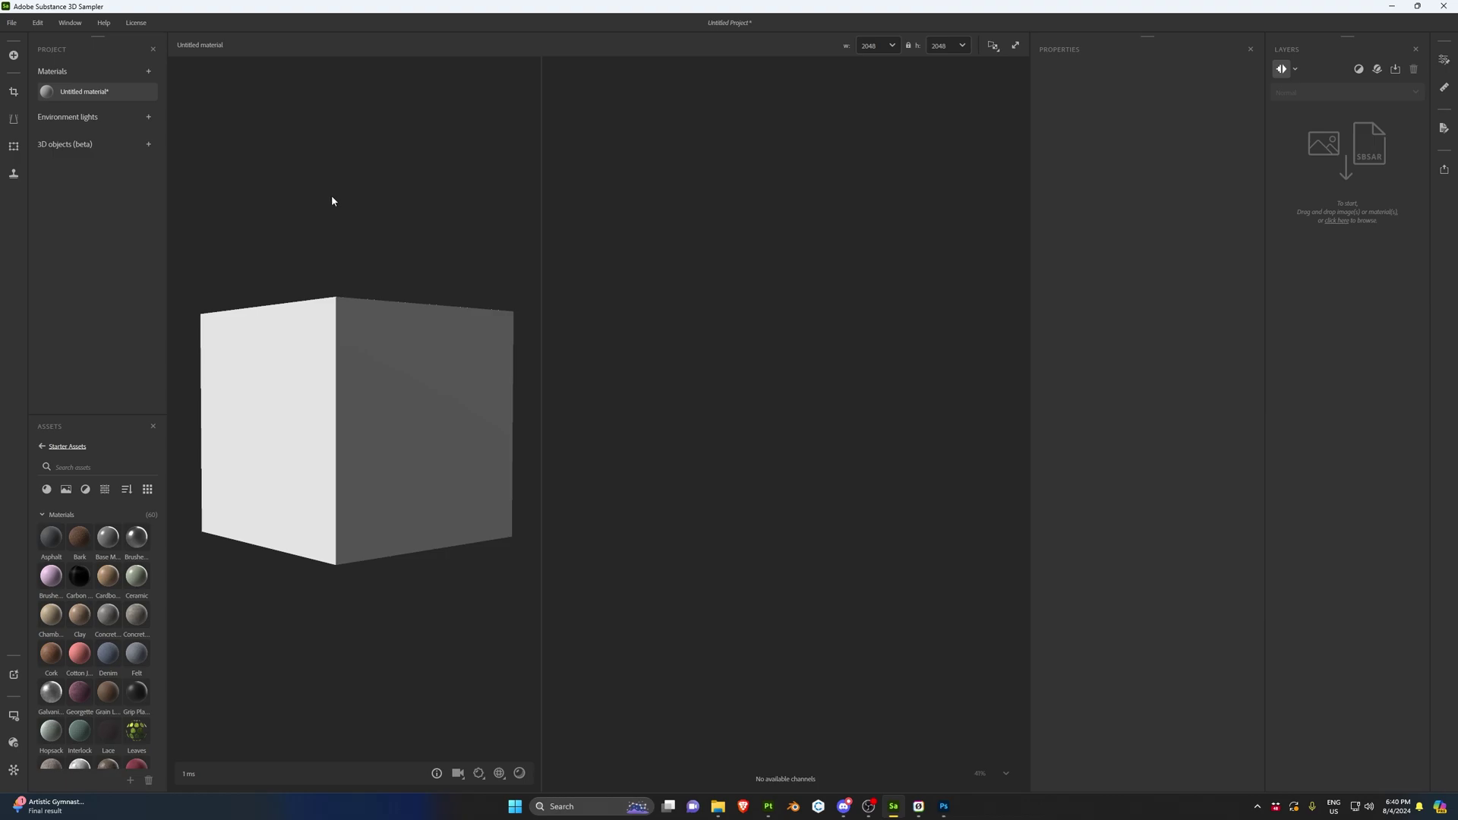
pyautogui.click(1358, 70)
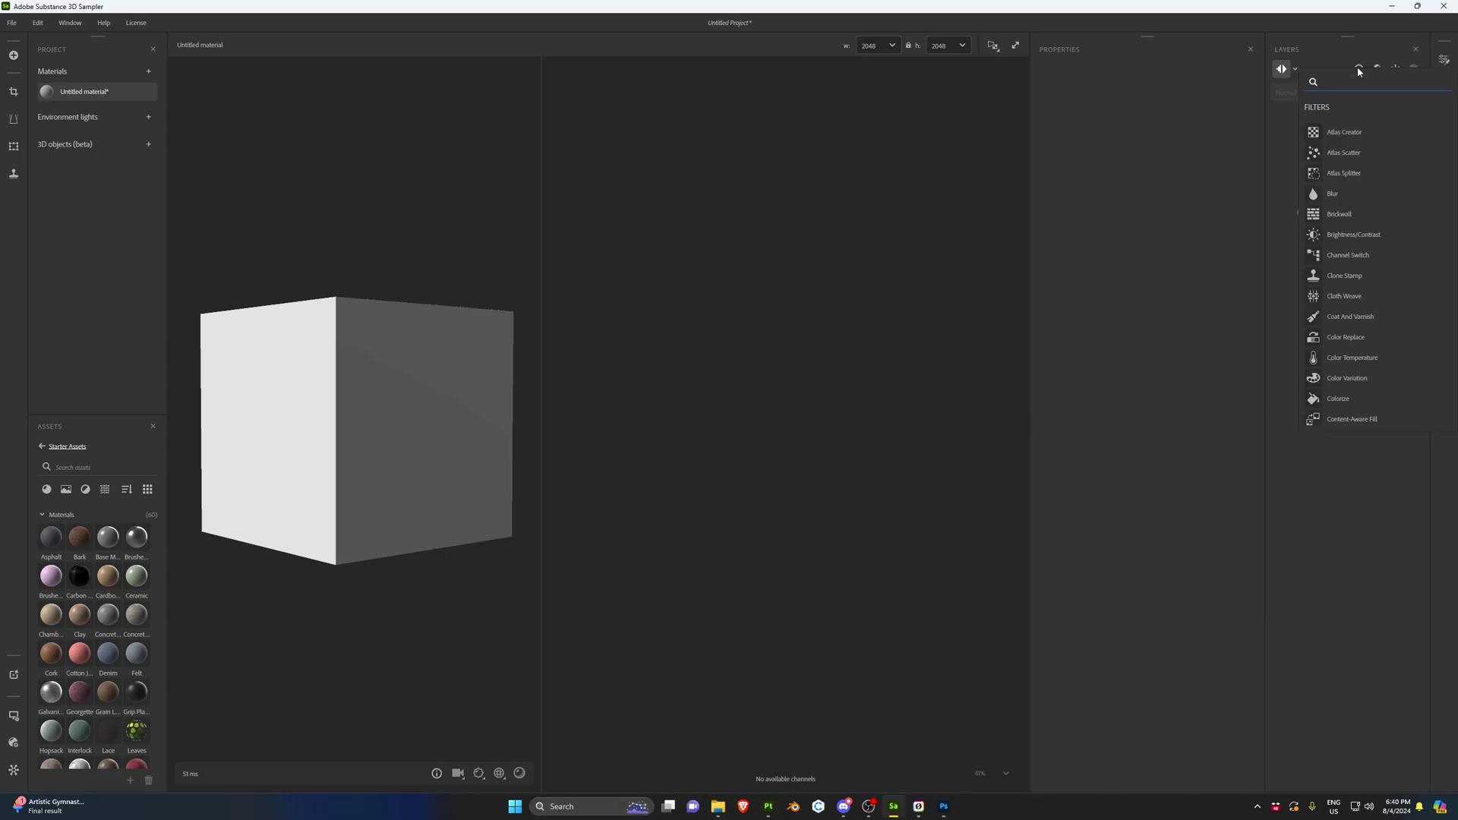
pyautogui.write('embr')
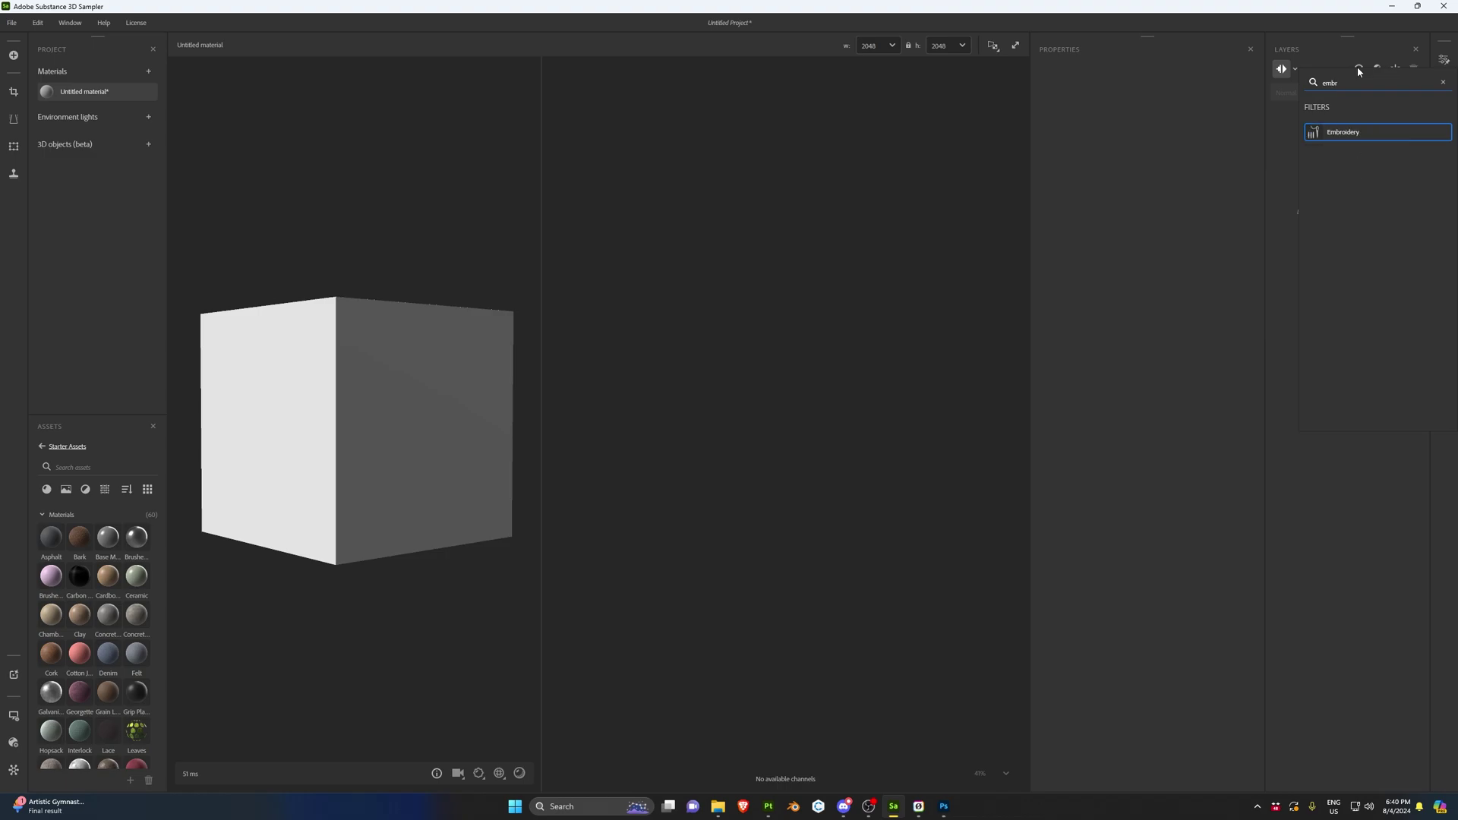
pyautogui.click(1304, 133)
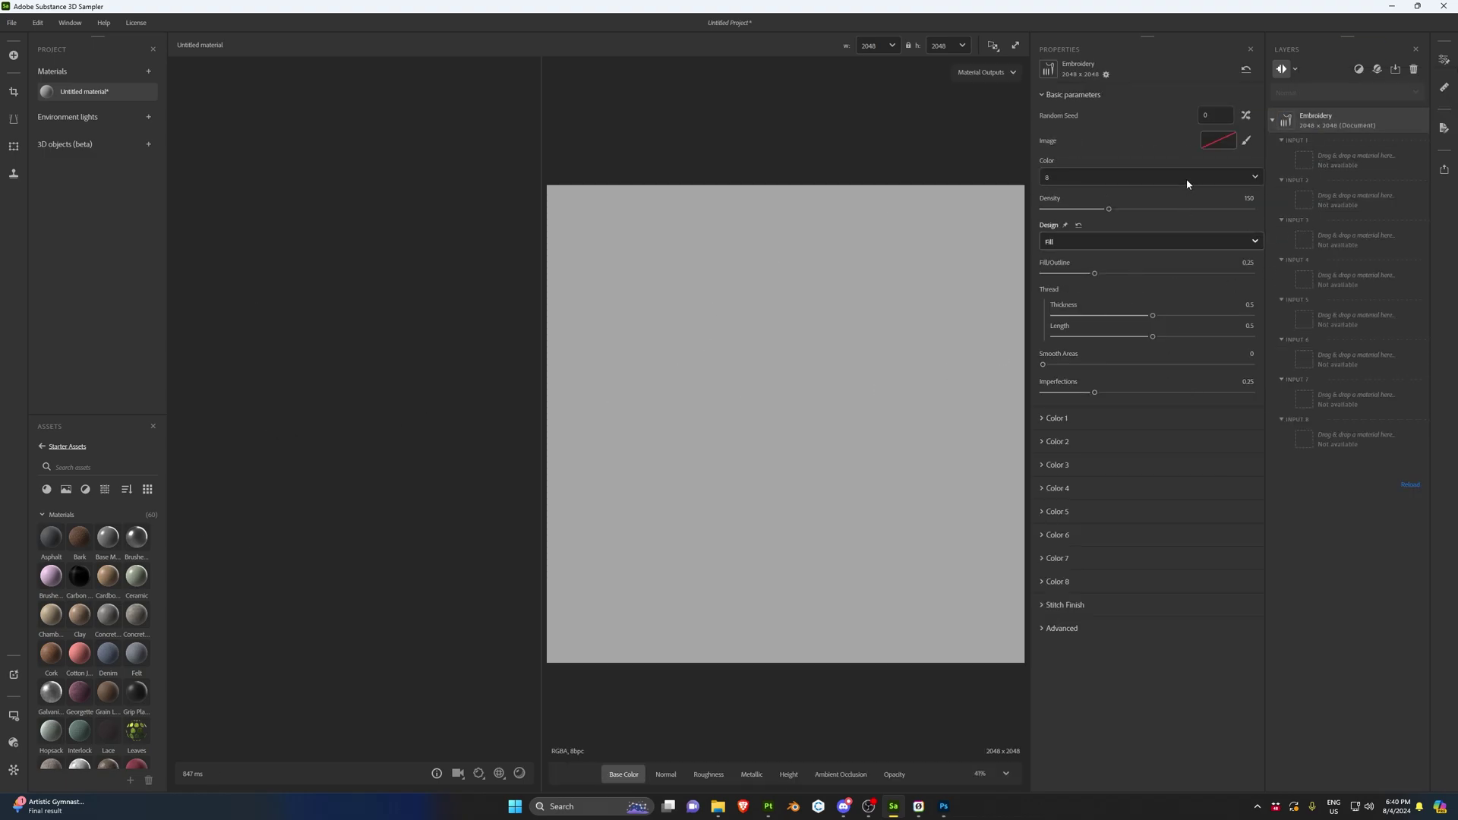
pyautogui.click(1116, 176)
pyautogui.click(1109, 202)
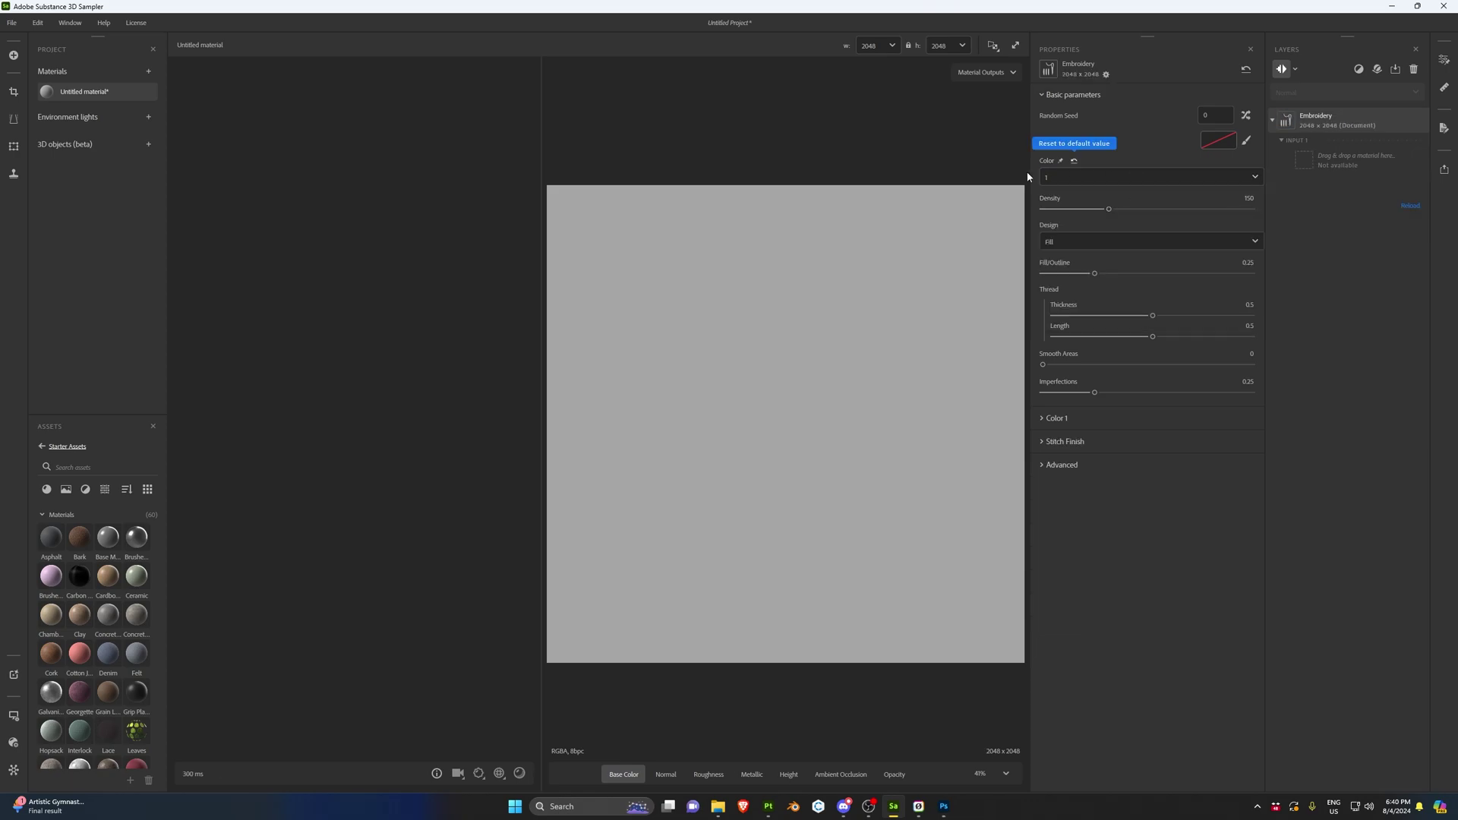
pyautogui.click(1117, 241)
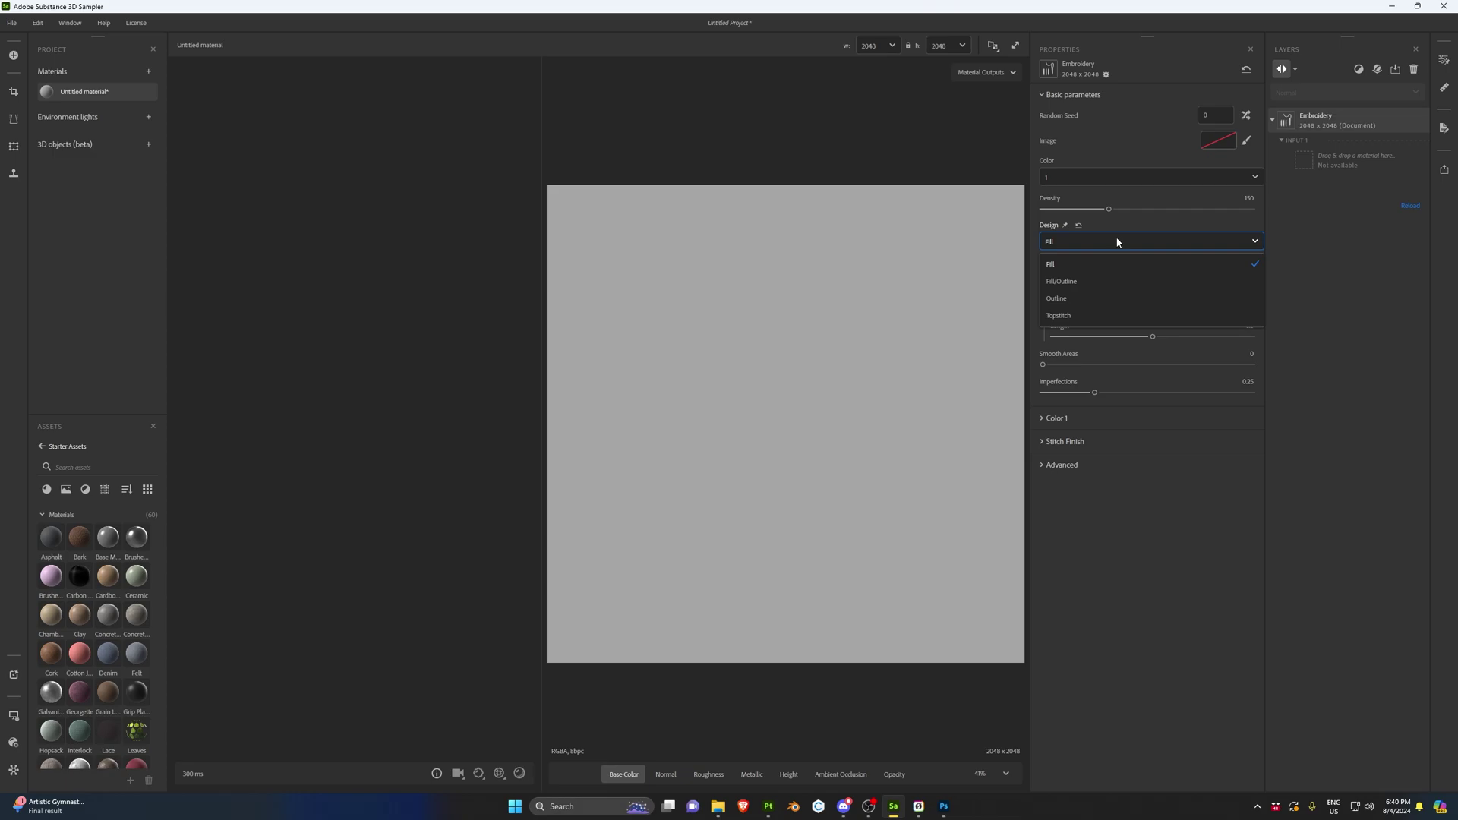
pyautogui.click(1131, 243)
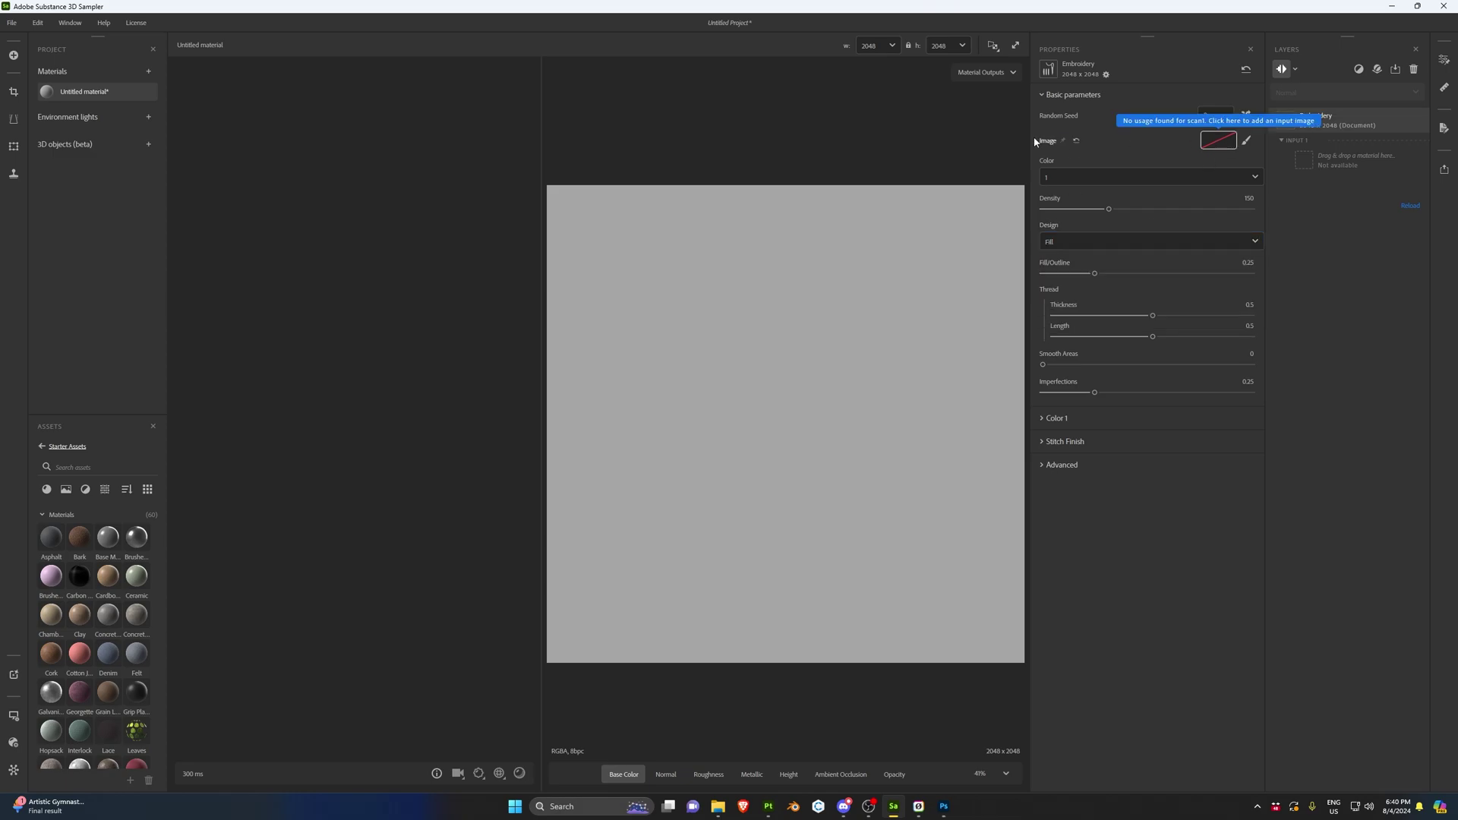
# Step: Browse for the embroidery's input image in Desktop > TUT-Embroidery > patch_ITS
pyautogui.click(1216, 141)
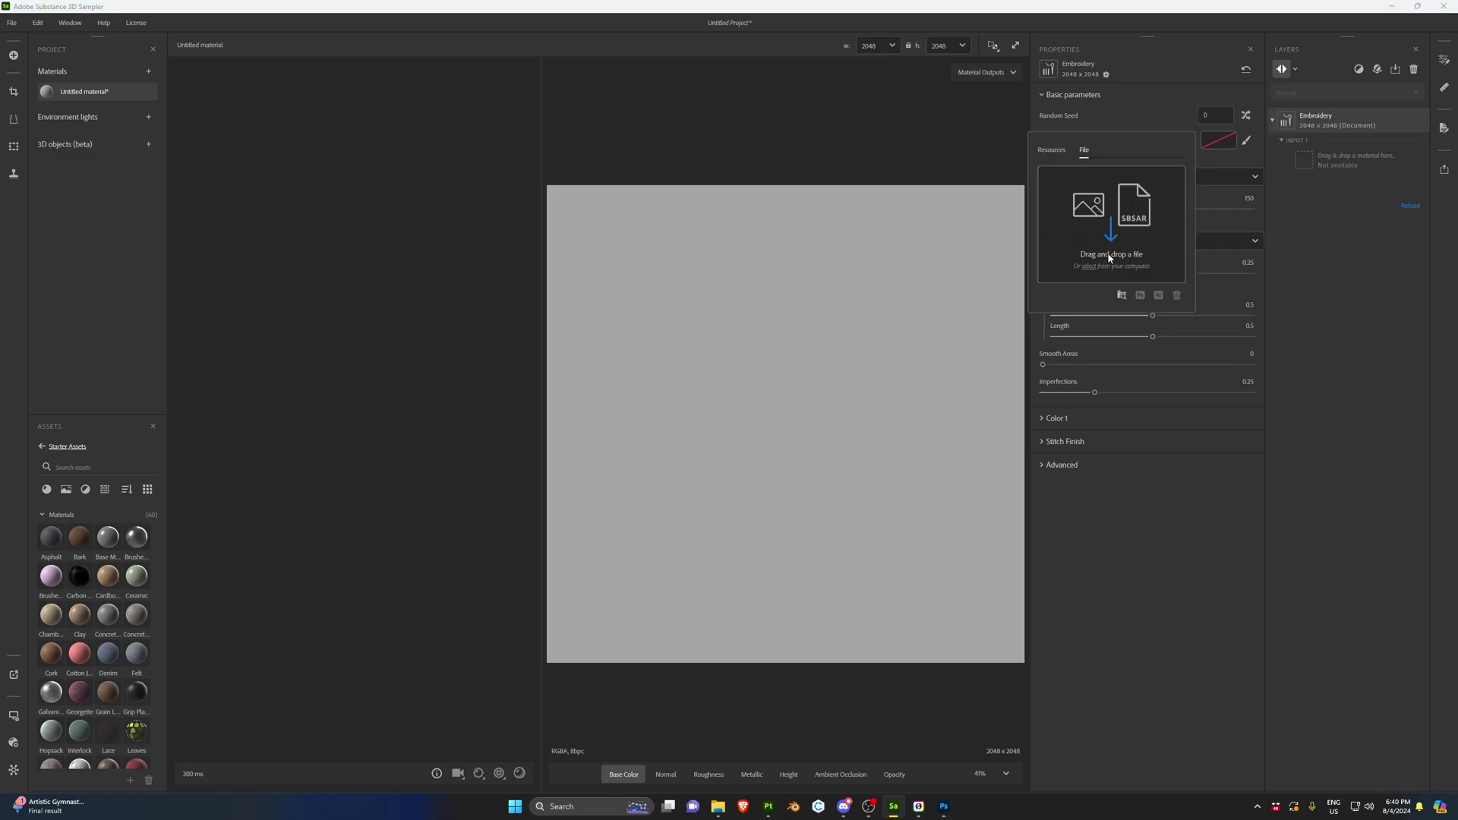
pyautogui.click(1087, 271)
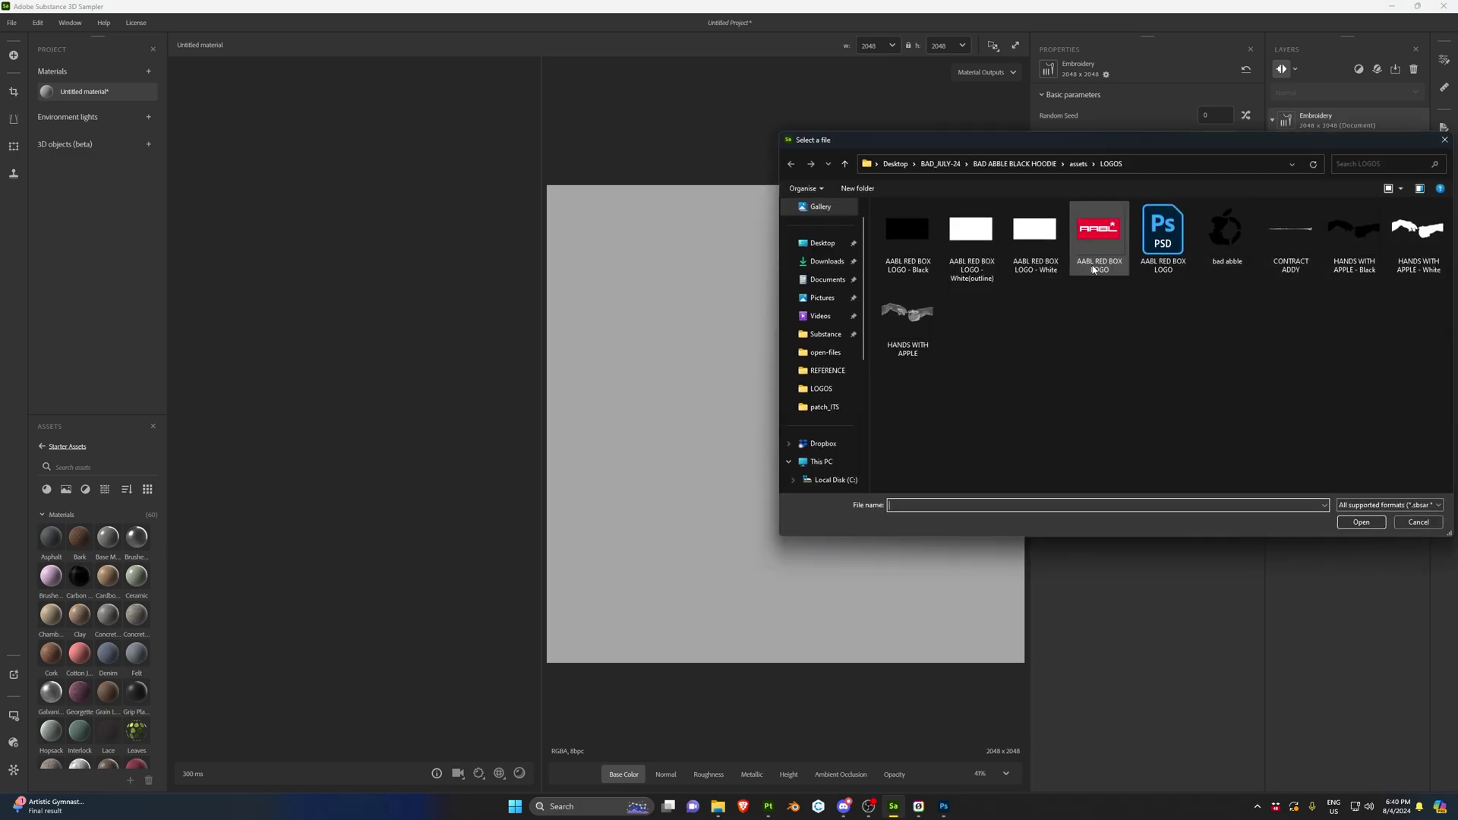
pyautogui.click(805, 242)
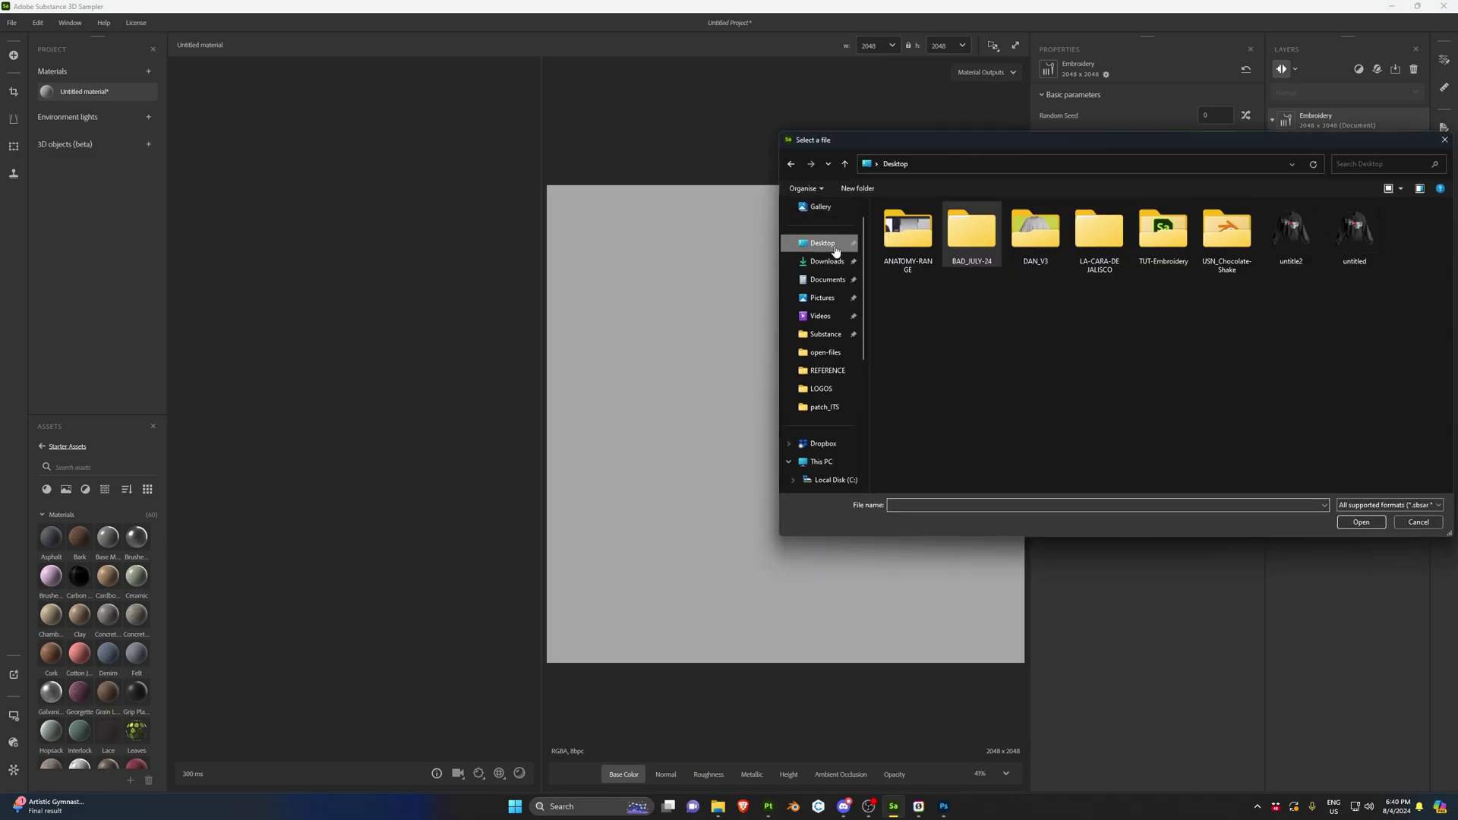
pyautogui.doubleClick(1162, 230)
pyautogui.doubleClick(944, 228)
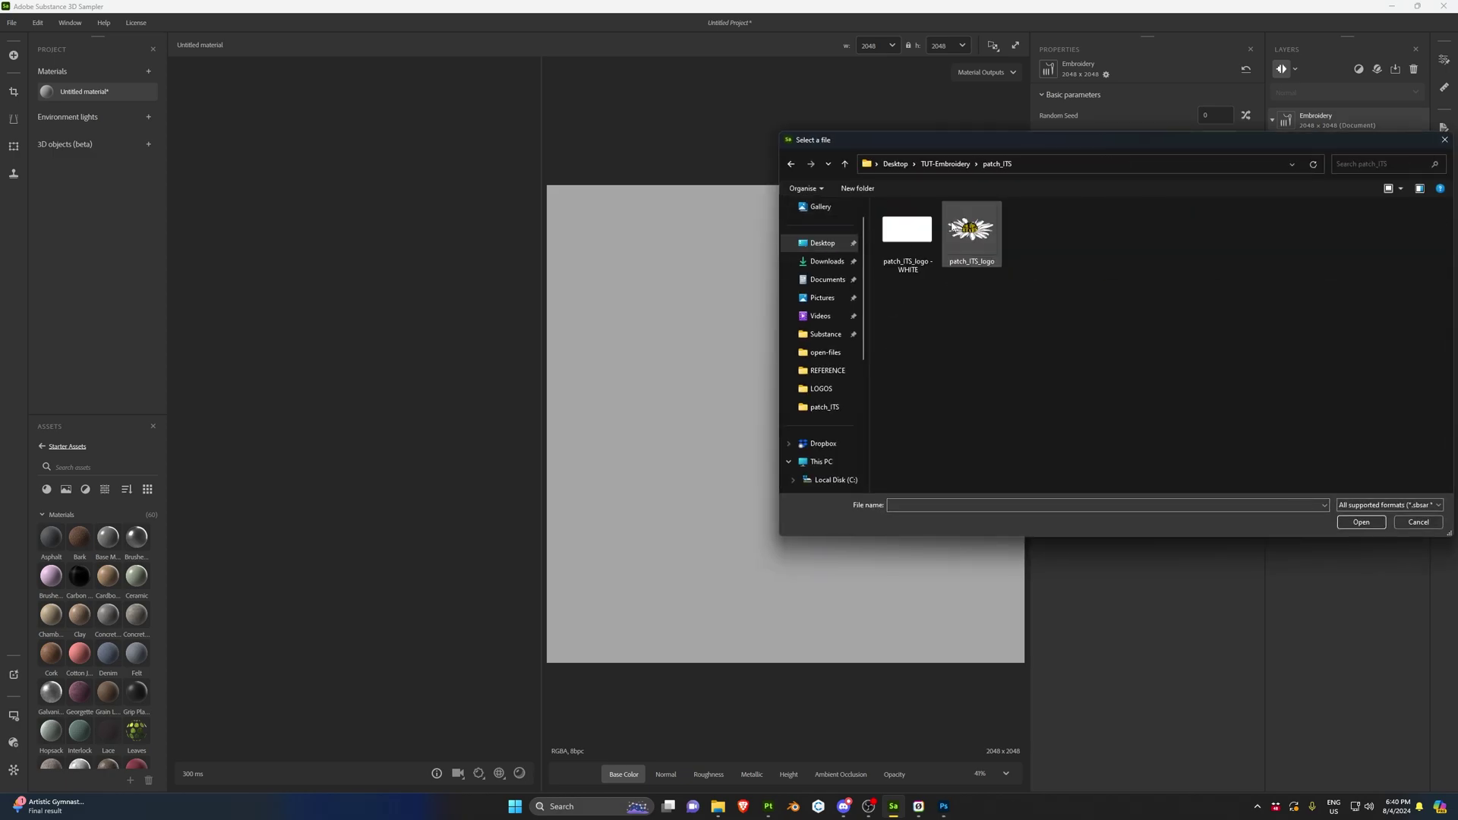
# Step: Load 'patch_ITS_logo - WHITE' into the embroidery, widen the 3D view, and set texture tiling to 1
pyautogui.click(887, 243)
pyautogui.click(1366, 522)
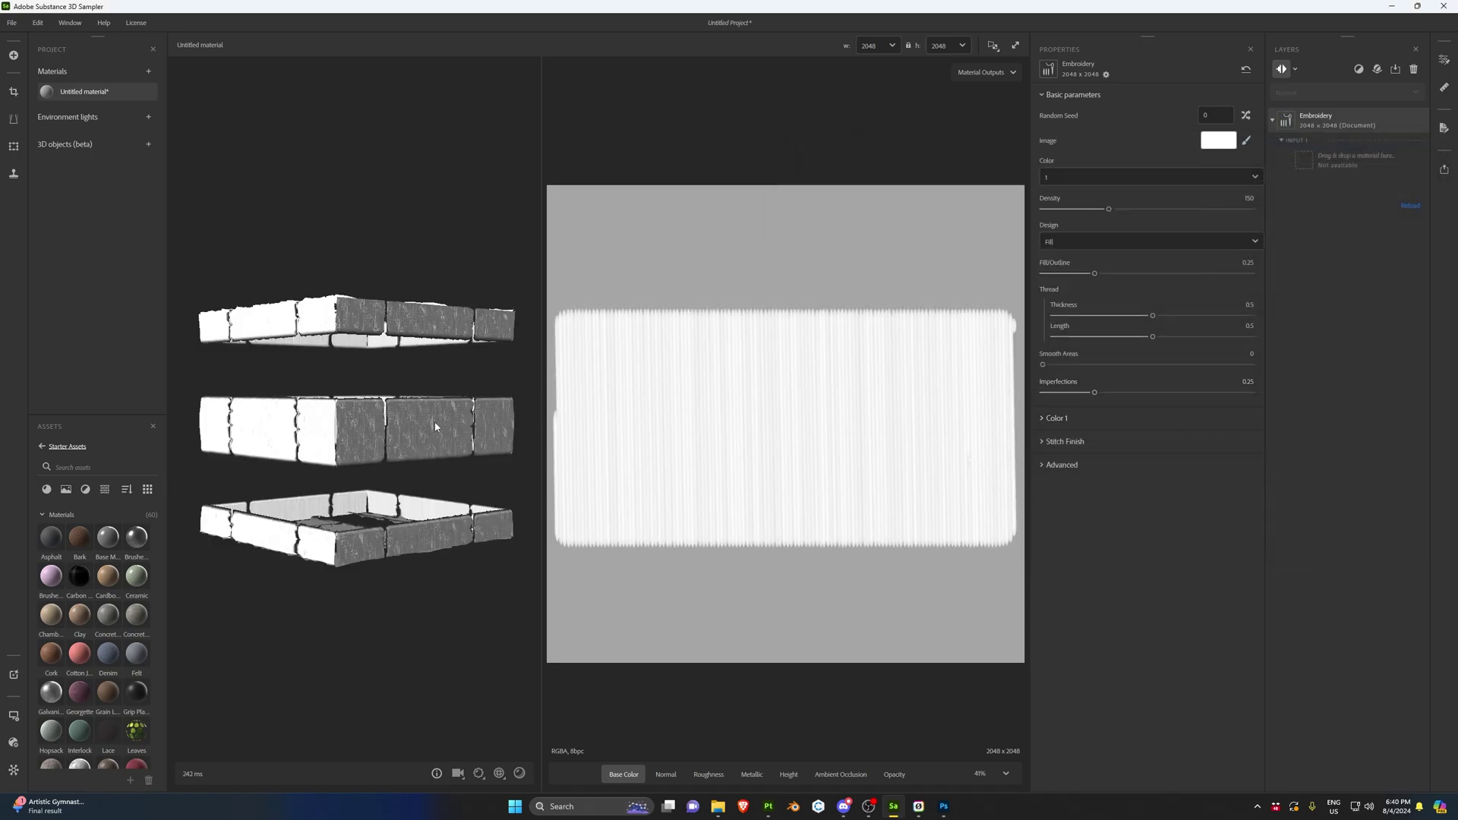
pyautogui.moveTo(435, 426)
pyautogui.mouseDown()
pyautogui.moveTo(368, 423)
pyautogui.moveTo(435, 467)
pyautogui.moveTo(435, 436)
pyautogui.moveTo(386, 435)
pyautogui.moveTo(422, 427)
pyautogui.mouseUp()
pyautogui.scroll(5, 445, 451)
pyautogui.scroll(-4, 436, 435)
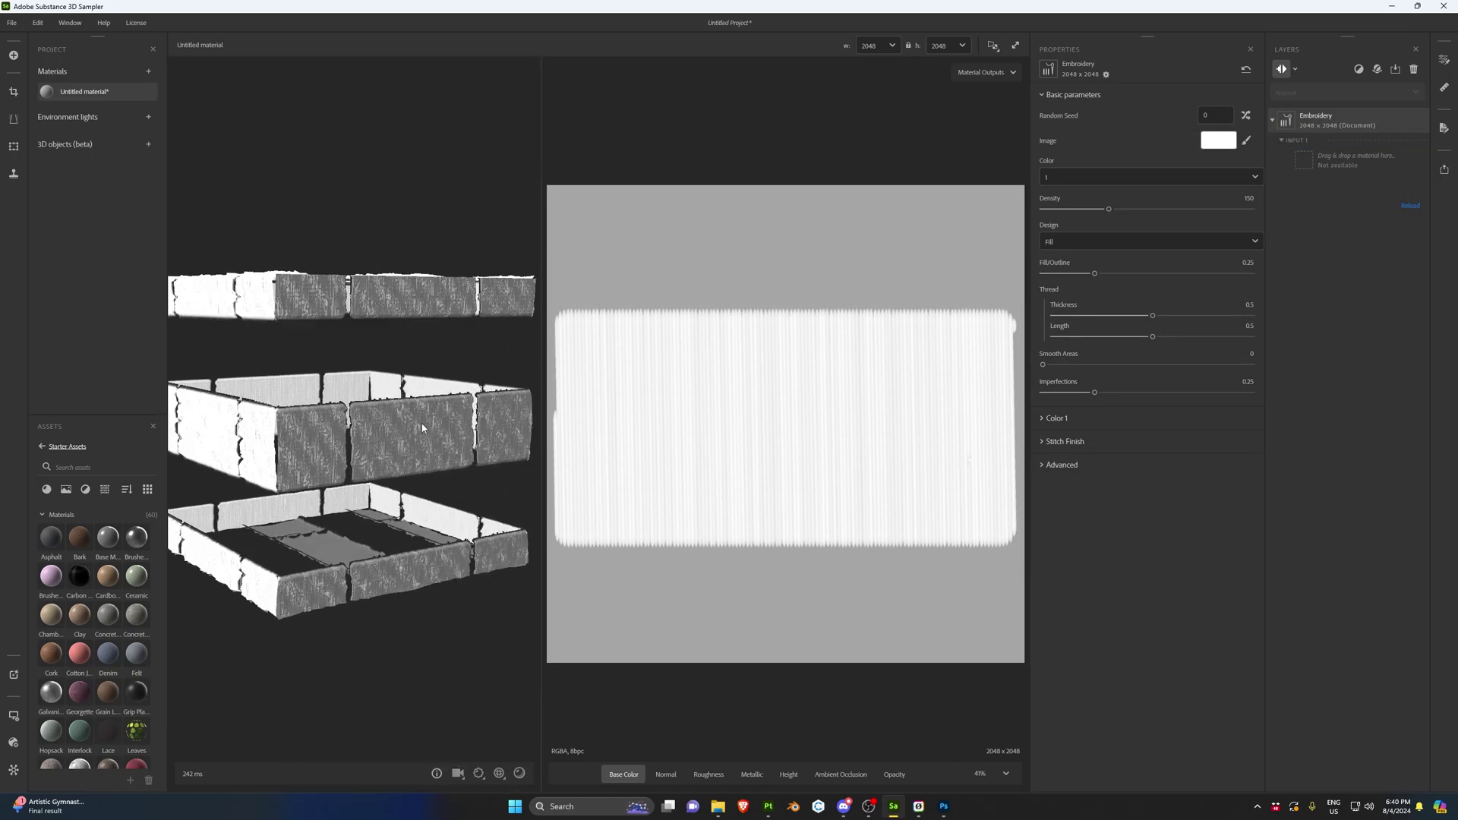
pyautogui.moveTo(542, 458); pyautogui.dragTo(941, 376)
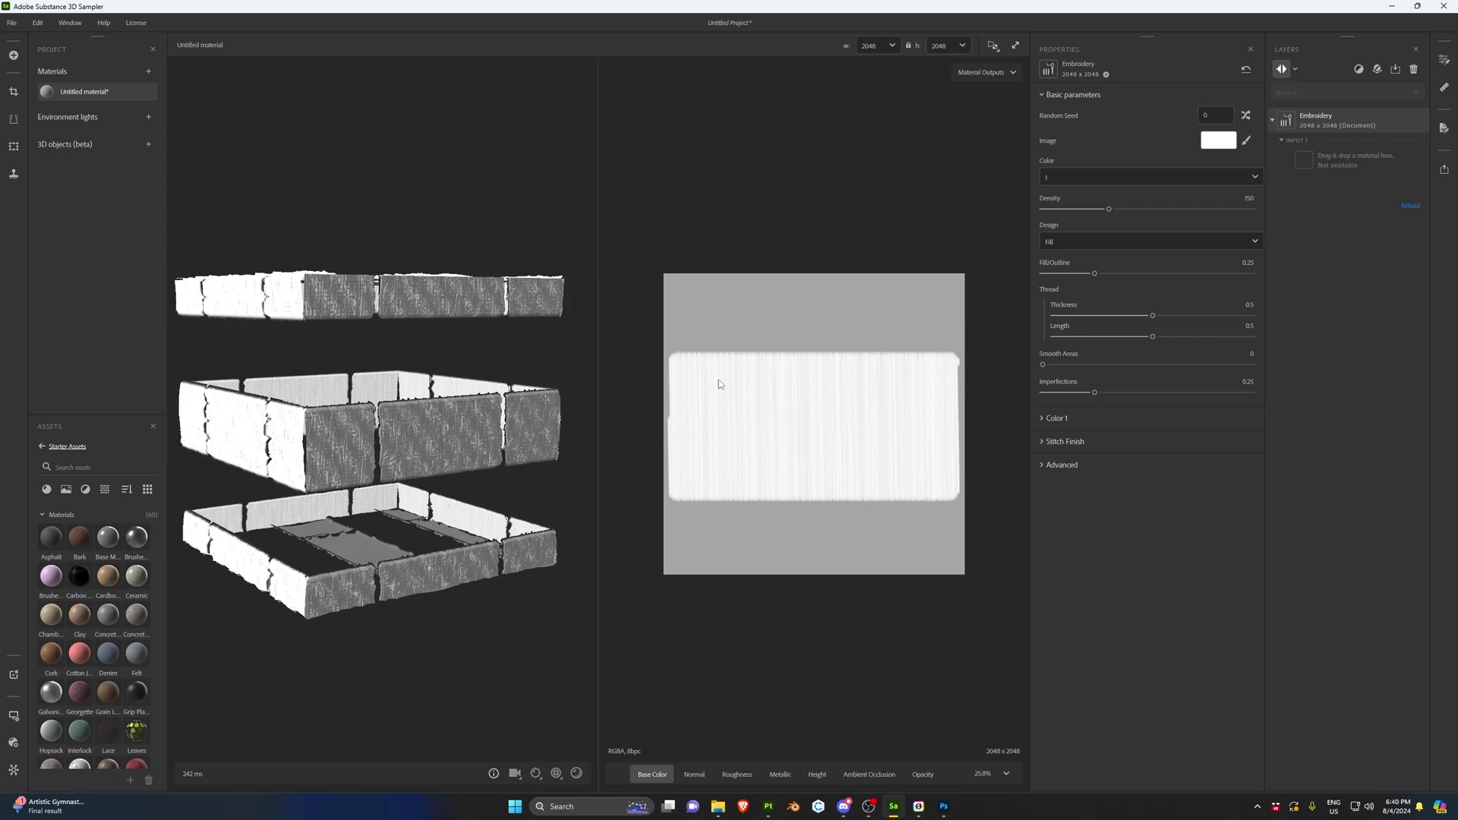
pyautogui.moveTo(393, 391); pyautogui.dragTo(492, 391)
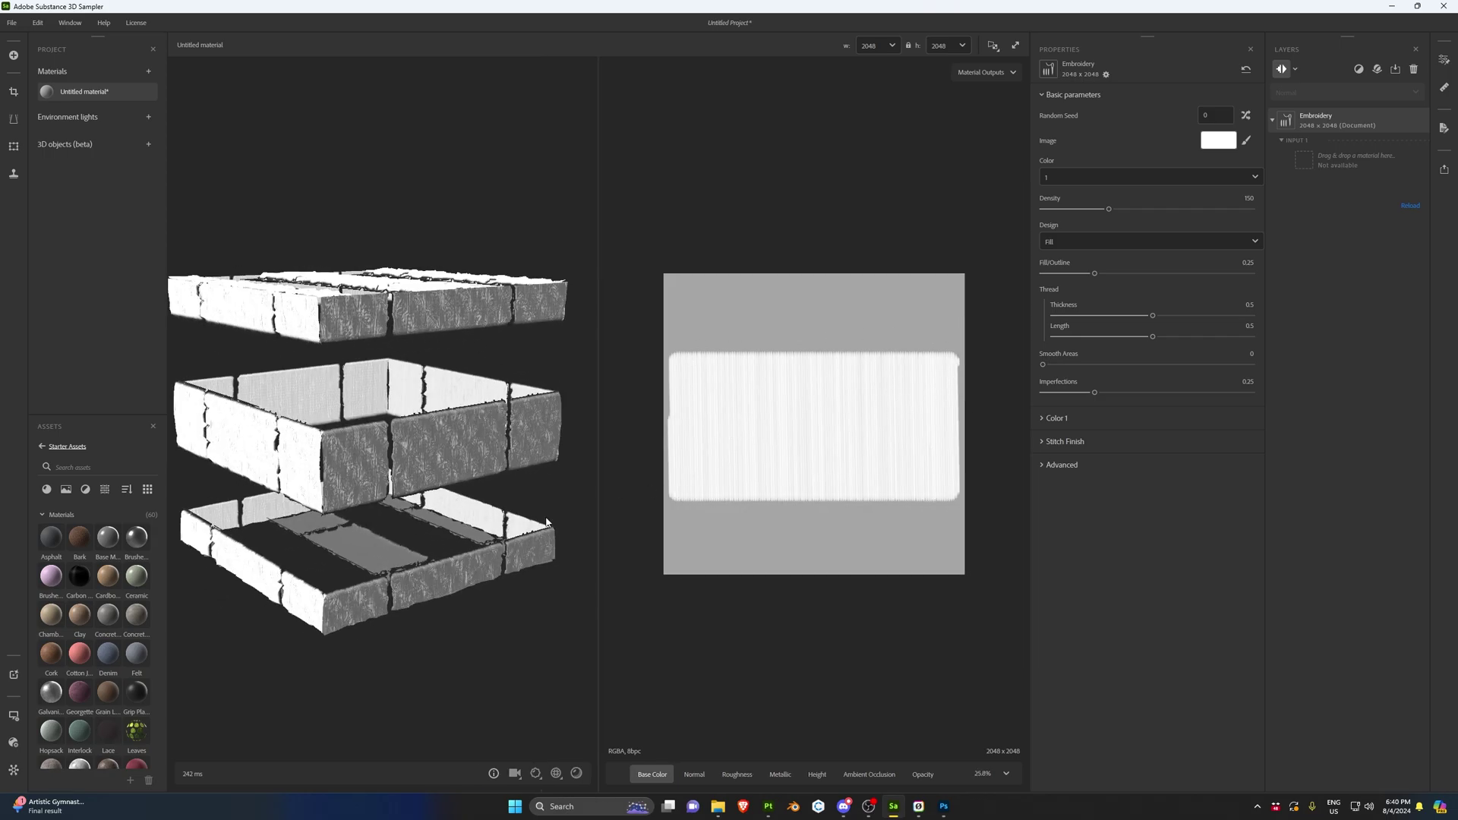
pyautogui.click(555, 773)
pyautogui.press('Return')
pyautogui.moveTo(393, 405); pyautogui.dragTo(355, 398)
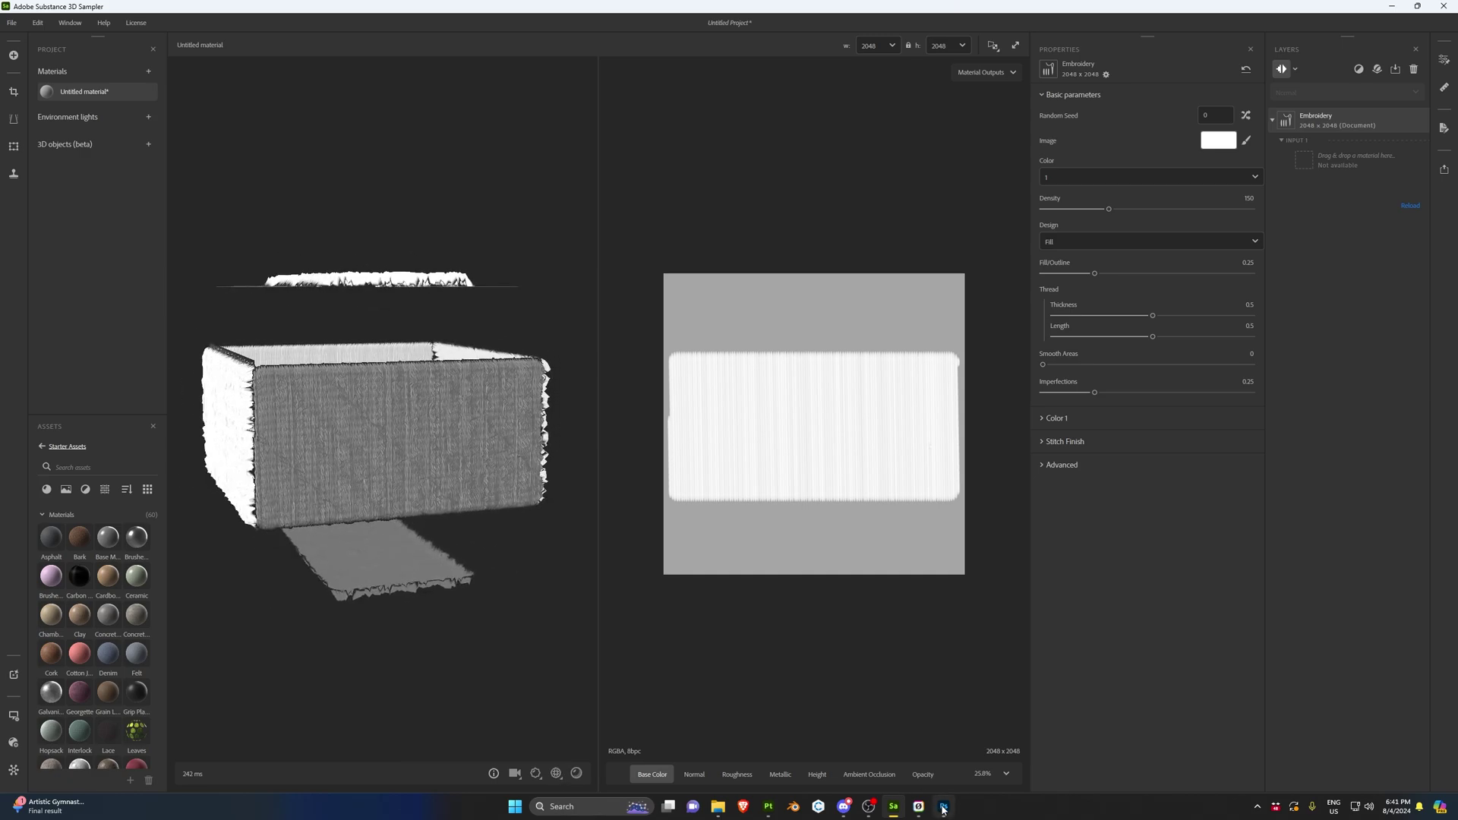
# Step: In Photoshop, hide the daisy logo layer and show the white rectangle layer
pyautogui.click(942, 807)
pyautogui.click(1097, 510)
pyautogui.click(1097, 534)
pyautogui.click(292, 296)
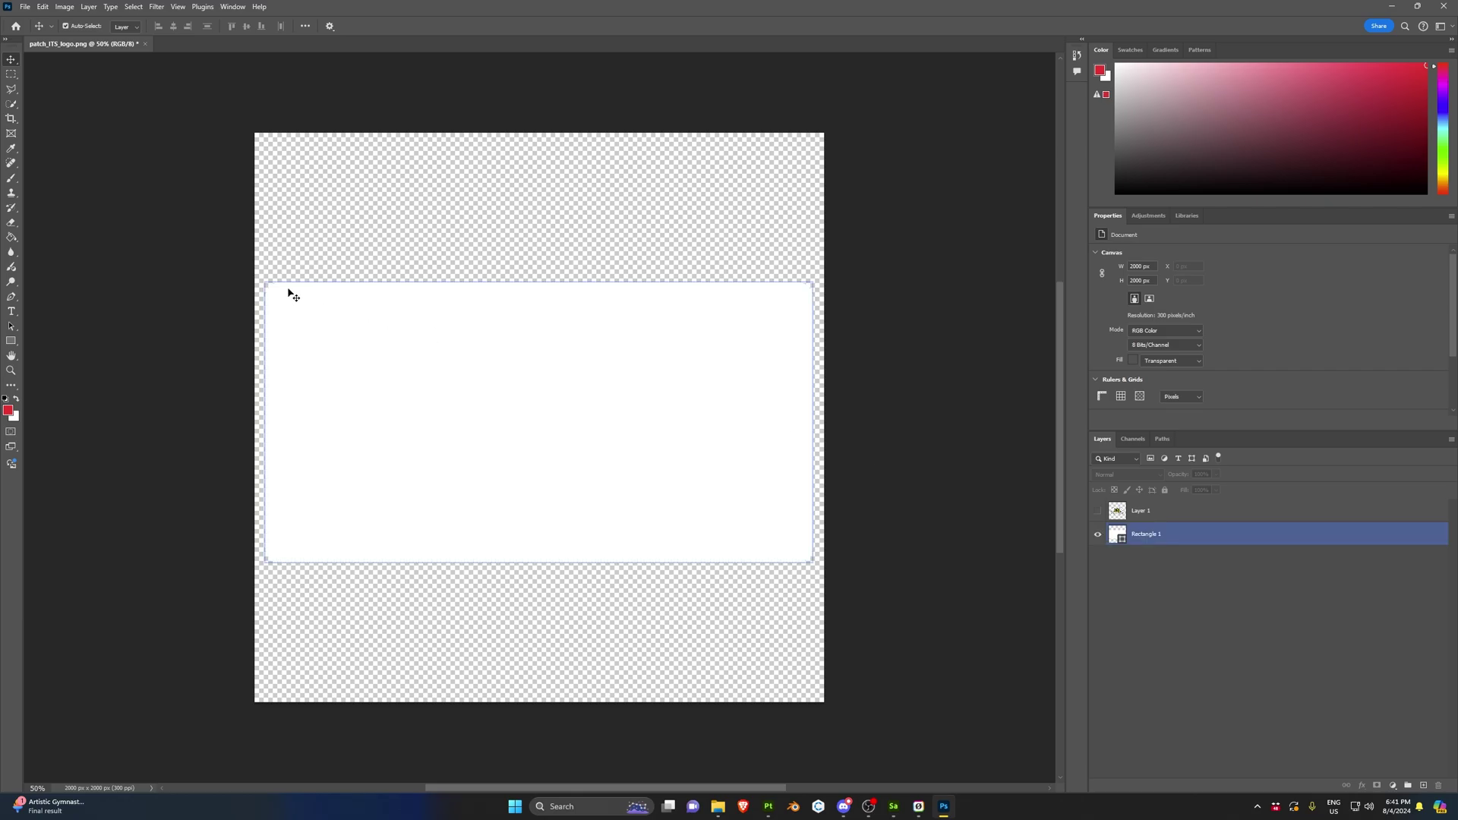
pyautogui.click(248, 272)
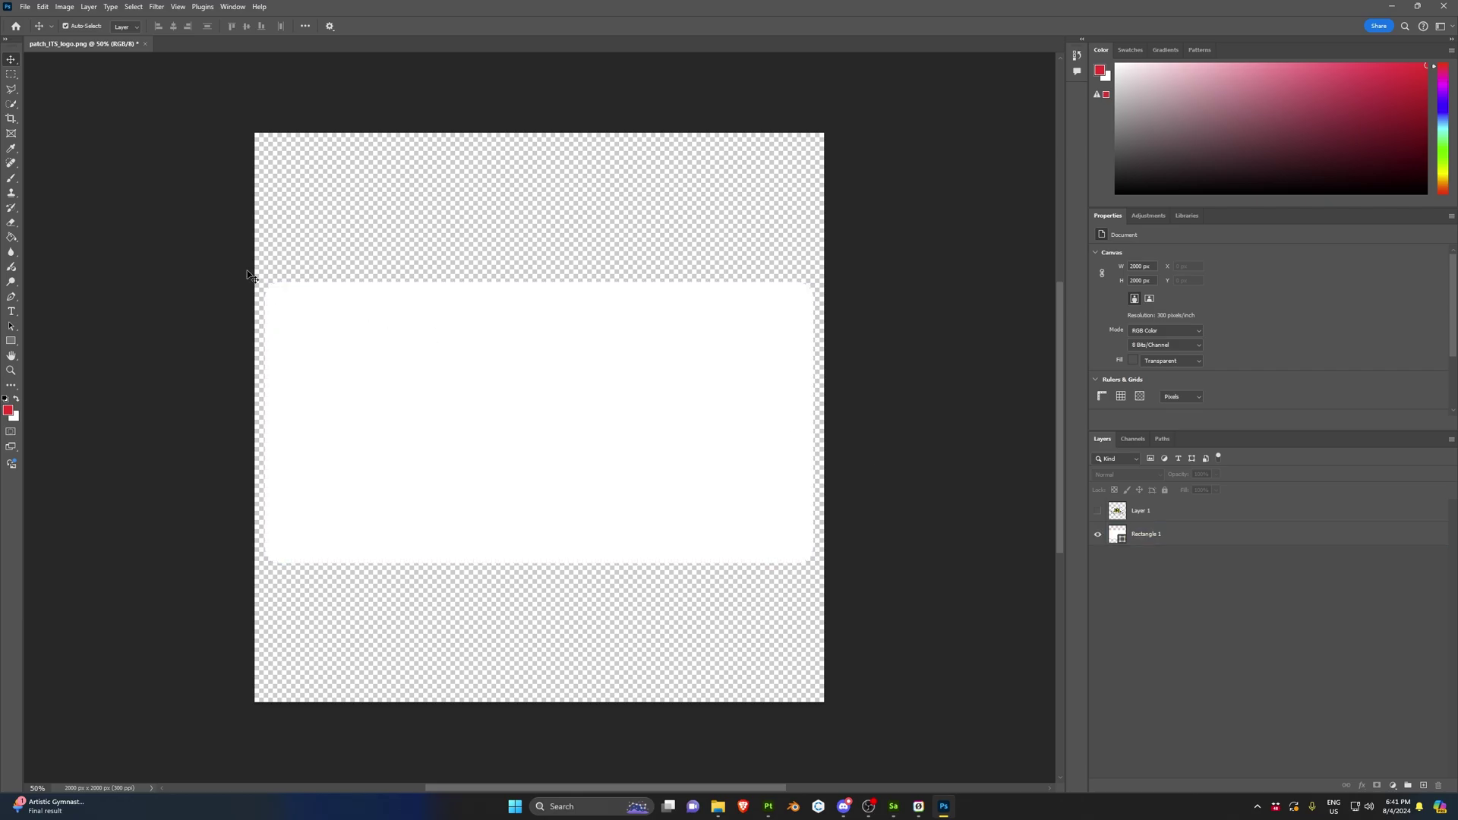
# Step: Orbit the embroidered box in Sampler to inspect the stitched white patch
pyautogui.click(1393, 10)
pyautogui.moveTo(513, 524); pyautogui.dragTo(491, 511)
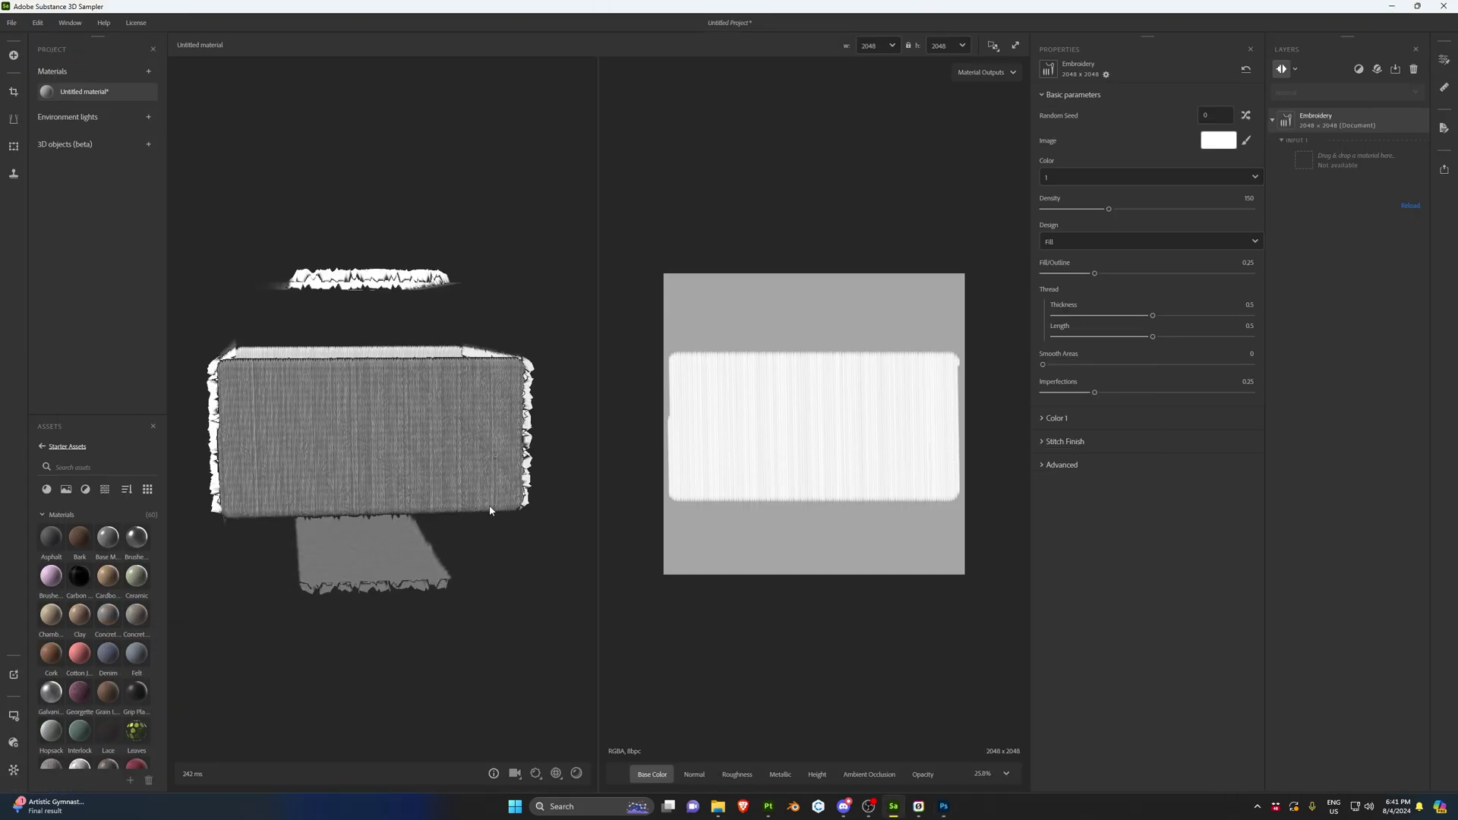
pyautogui.scroll(5, 228, 419)
pyautogui.scroll(-3, 230, 420)
pyautogui.moveTo(229, 420); pyautogui.dragTo(328, 441)
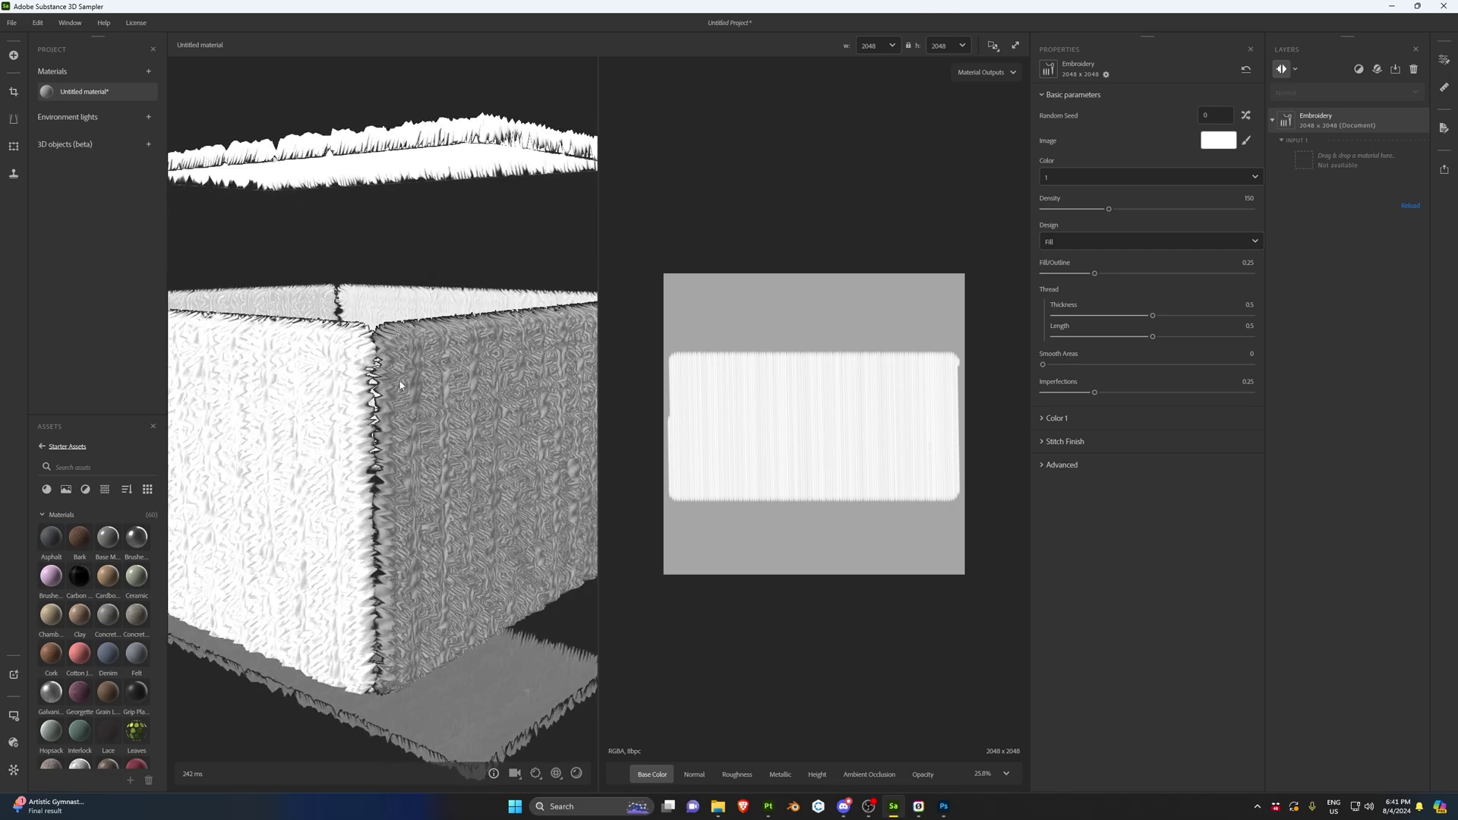
pyautogui.moveTo(429, 465); pyautogui.dragTo(384, 467)
pyautogui.scroll(-2, 403, 460)
pyautogui.moveTo(503, 387); pyautogui.dragTo(471, 407)
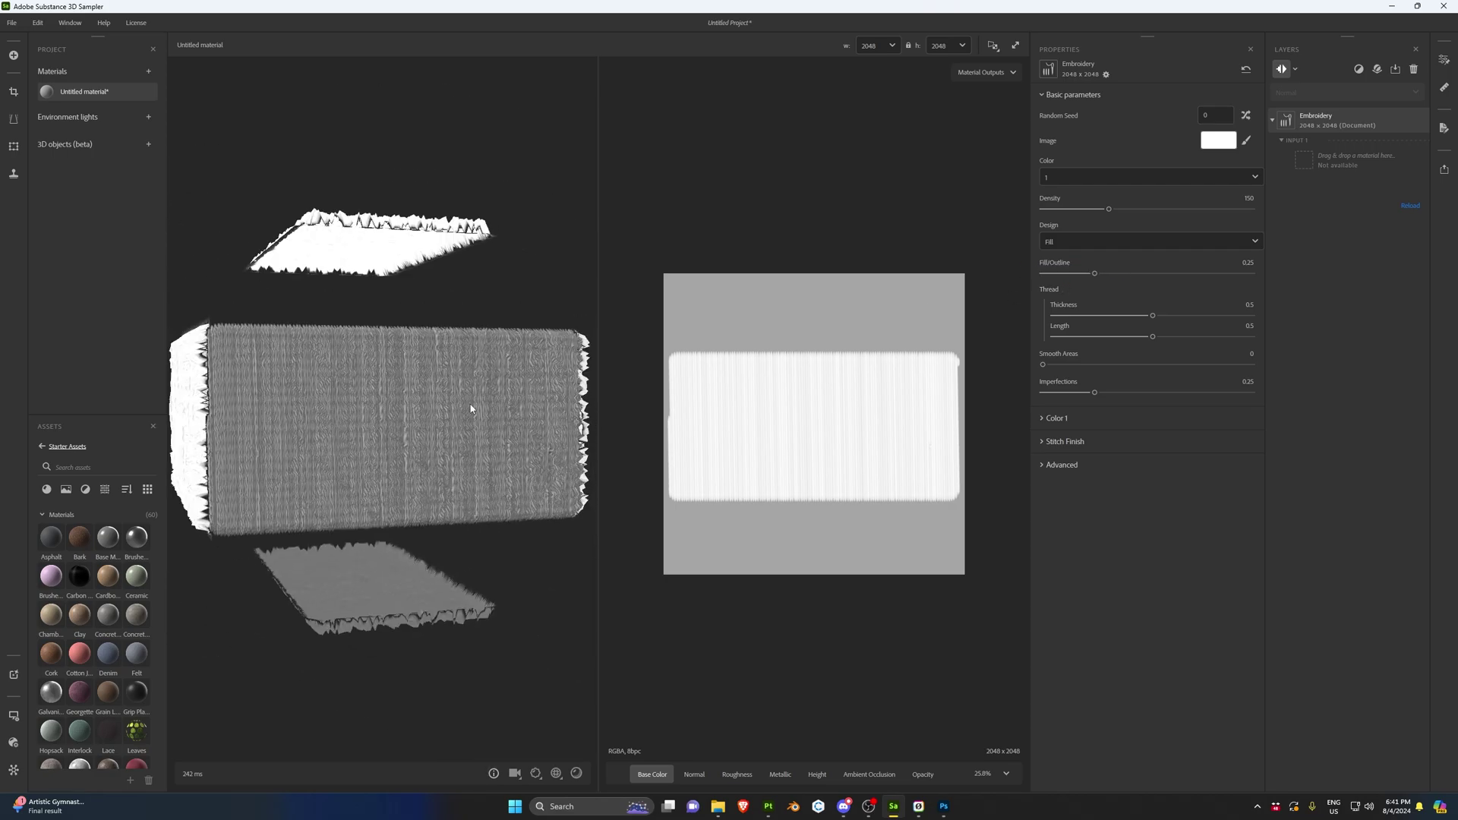
# Step: Set the Color 1 stitch design to Satin with stitch height 0.25
pyautogui.click(1059, 420)
pyautogui.click(1095, 473)
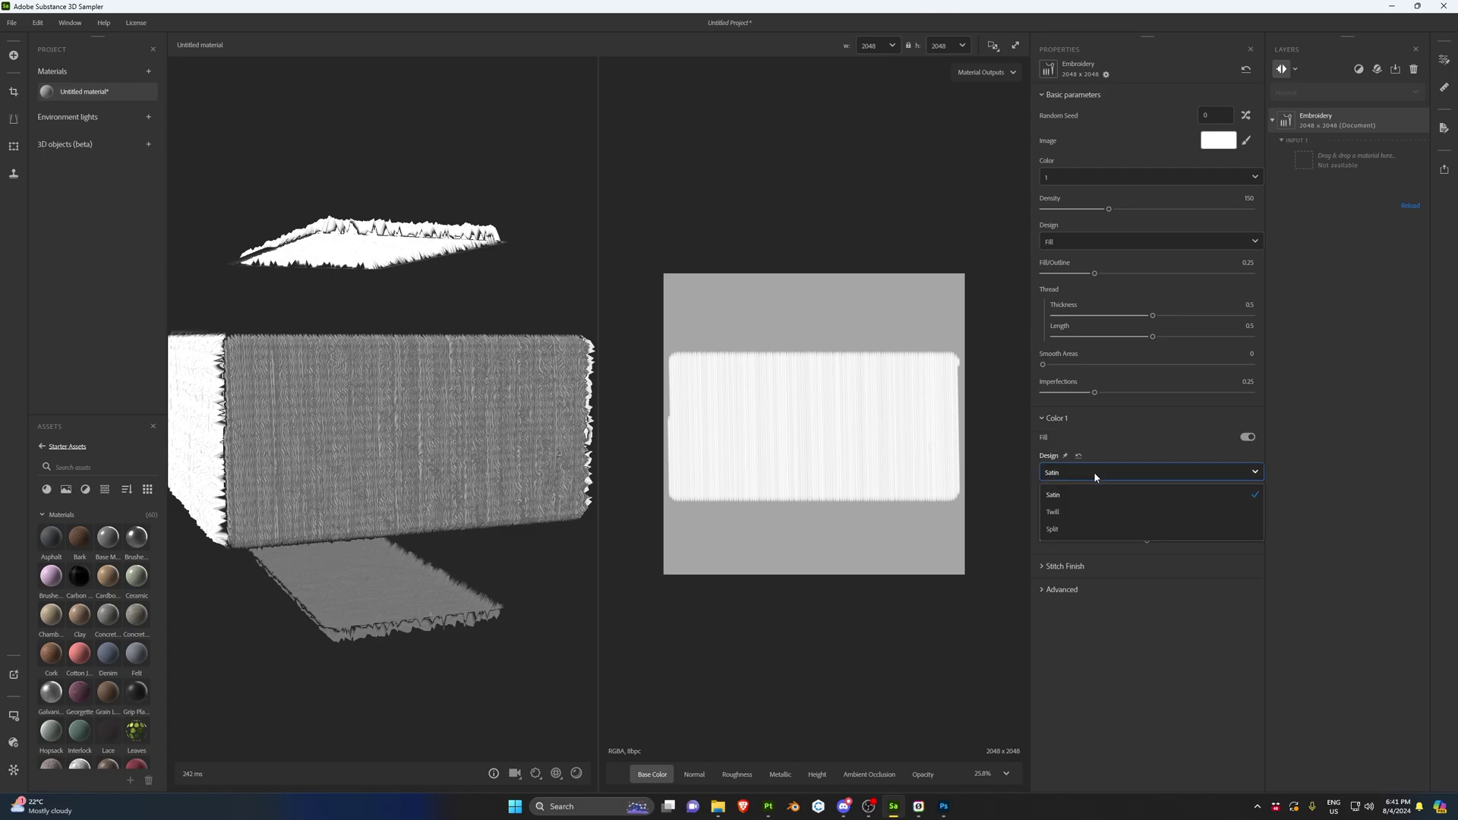
pyautogui.click(1081, 514)
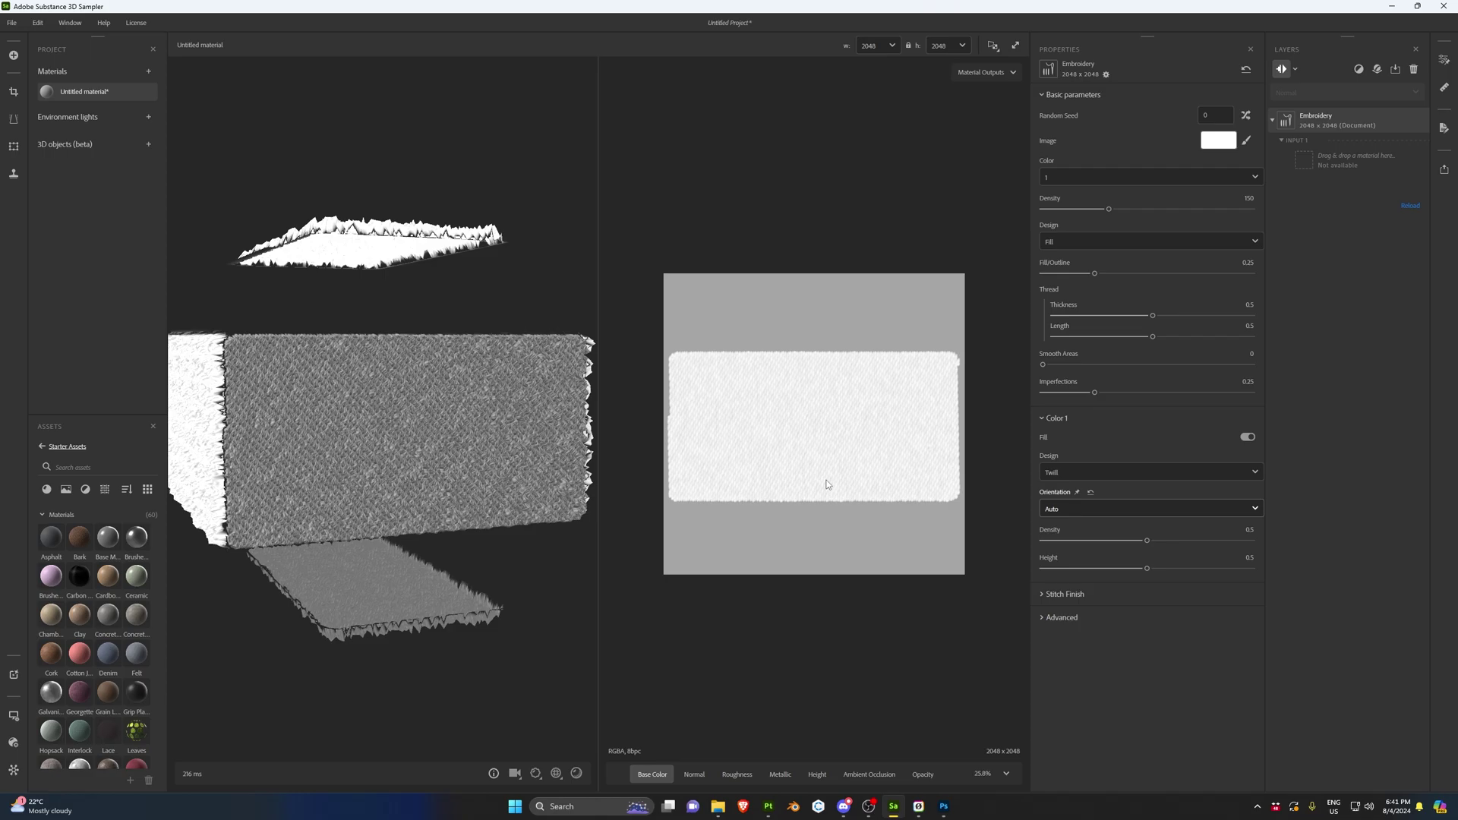
pyautogui.click(1072, 472)
pyautogui.click(1071, 531)
pyautogui.click(1090, 472)
pyautogui.click(1093, 494)
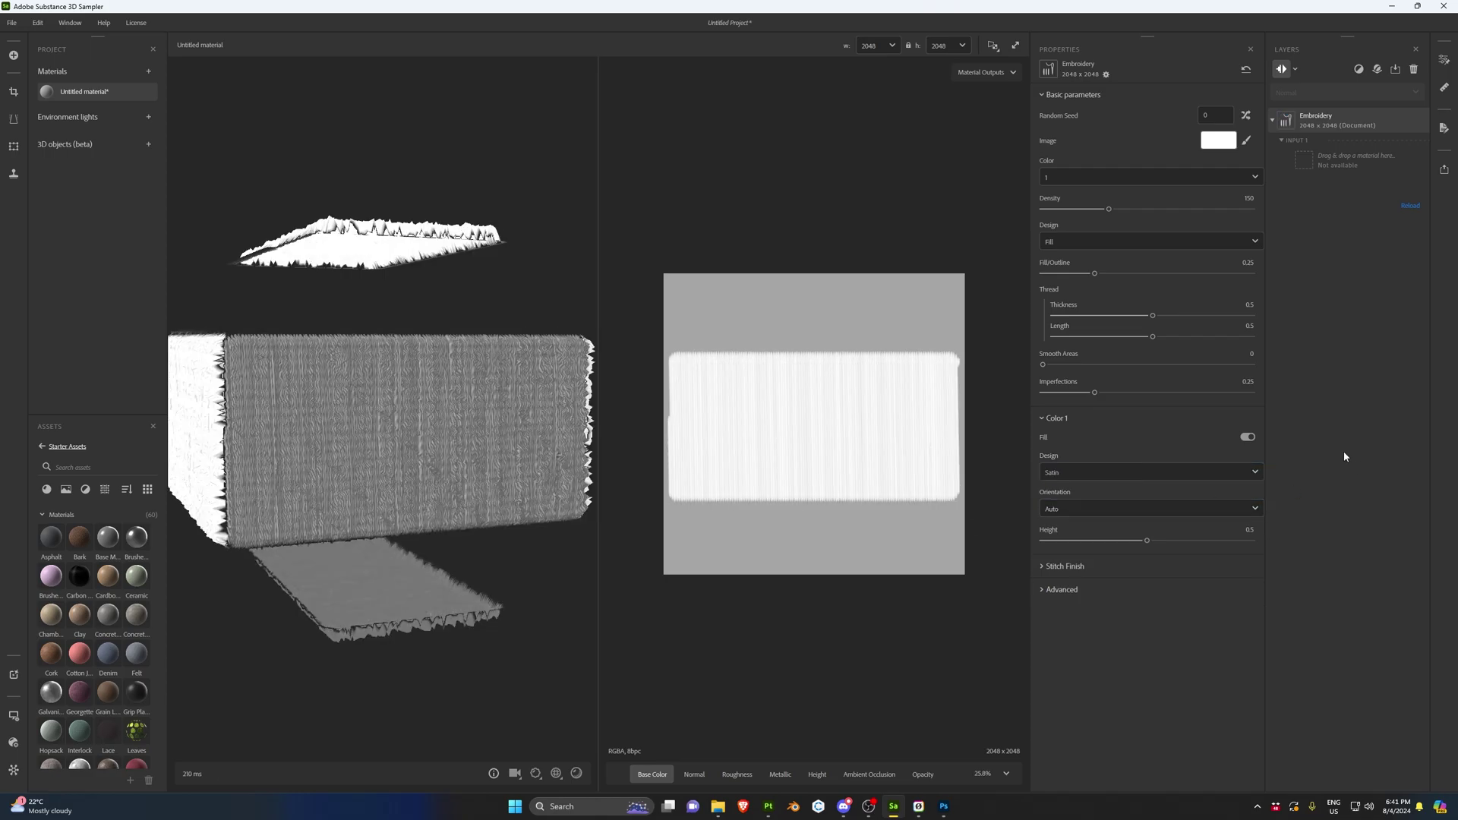
pyautogui.moveTo(1146, 540); pyautogui.dragTo(1095, 543)
pyautogui.click(1095, 476)
pyautogui.click(1095, 476)
# Step: Thicken the embroidery thread to 0.71
pyautogui.click(1065, 567)
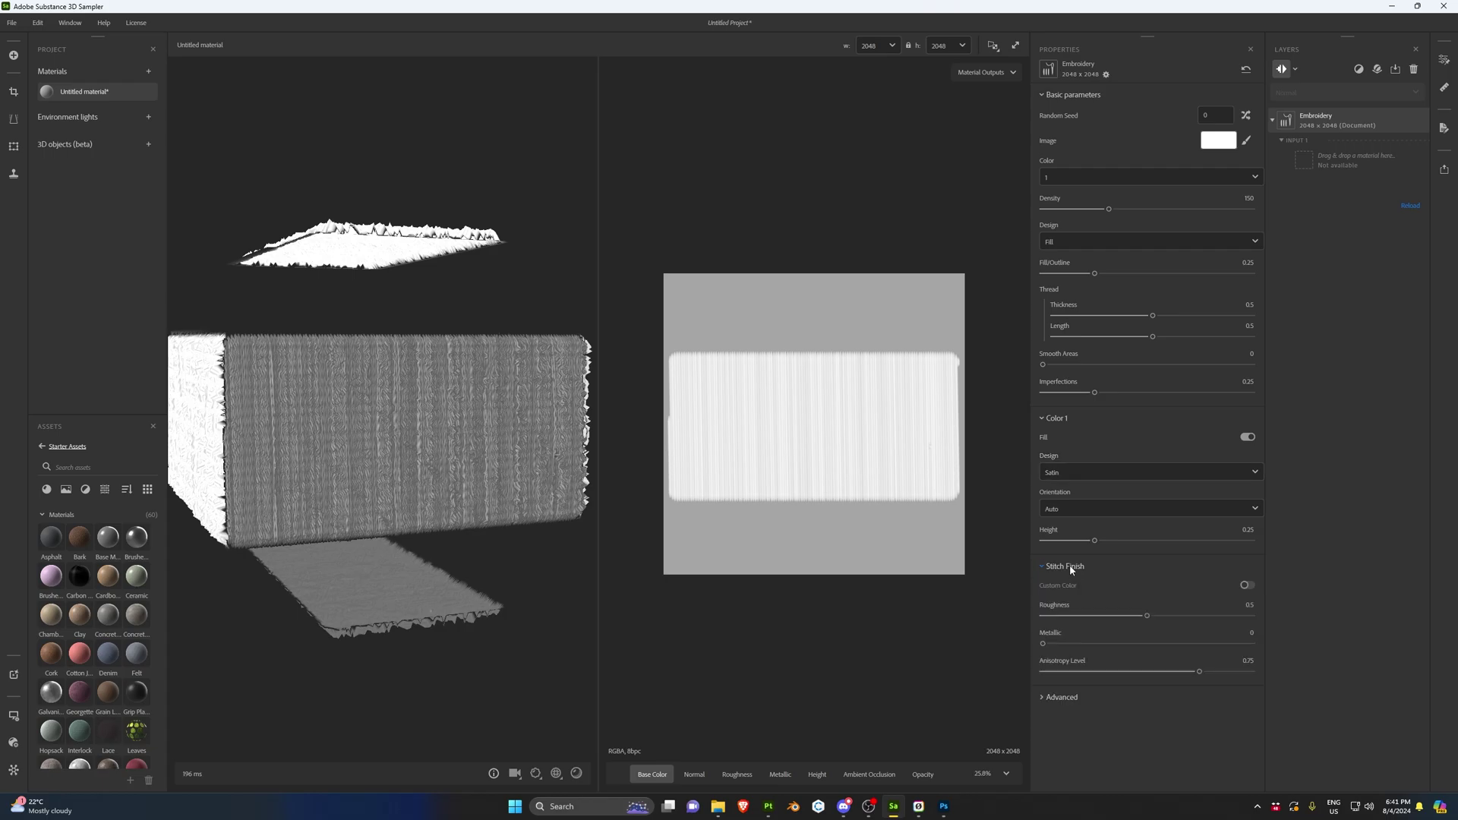
pyautogui.click(1069, 566)
pyautogui.moveTo(1153, 316); pyautogui.dragTo(1194, 325)
pyautogui.click(1056, 417)
# Step: Enable a custom Stitch Finish colour and set the thread to yellow
pyautogui.click(1065, 441)
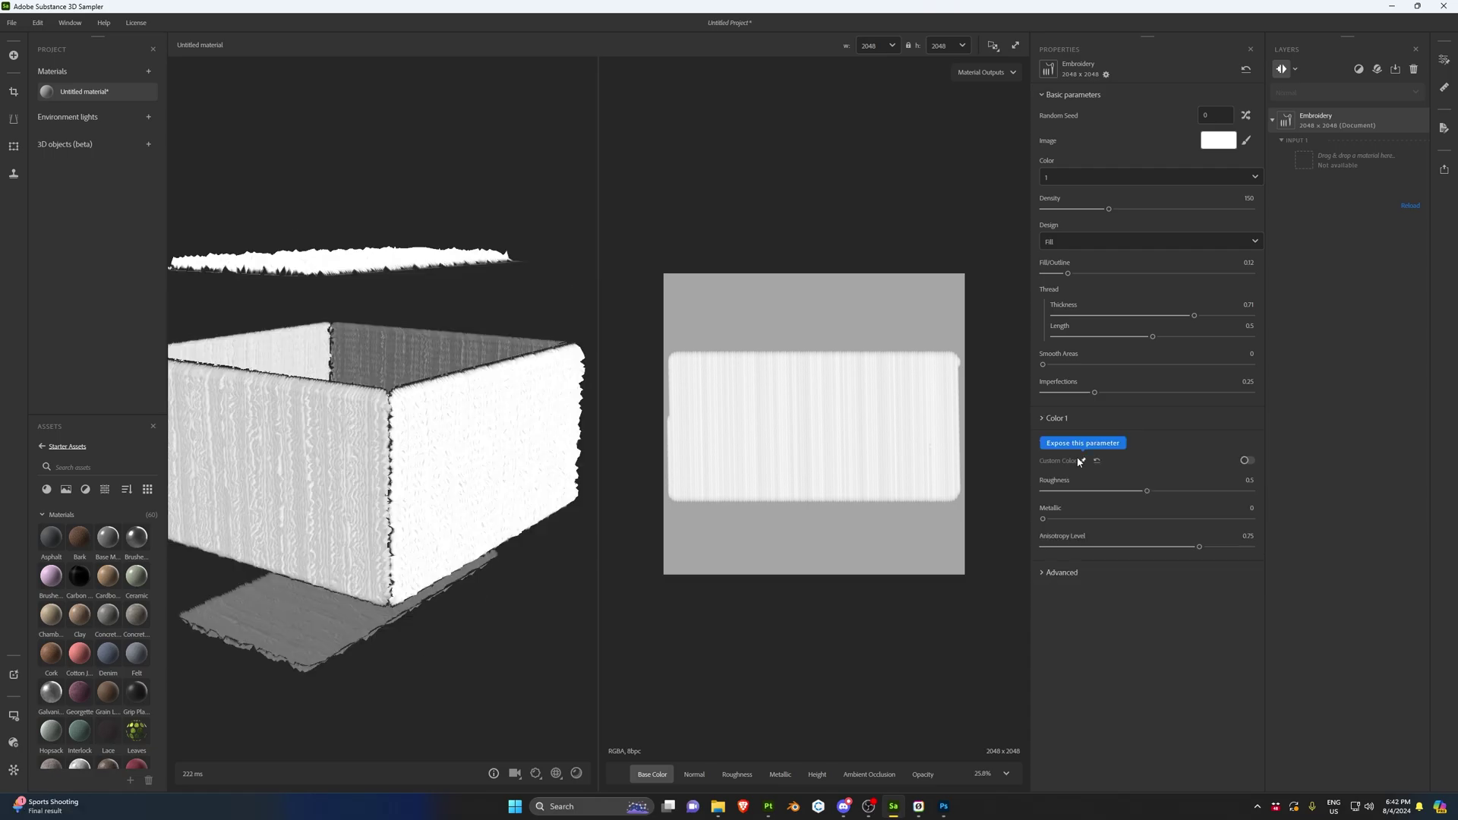
pyautogui.click(1246, 460)
pyautogui.click(1247, 461)
pyautogui.click(1247, 461)
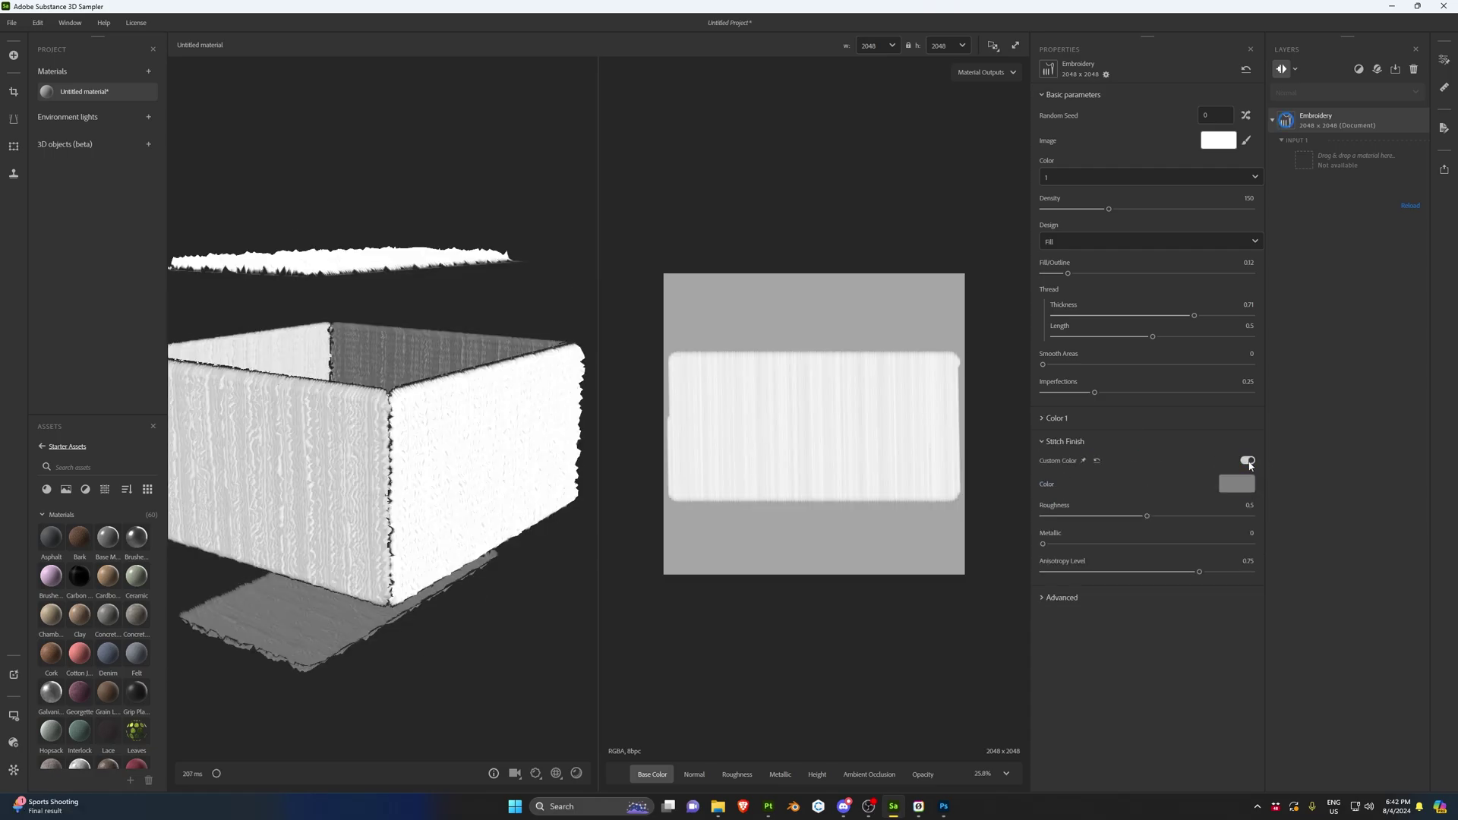
pyautogui.click(1239, 486)
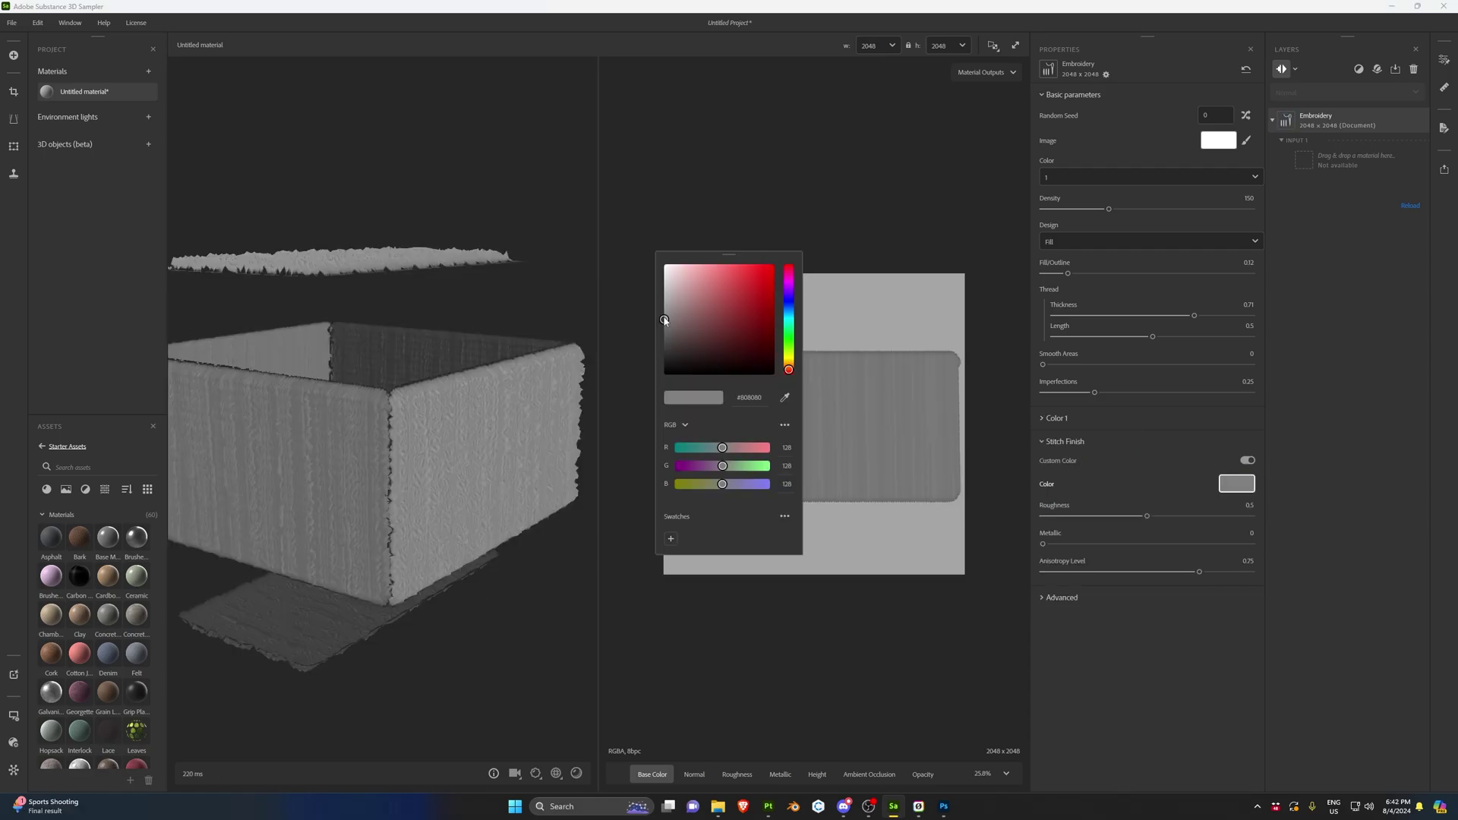
pyautogui.moveTo(788, 363); pyautogui.dragTo(789, 357)
pyautogui.click(753, 265)
pyautogui.click(788, 361)
pyautogui.click(881, 234)
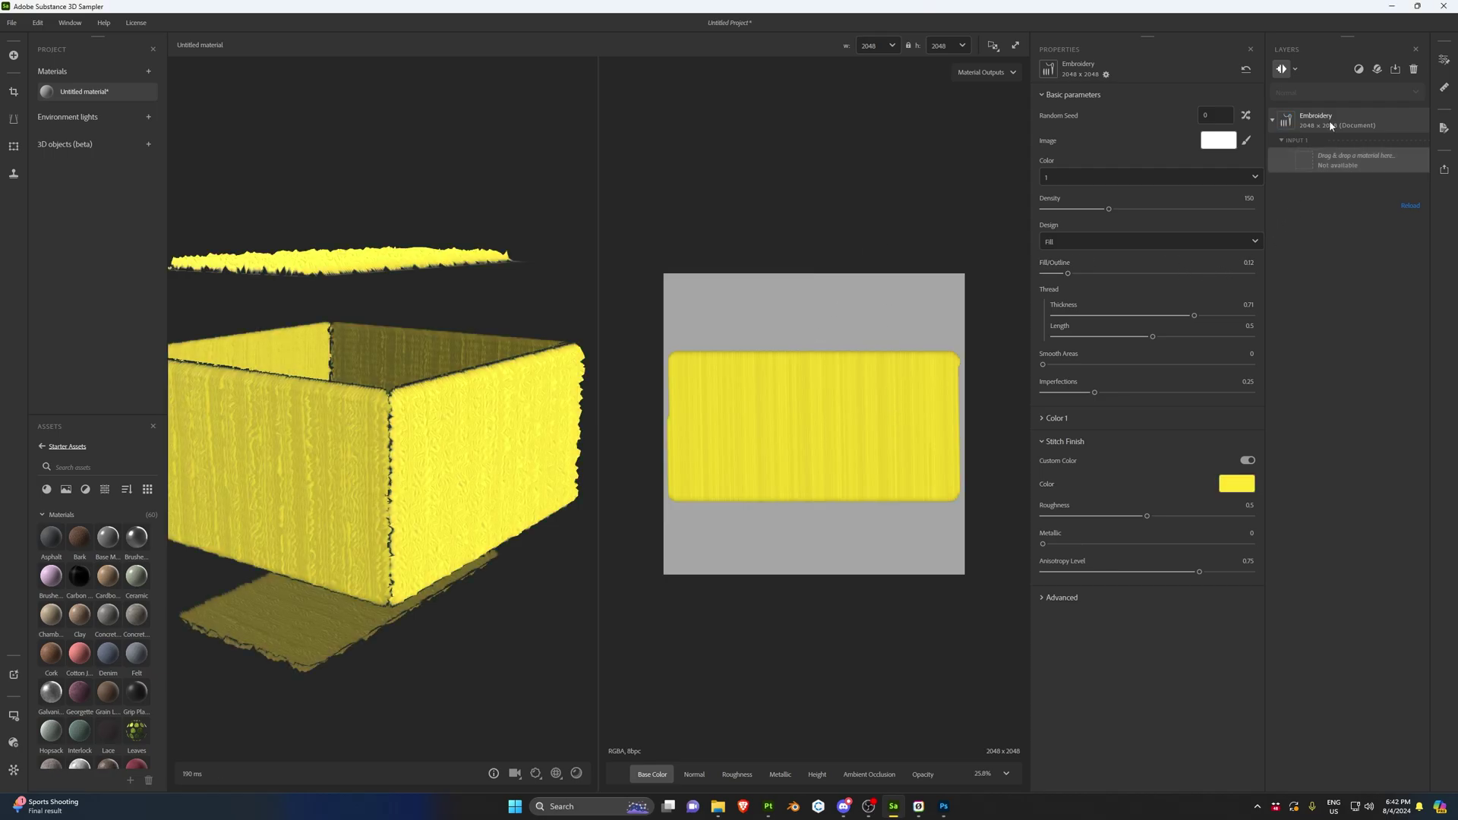
# Step: Add a second Embroidery layer using the white patch image, 1 colour, Outline design
pyautogui.click(1359, 69)
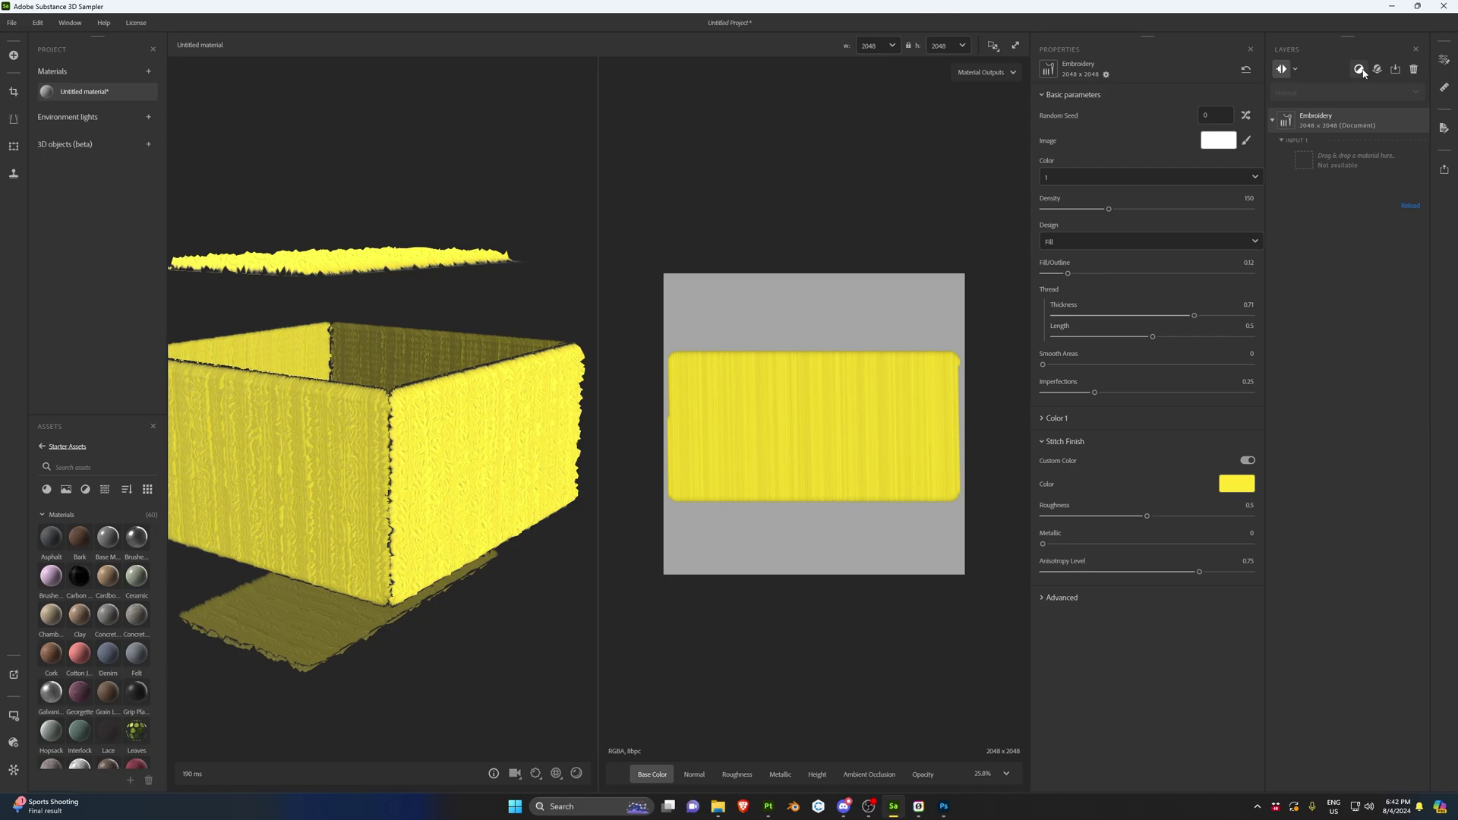
pyautogui.write('embro')
pyautogui.press('Return')
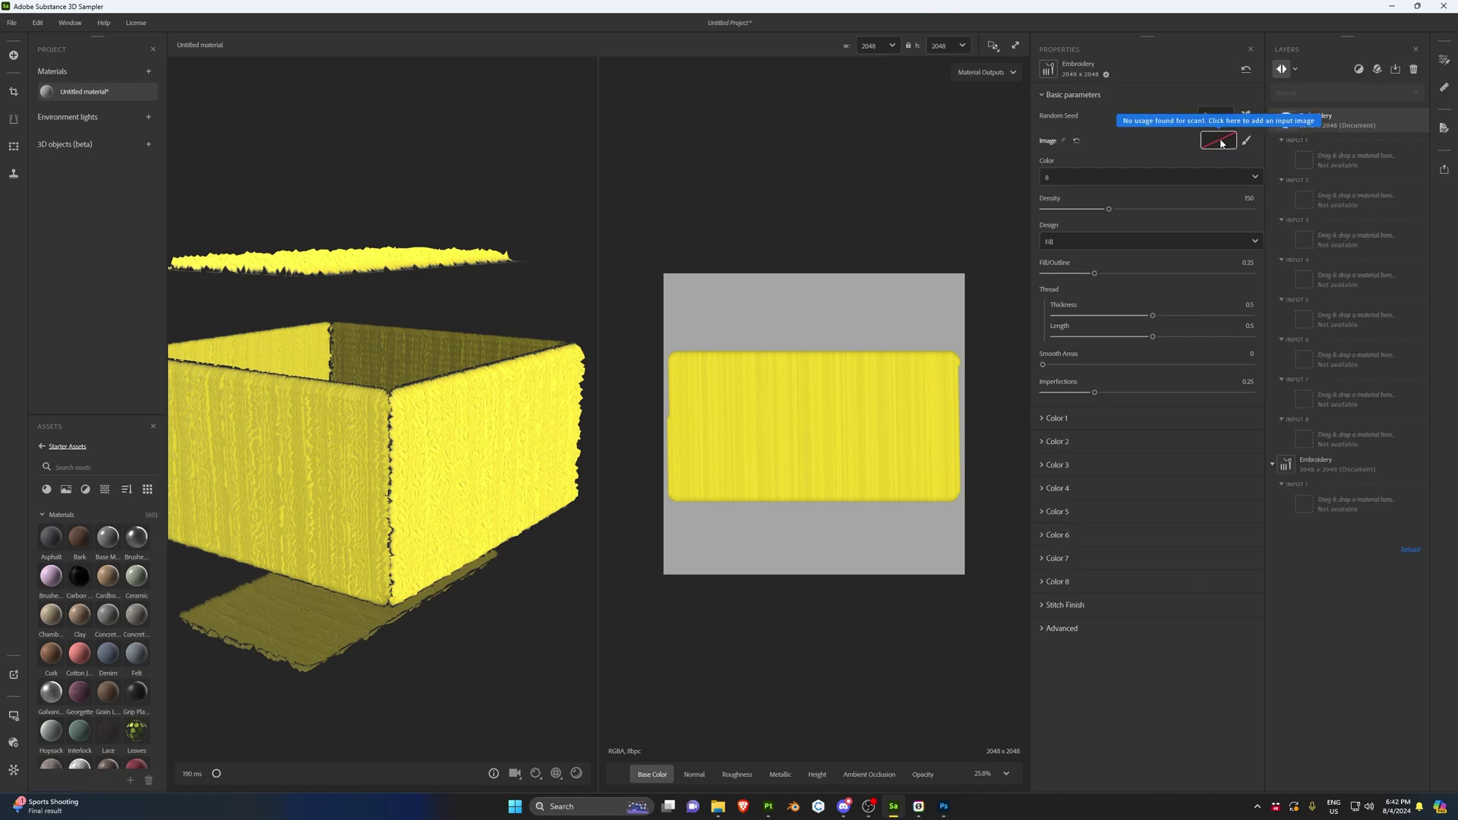
pyautogui.click(1218, 140)
pyautogui.click(1088, 266)
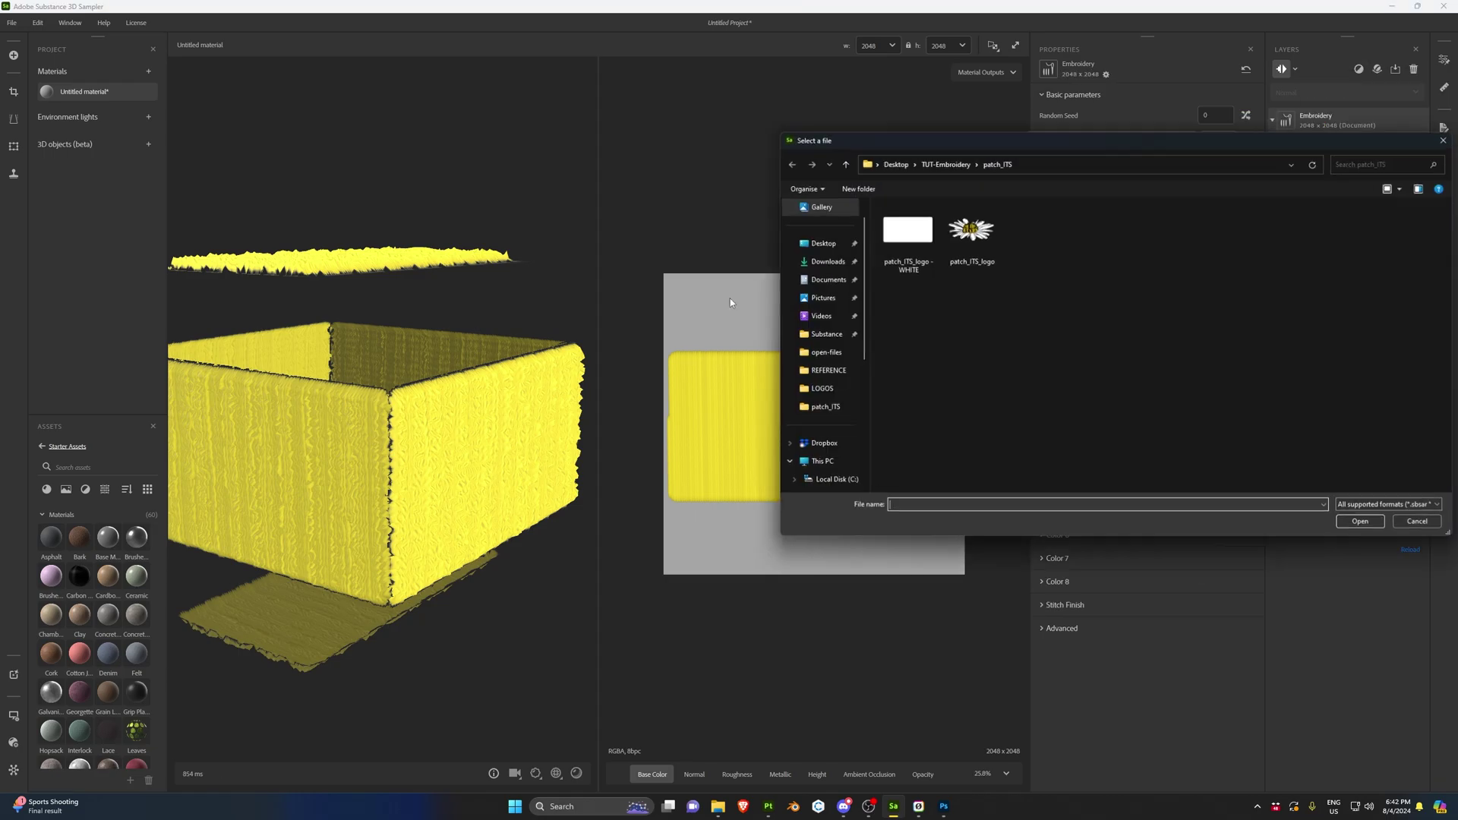
pyautogui.doubleClick(904, 228)
pyautogui.click(1059, 177)
pyautogui.click(1055, 200)
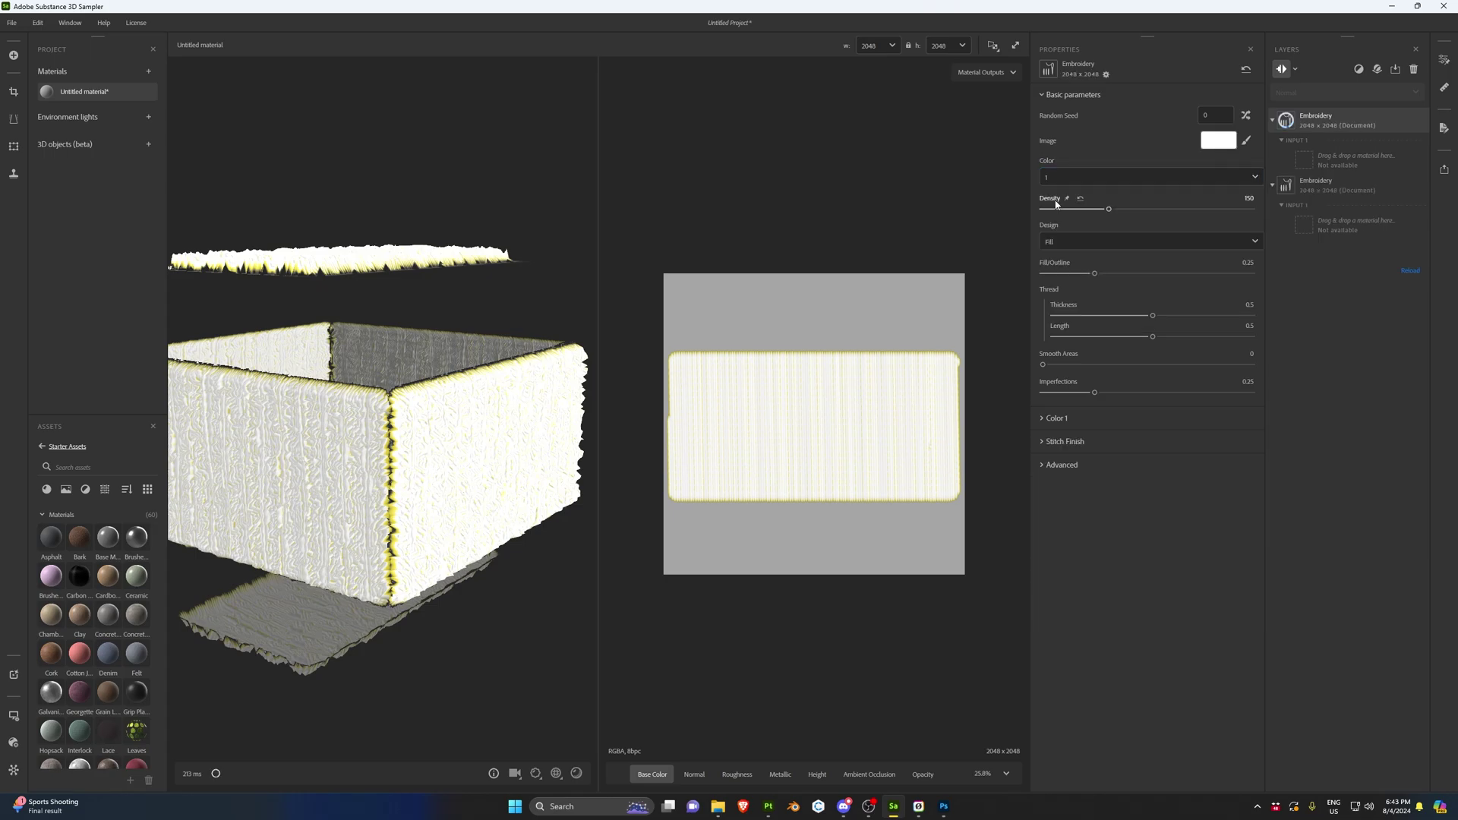
pyautogui.click(1059, 241)
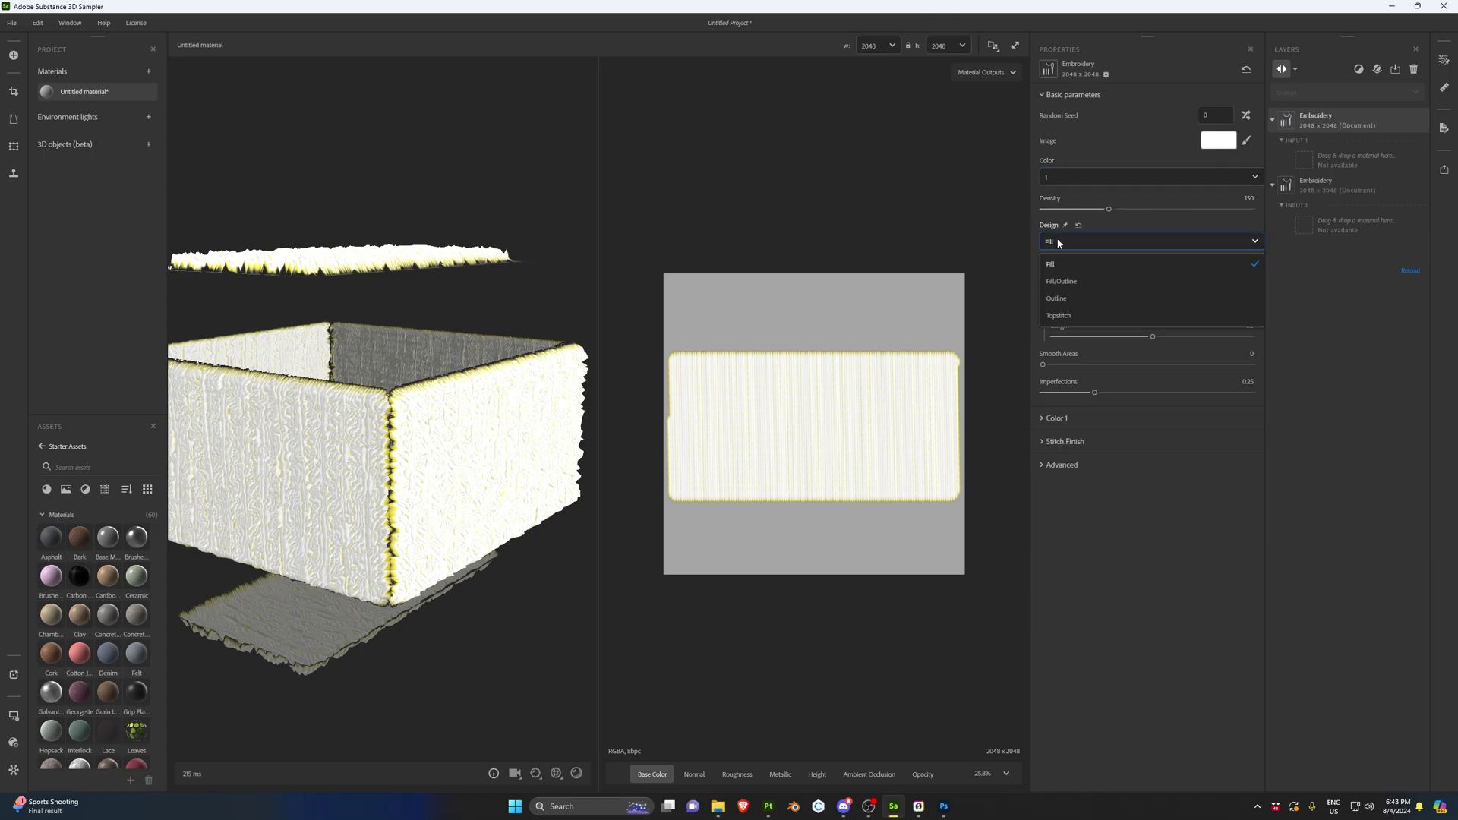
pyautogui.click(1056, 298)
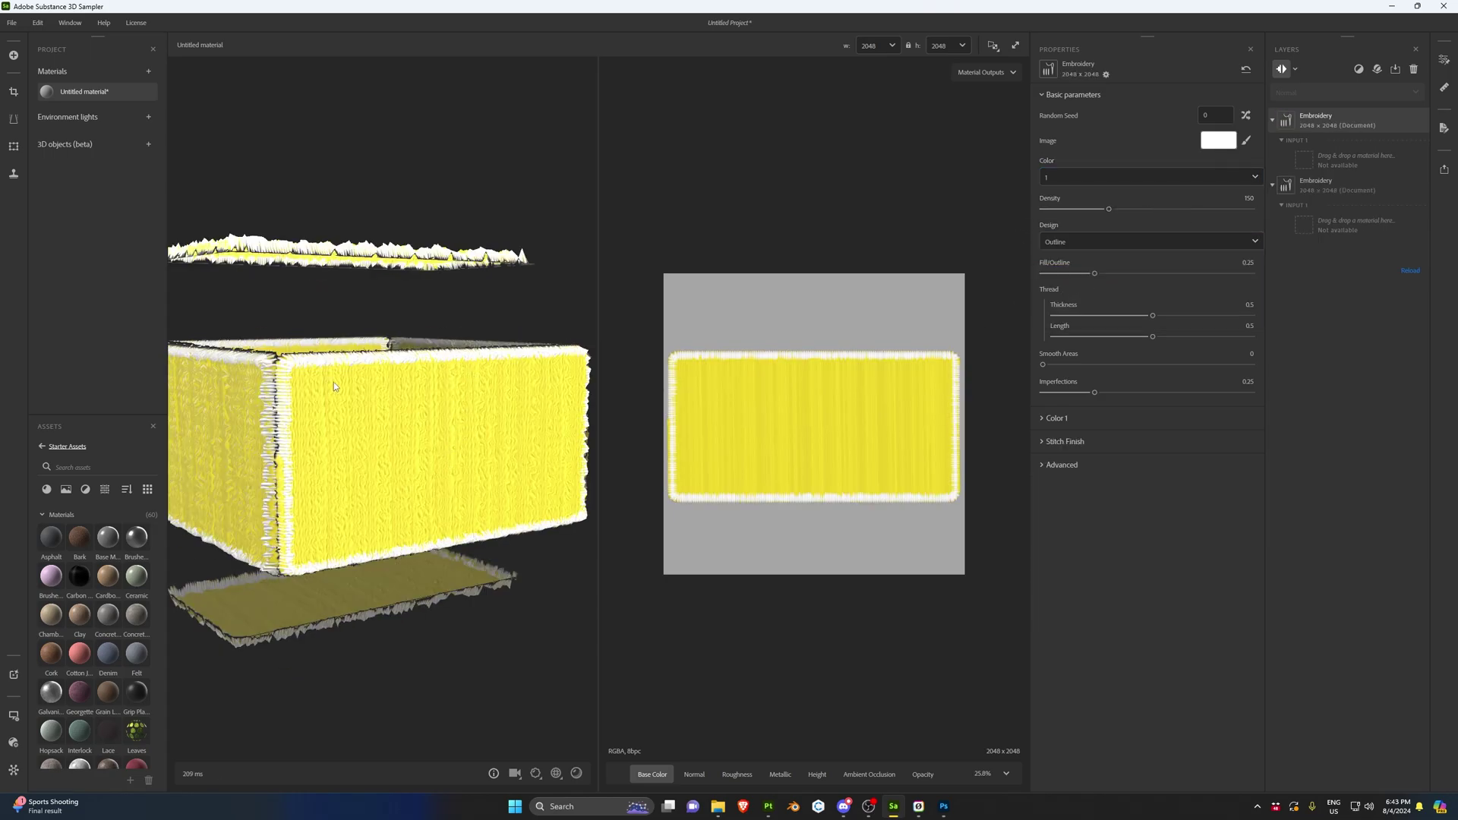
pyautogui.moveTo(334, 382); pyautogui.dragTo(391, 389)
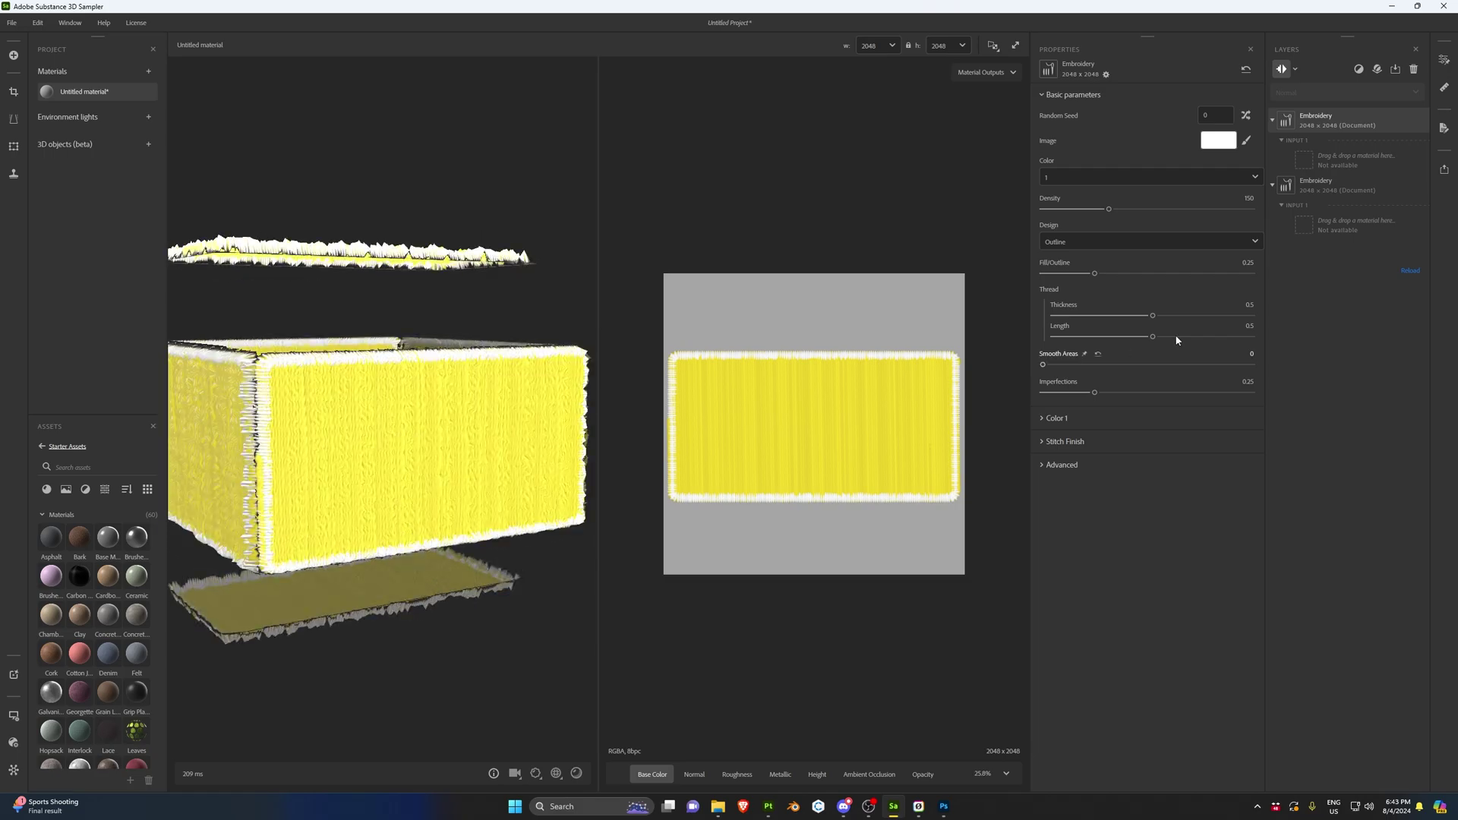
# Step: Give the outline a custom dark olive Stitch Finish colour
pyautogui.click(1218, 139)
pyautogui.click(1057, 441)
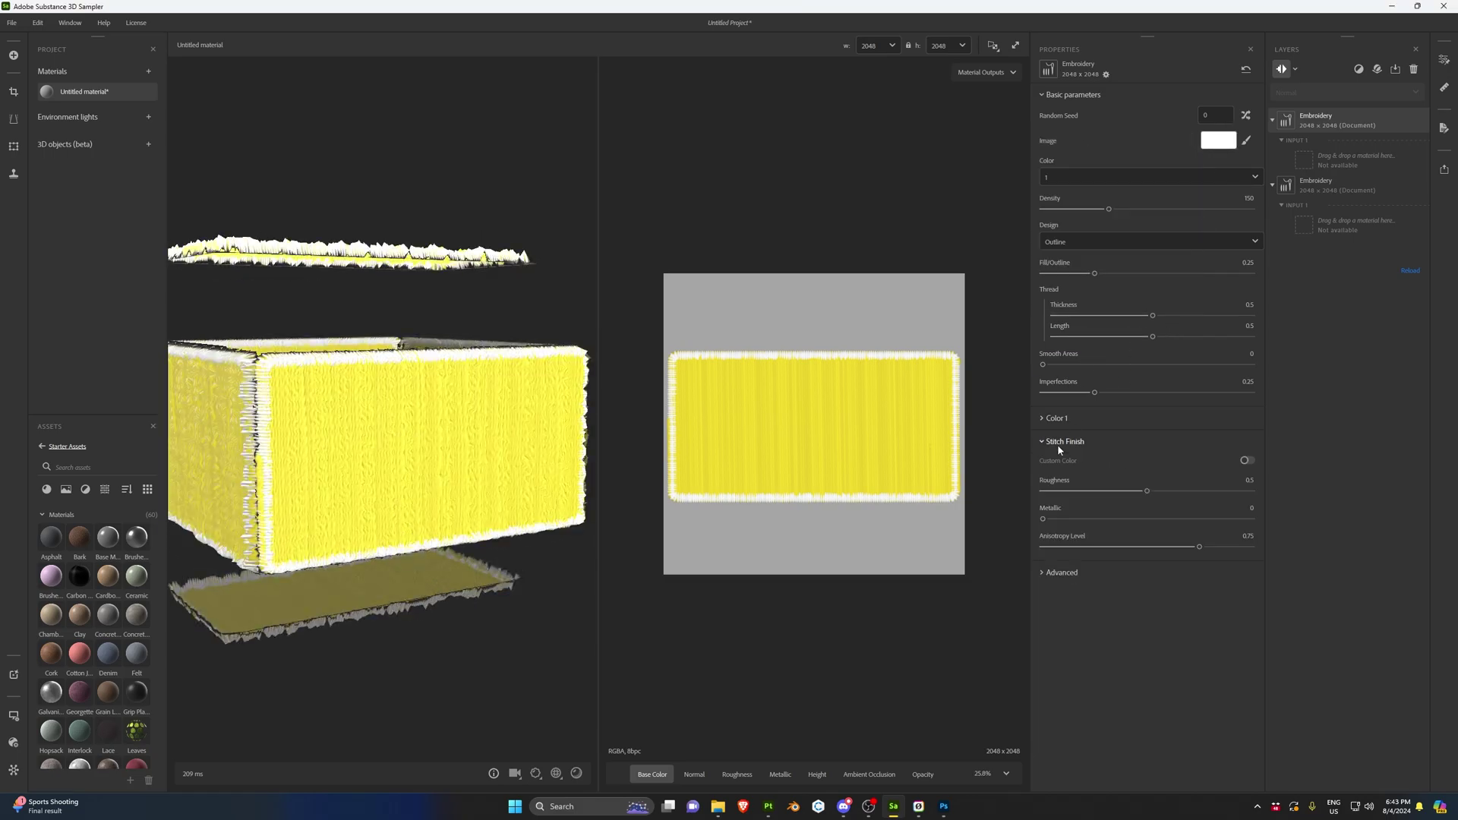
pyautogui.click(1247, 460)
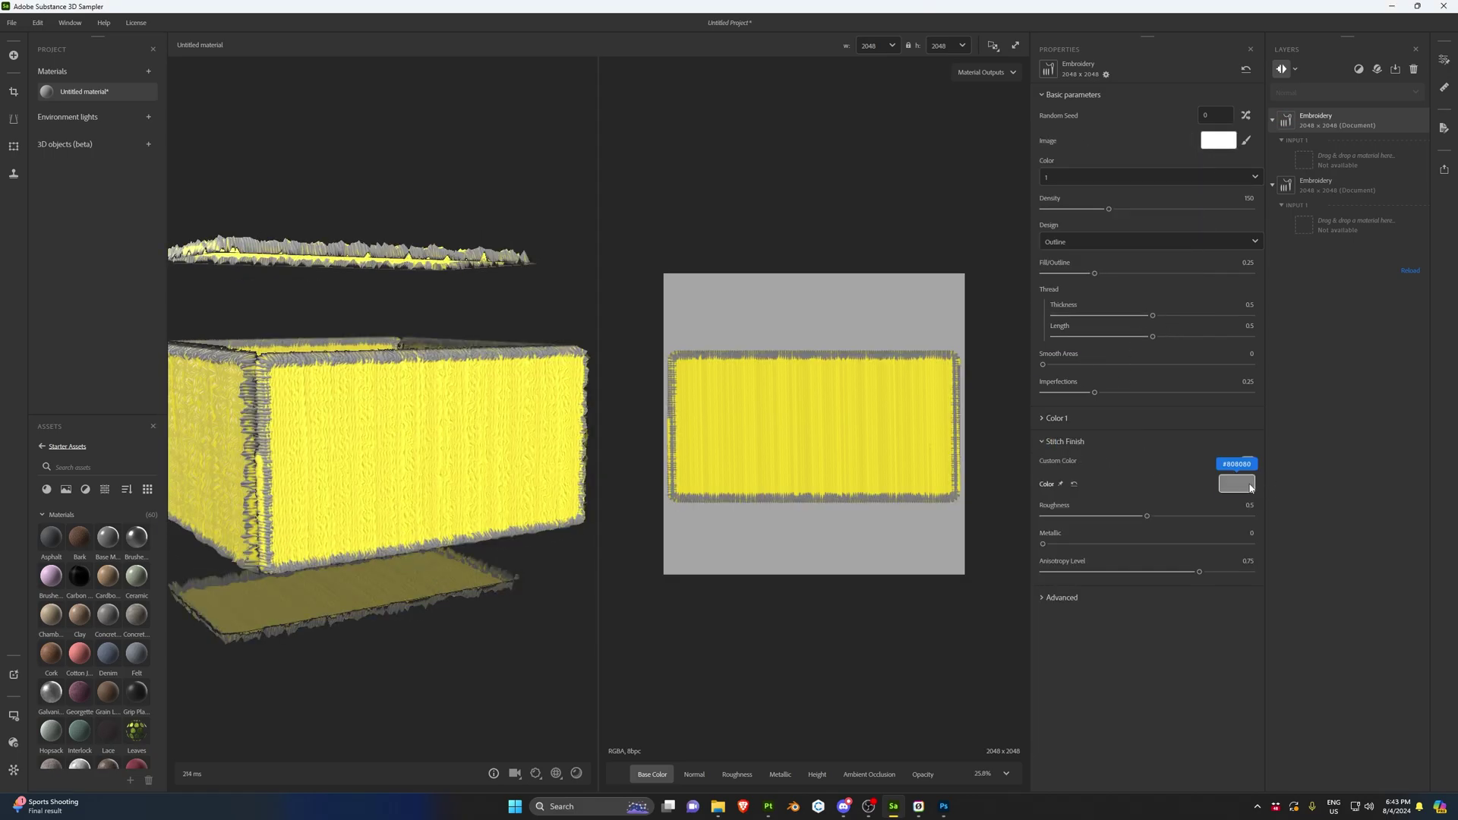
pyautogui.click(1236, 483)
pyautogui.moveTo(788, 369); pyautogui.dragTo(788, 353)
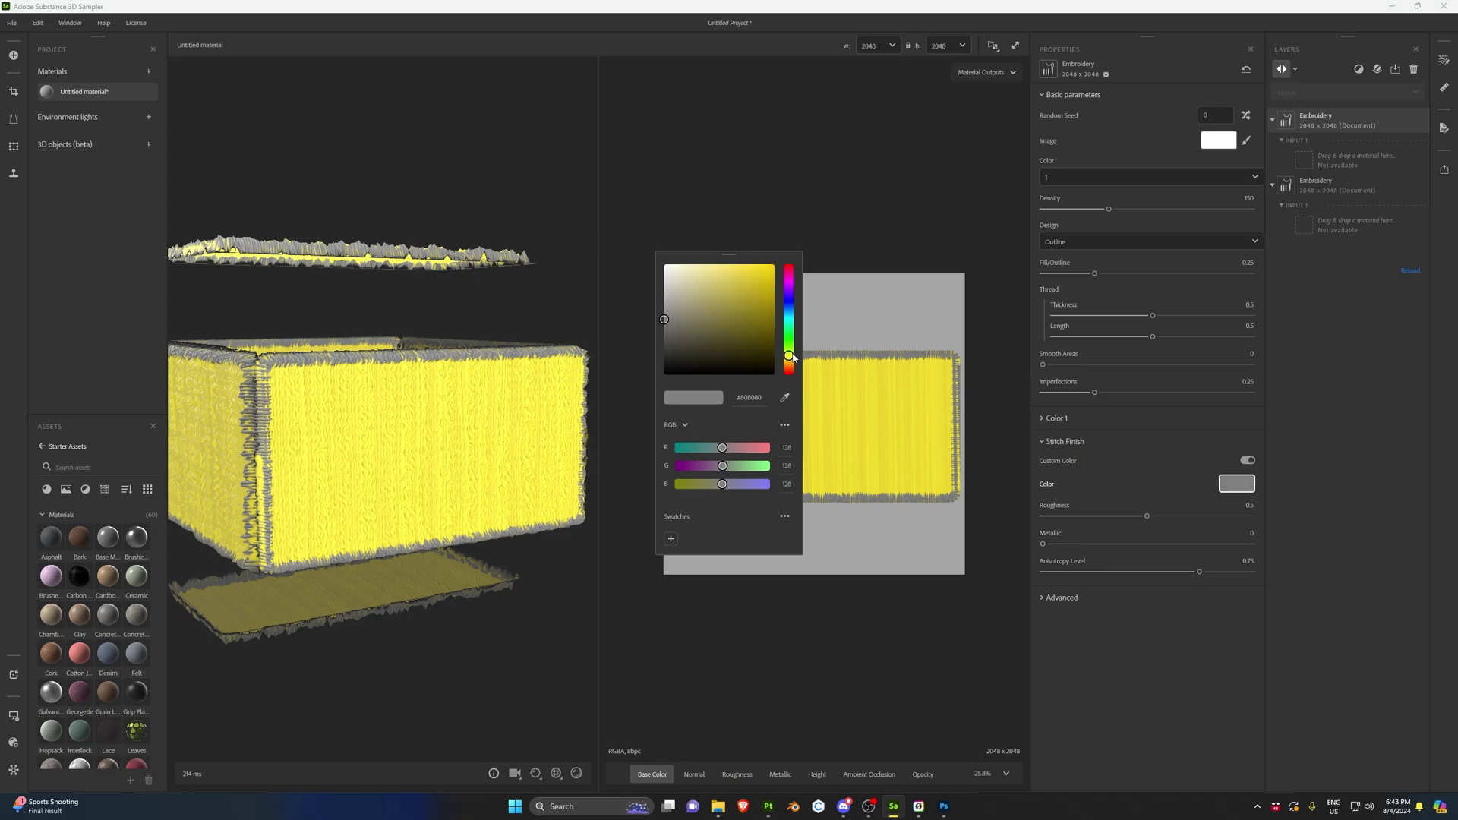
pyautogui.click(690, 355)
pyautogui.click(382, 372)
# Step: Set the outline thread length to 0.85
pyautogui.scroll(5, 381, 372)
pyautogui.scroll(-5, 382, 372)
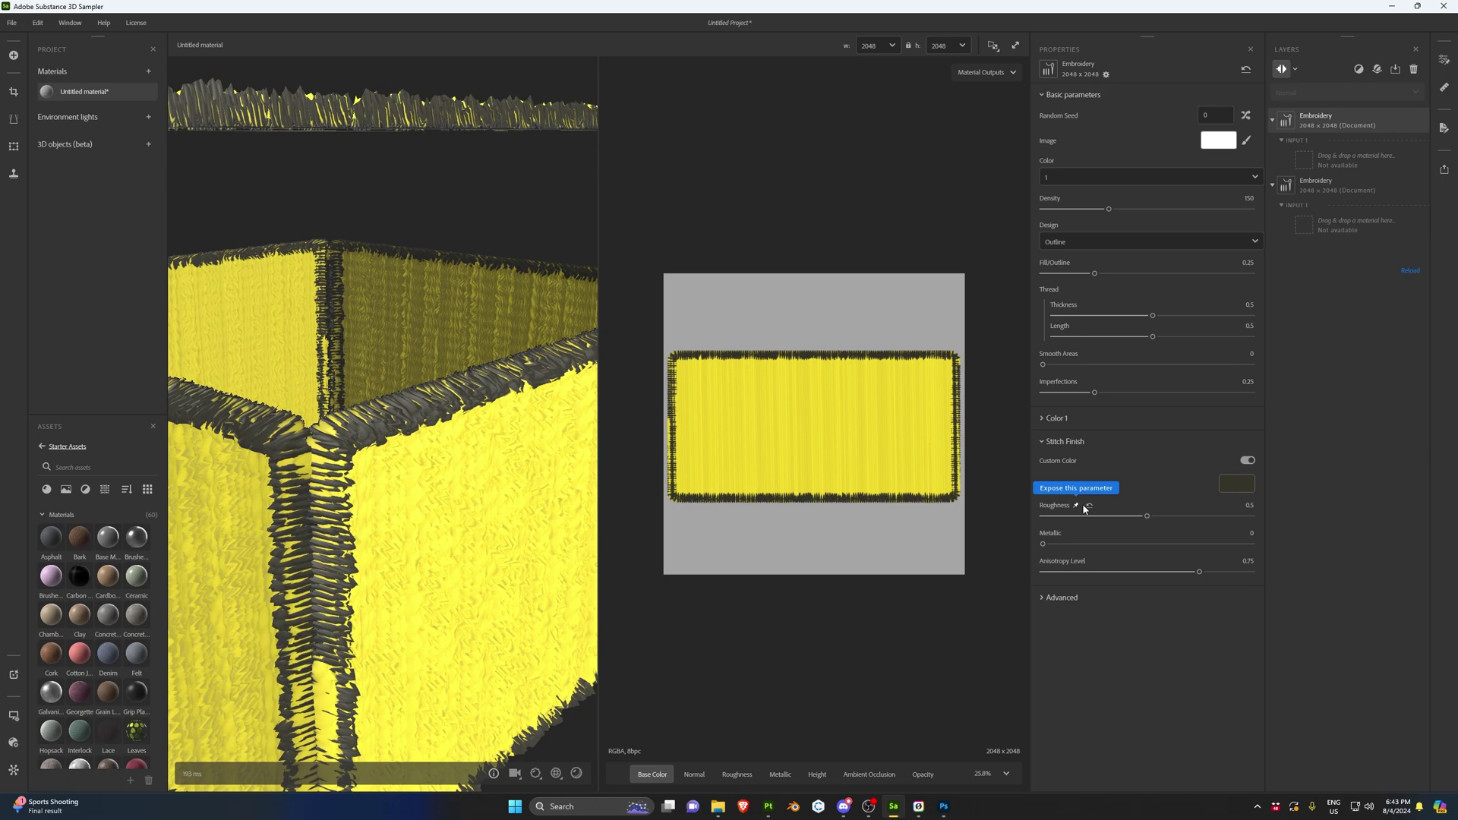
pyautogui.click(1111, 336)
pyautogui.moveTo(1116, 339); pyautogui.dragTo(1223, 344)
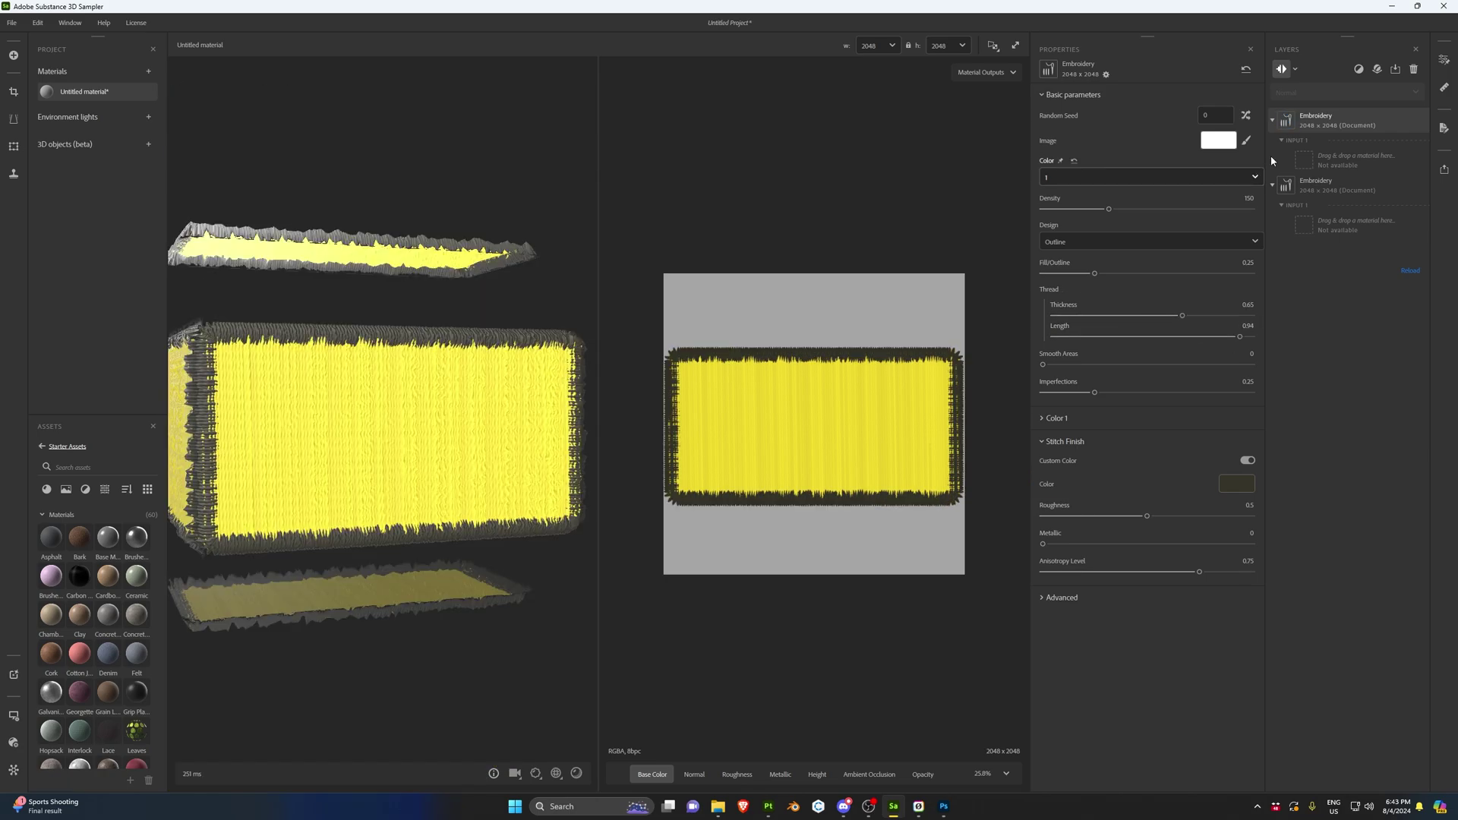
# Step: On the fill layer, lower Color 1 stitch height to 0.09 and the Advanced height position to 0.12
pyautogui.click(1335, 185)
pyautogui.click(1055, 419)
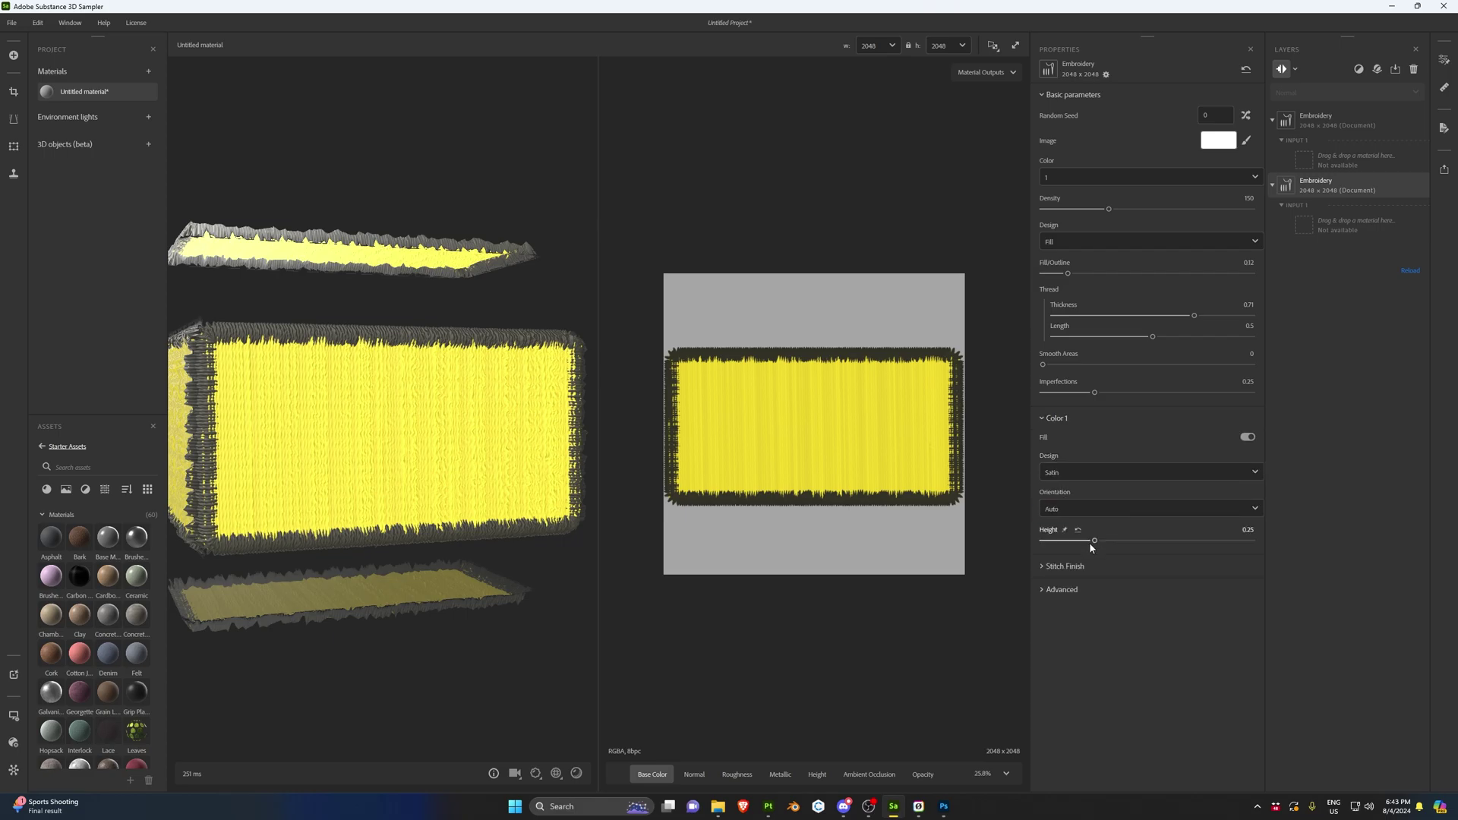
pyautogui.click(1072, 542)
pyautogui.moveTo(1072, 542); pyautogui.dragTo(1060, 542)
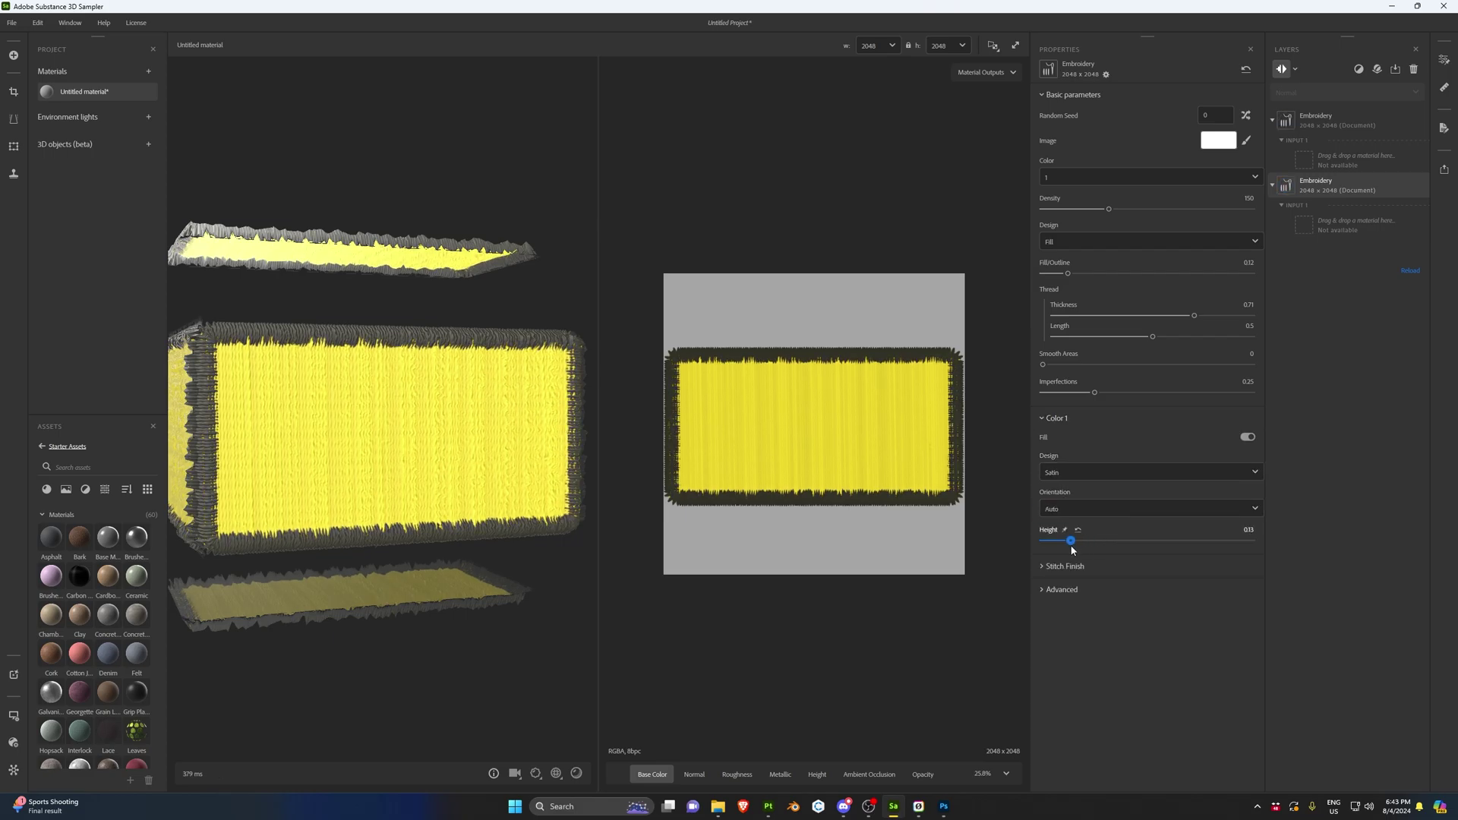
pyautogui.click(1064, 566)
pyautogui.click(1053, 718)
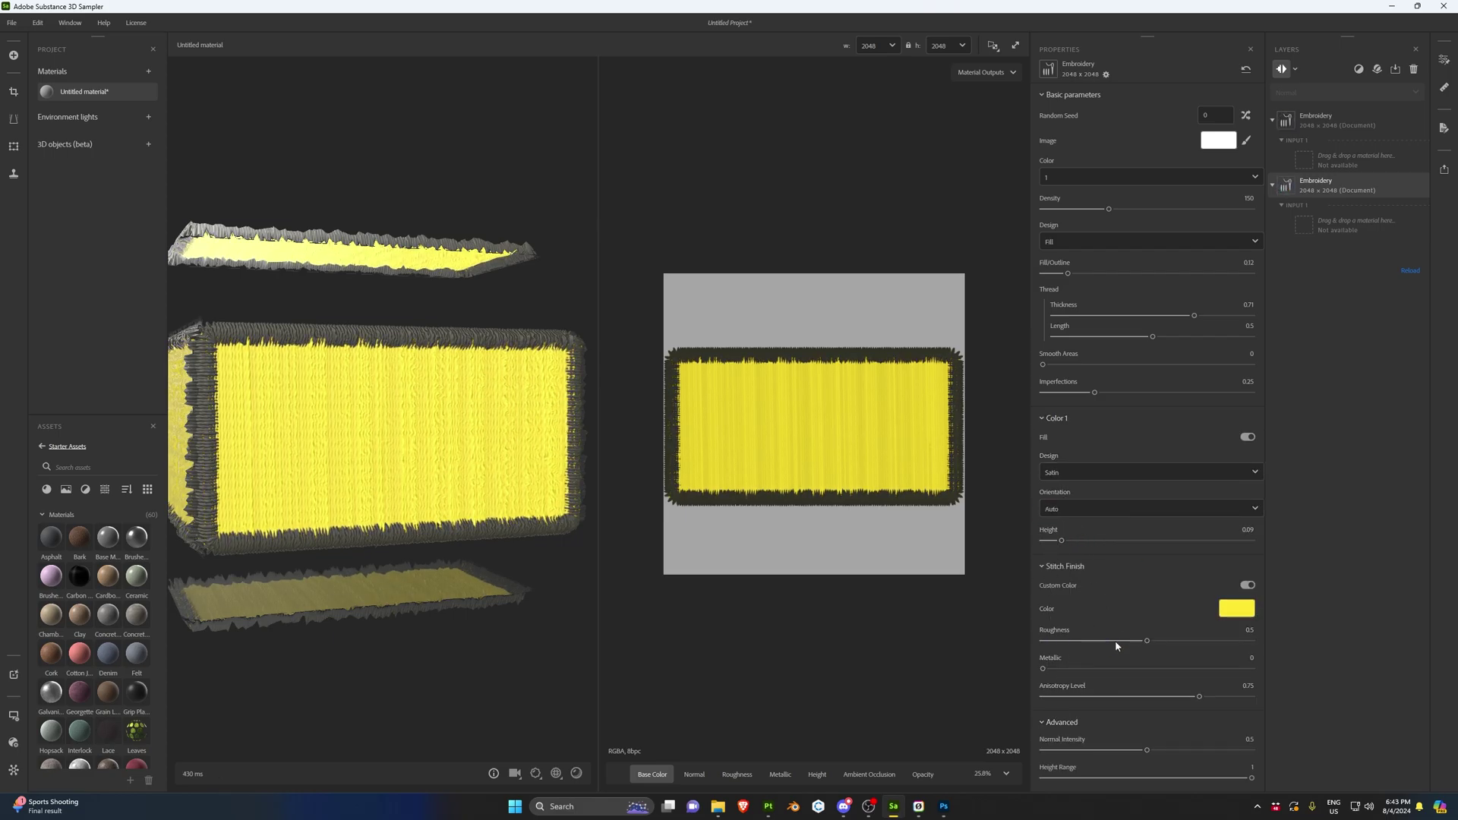
pyautogui.scroll(-2, 1117, 645)
pyautogui.moveTo(1145, 723); pyautogui.dragTo(1086, 728)
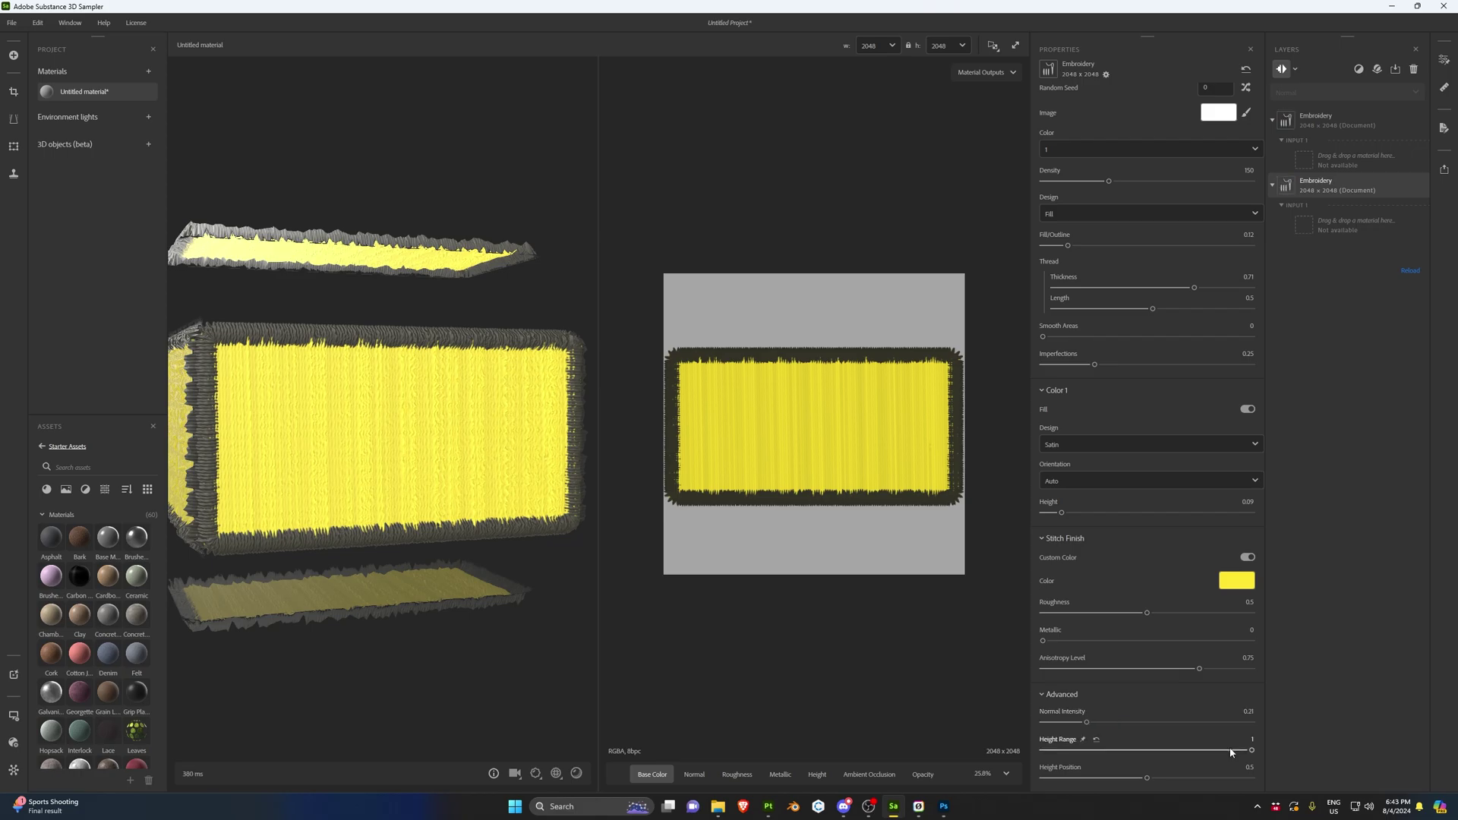
pyautogui.moveTo(1231, 750); pyautogui.dragTo(1082, 758)
pyautogui.click(1068, 779)
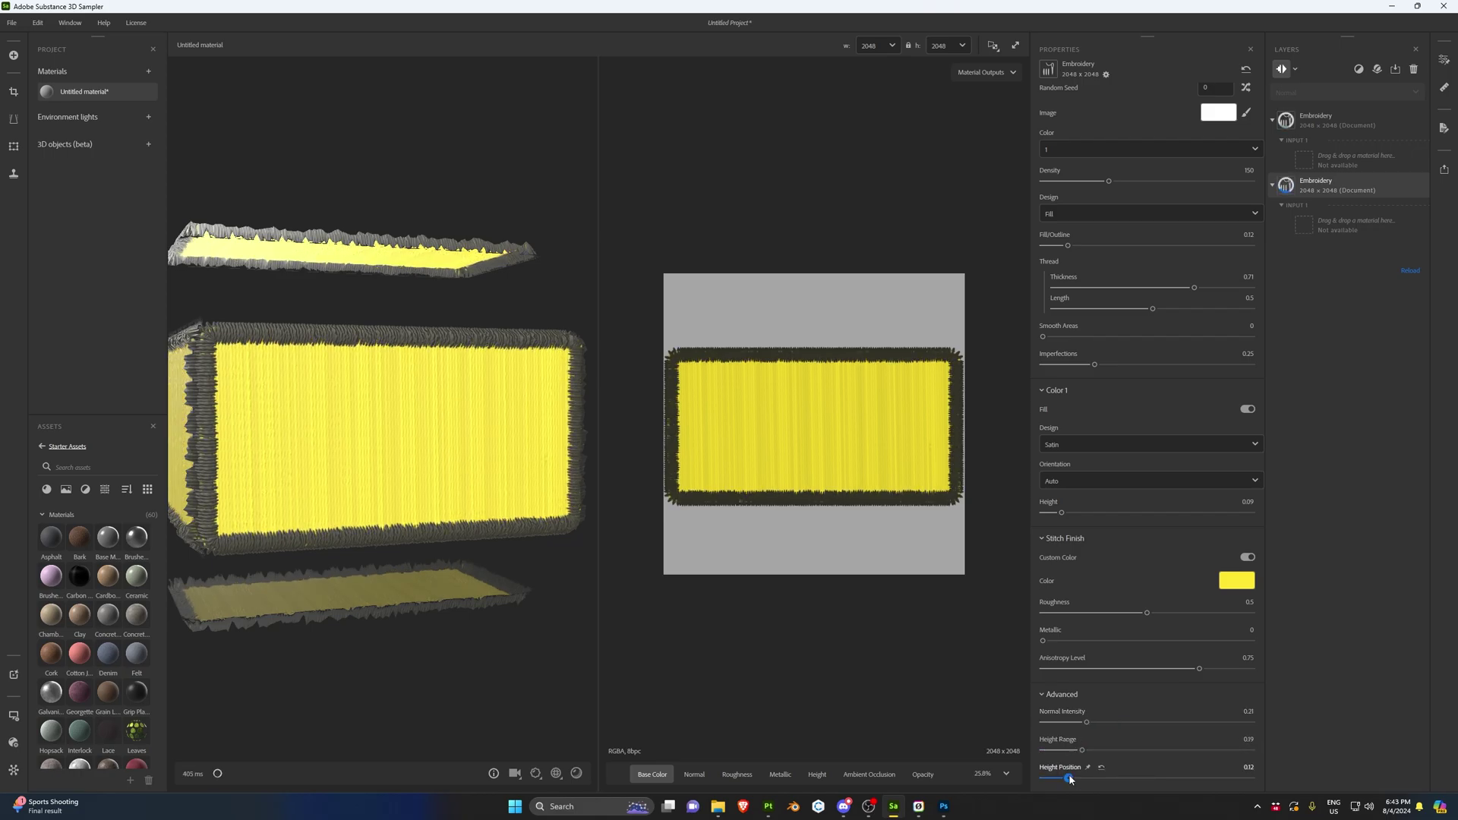
pyautogui.moveTo(327, 447)
pyautogui.keyDown('alt'); pyautogui.mouseDown()
pyautogui.moveTo(254, 445)
pyautogui.moveTo(371, 454)
pyautogui.moveTo(348, 446)
pyautogui.mouseUp(); pyautogui.keyUp('alt')
pyautogui.scroll(2, 377, 447)
# Step: Thin the outline layer to 0.07 and raise its stitch density to about 264
pyautogui.click(1320, 119)
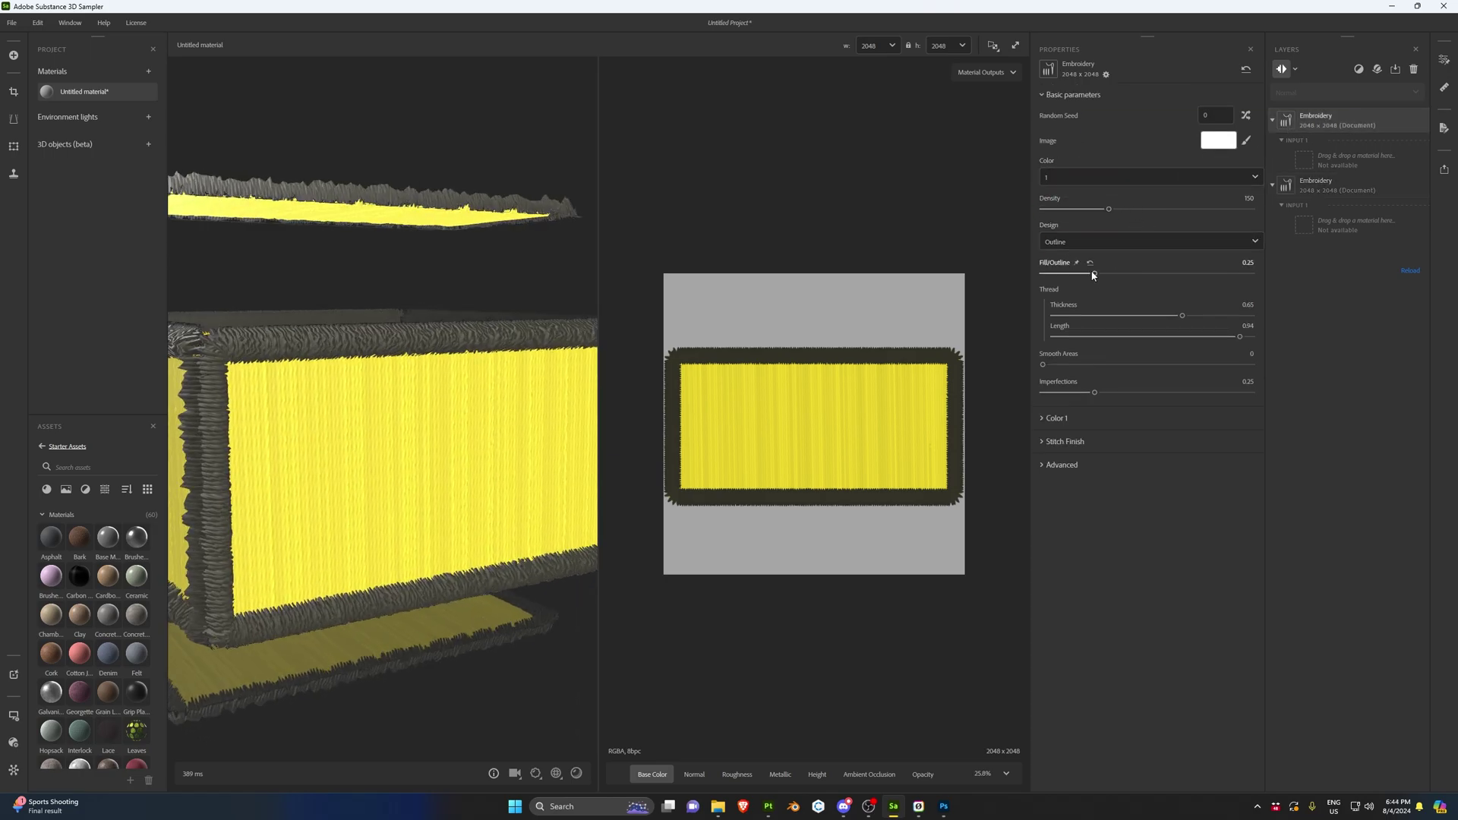
pyautogui.moveTo(1093, 275); pyautogui.dragTo(1057, 277)
pyautogui.moveTo(553, 384); pyautogui.dragTo(504, 361)
pyautogui.scroll(2, 600, 322)
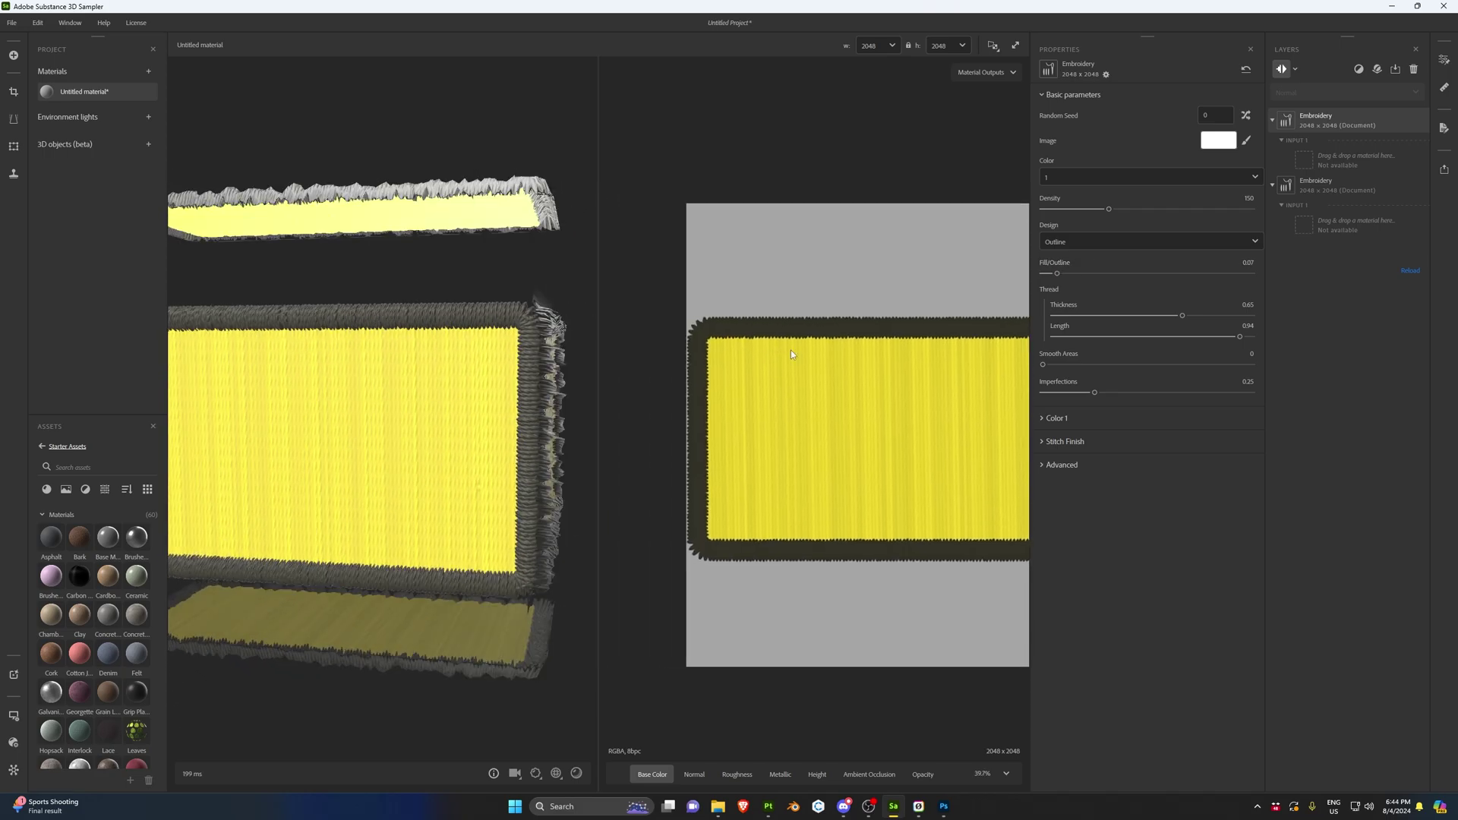
pyautogui.moveTo(791, 350); pyautogui.dragTo(853, 349, button='middle')
pyautogui.moveTo(443, 469); pyautogui.dragTo(383, 455)
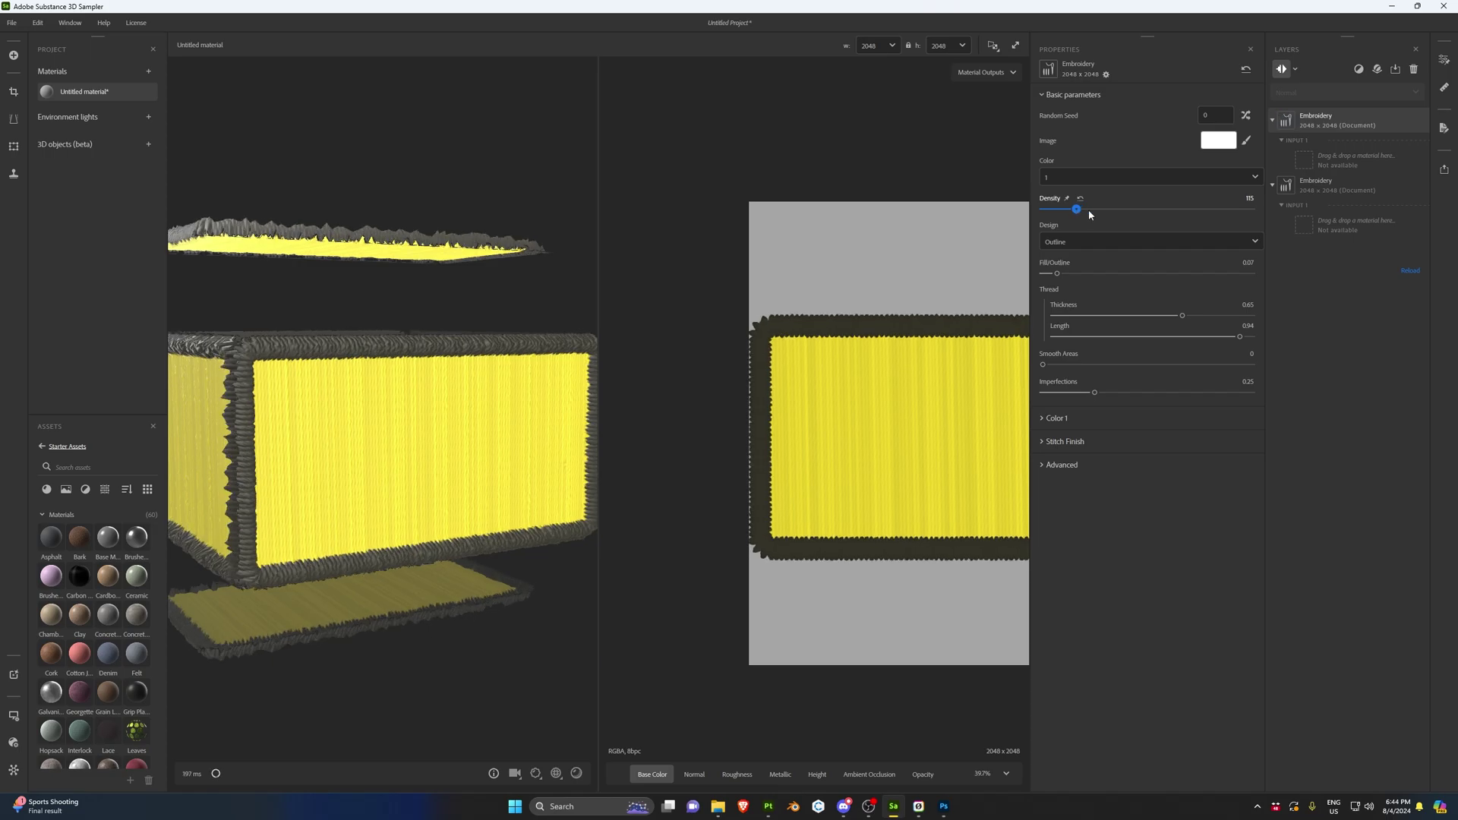
pyautogui.moveTo(1108, 209); pyautogui.dragTo(1213, 211)
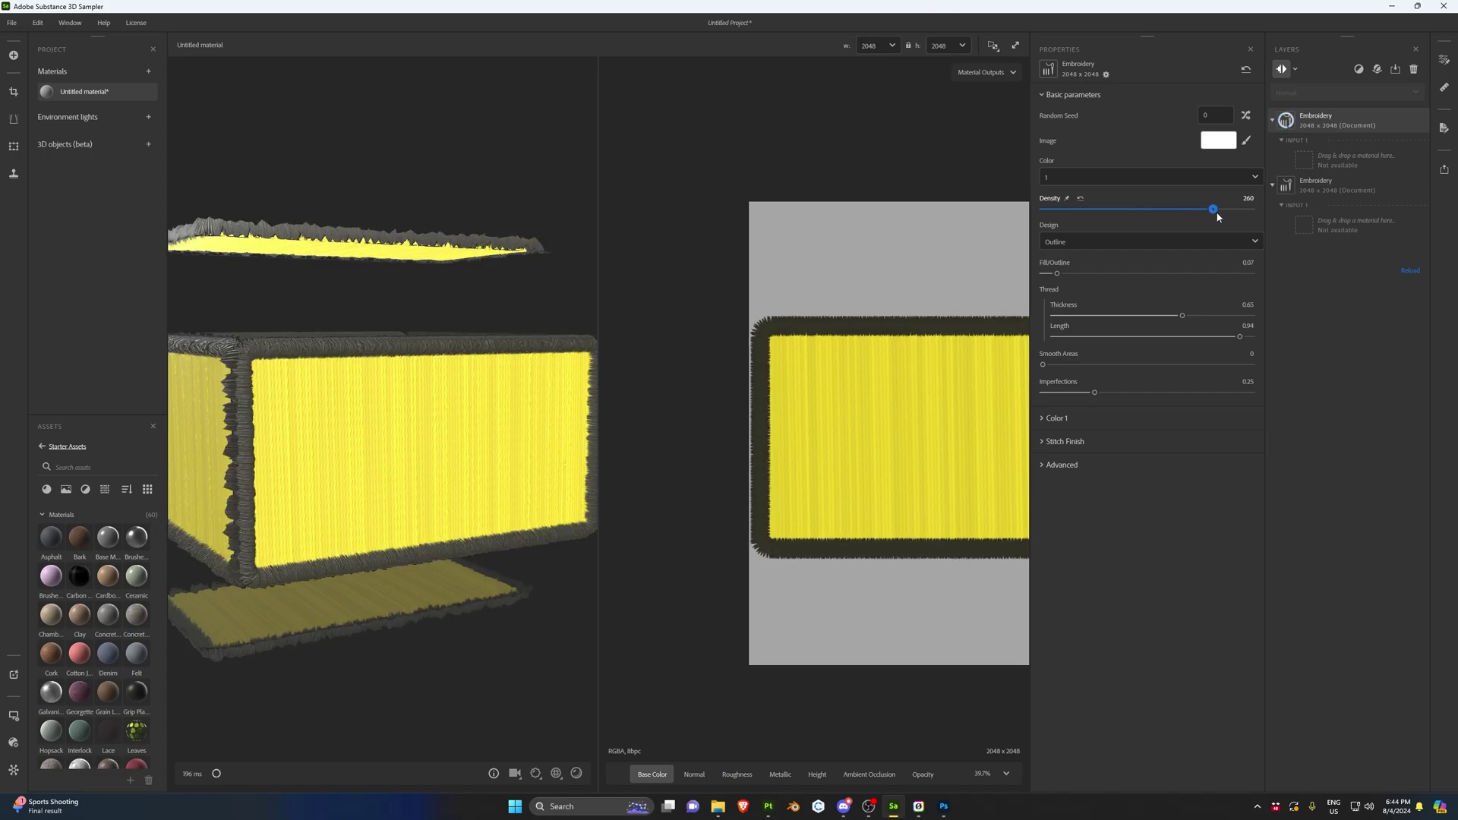
# Step: Raise the yellow fill layer's stitch density to 225
pyautogui.click(1351, 185)
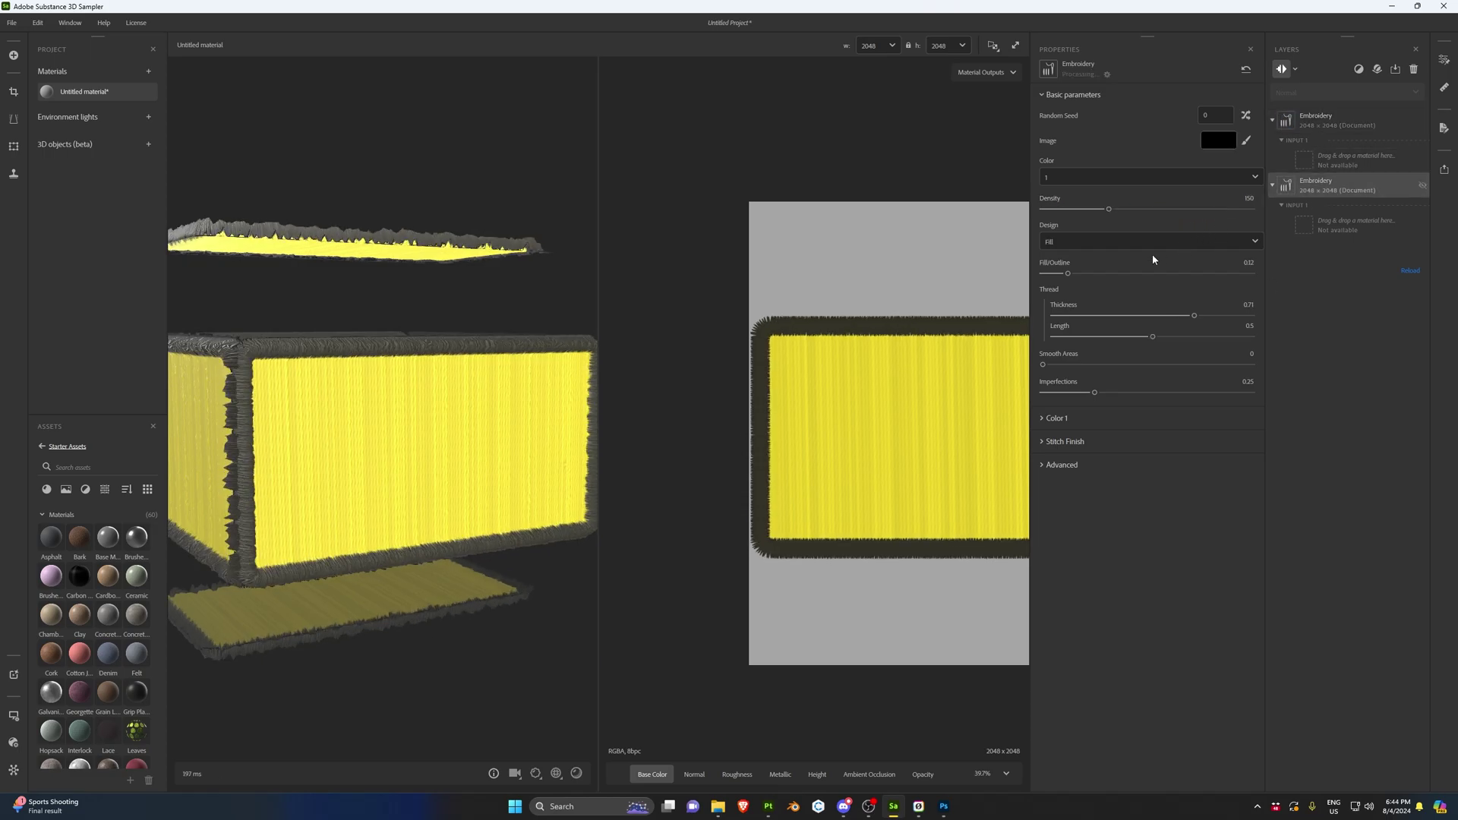
pyautogui.click(1065, 418)
pyautogui.click(1064, 417)
pyautogui.moveTo(1110, 210); pyautogui.dragTo(1182, 210)
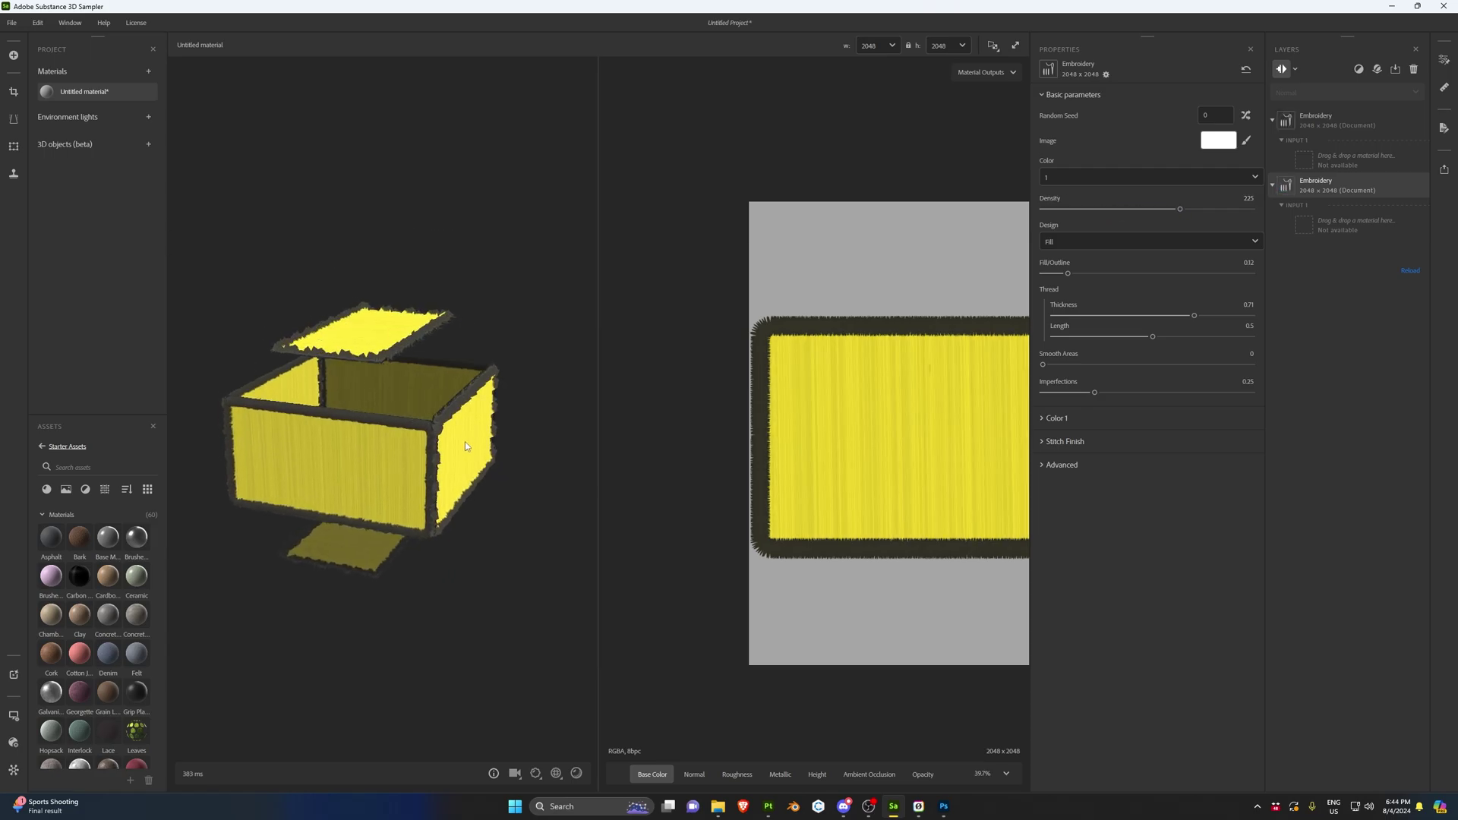
pyautogui.scroll(5, 467, 455)
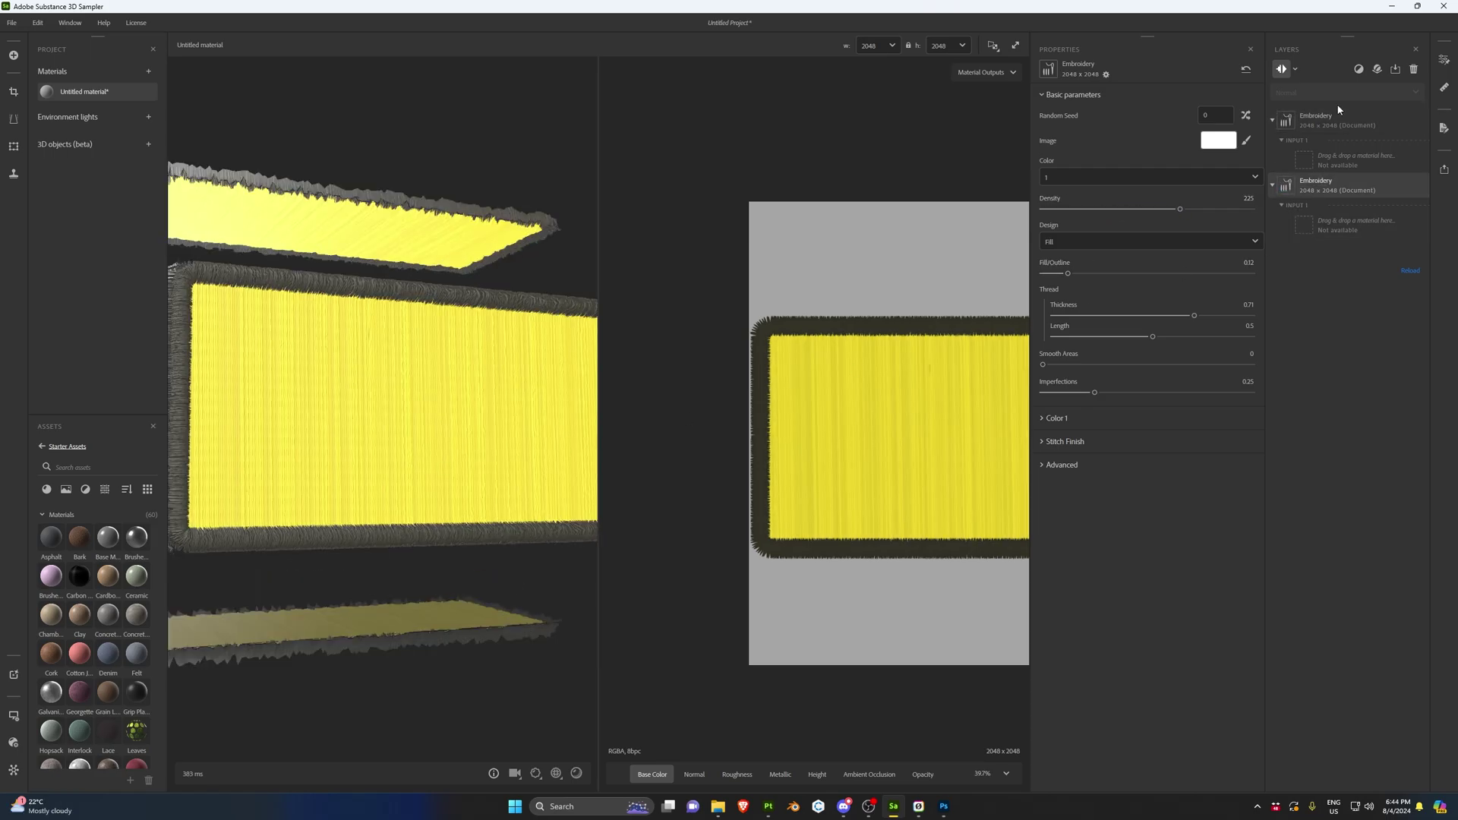
# Step: Add an Embroidery filter layer using the patch_ITS_logo daisy image as its input
pyautogui.click(1376, 69)
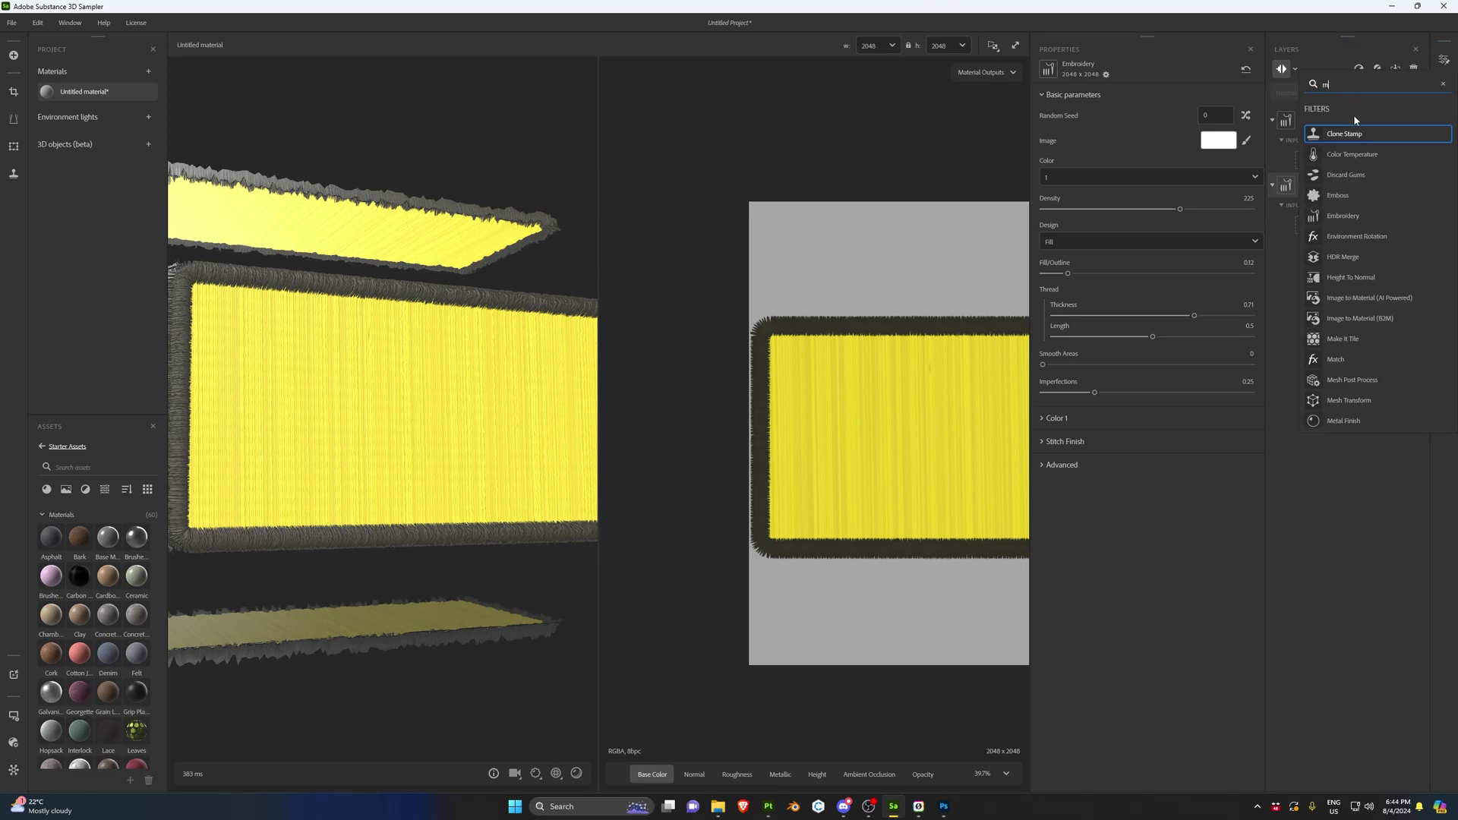
pyautogui.write('em')
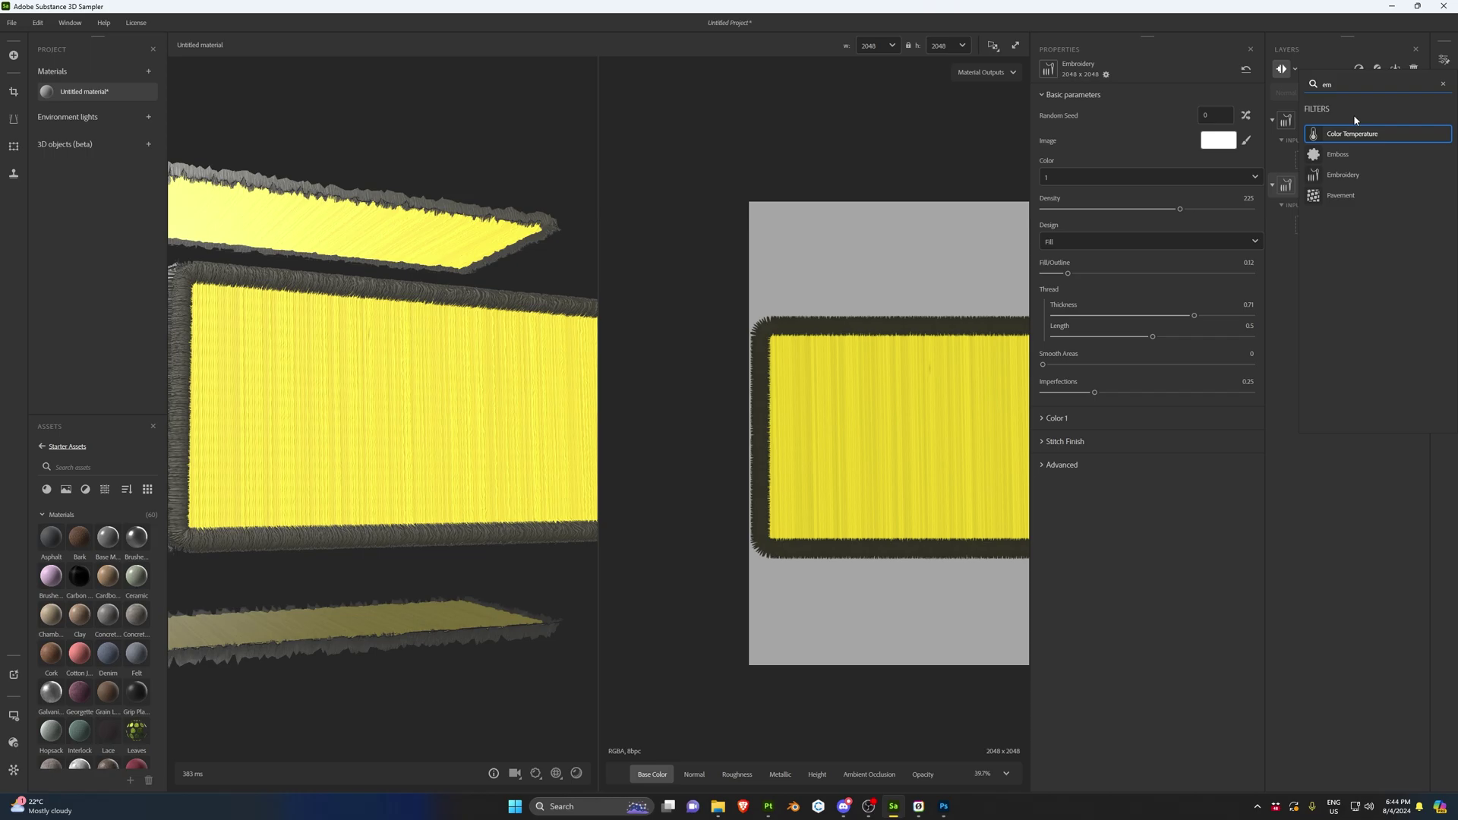
pyautogui.write('br')
pyautogui.click(1341, 134)
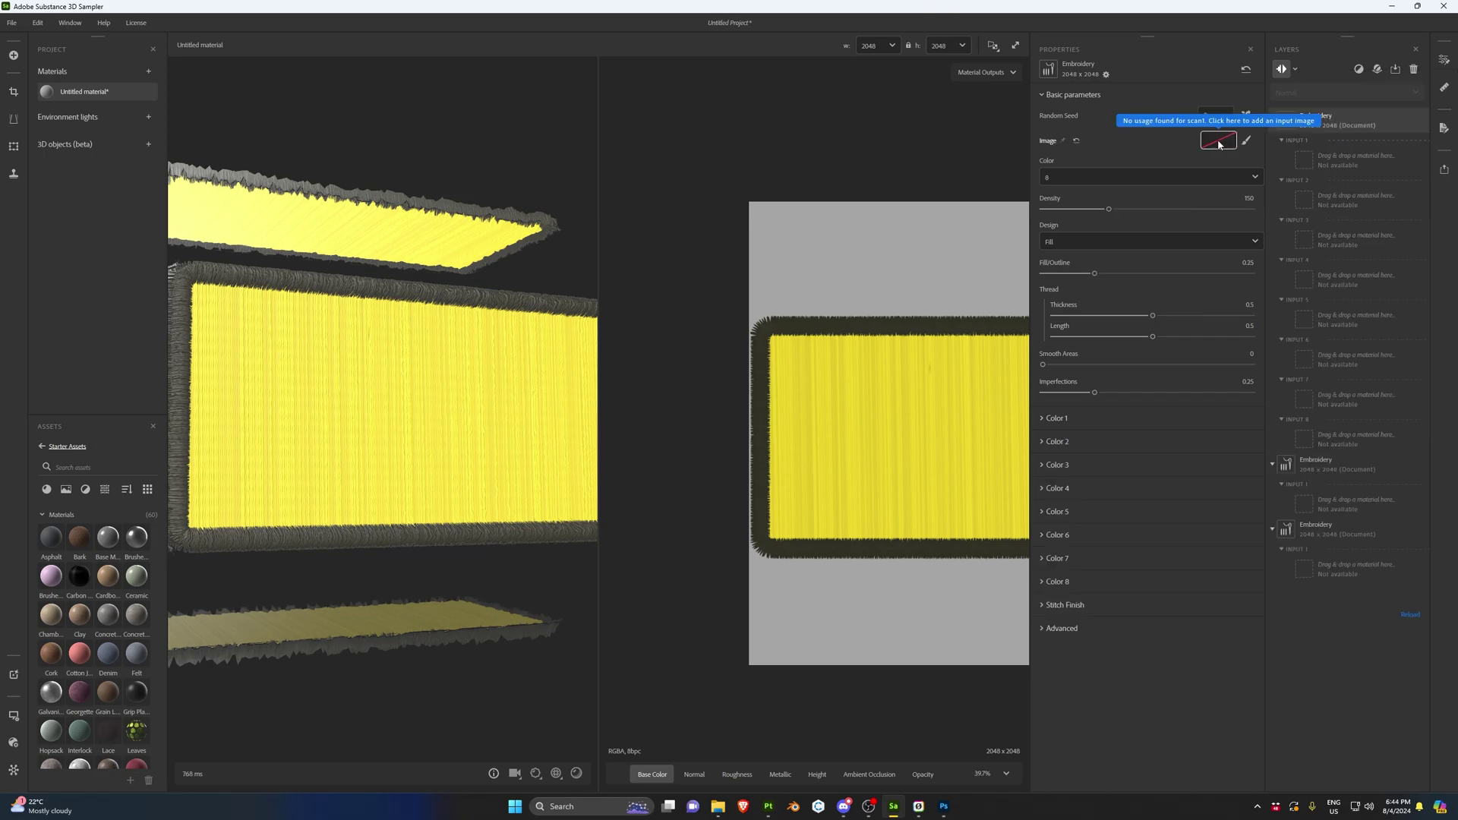
pyautogui.click(1218, 142)
pyautogui.click(1091, 268)
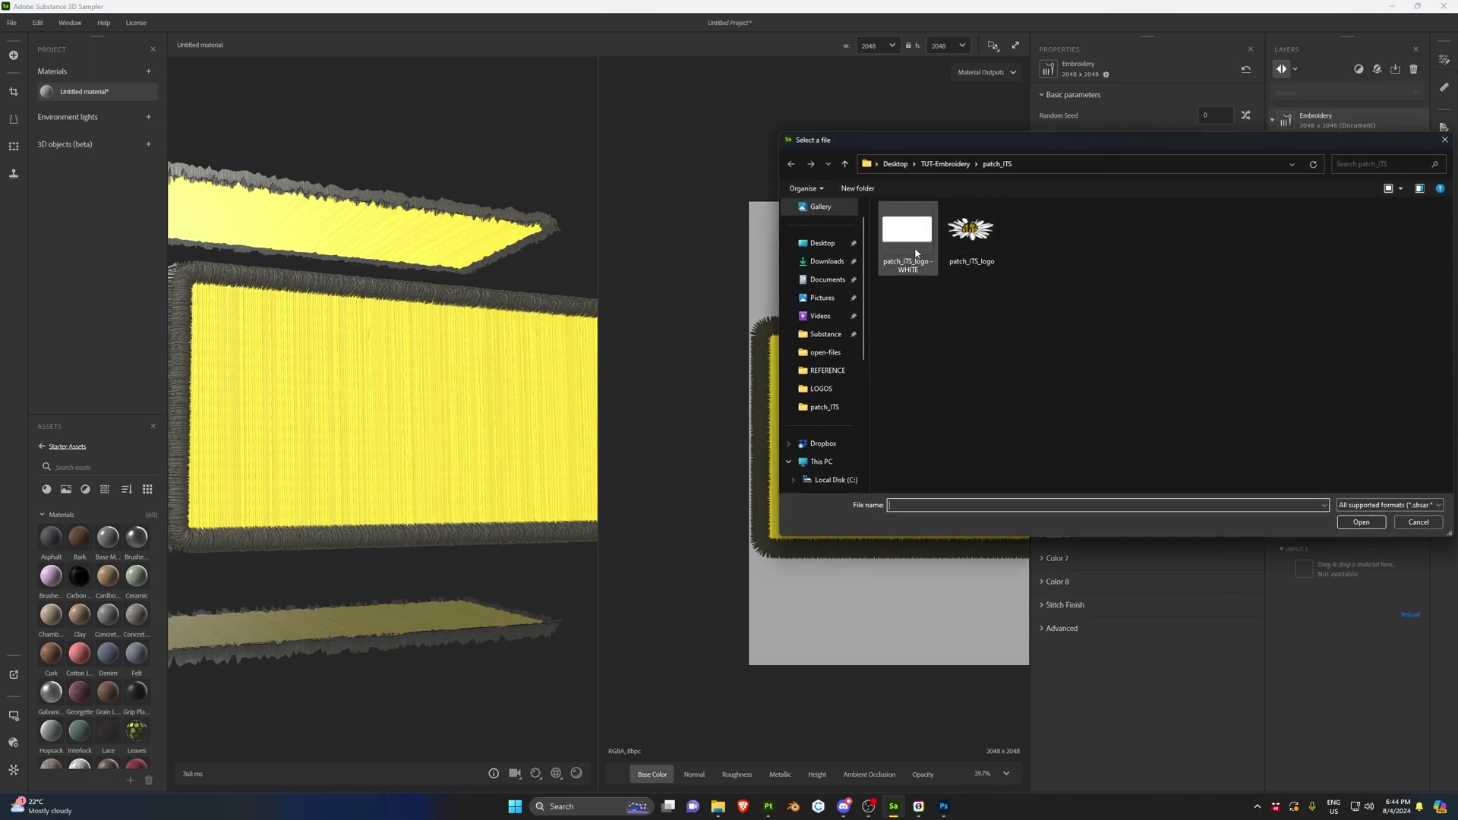
pyautogui.click(1359, 522)
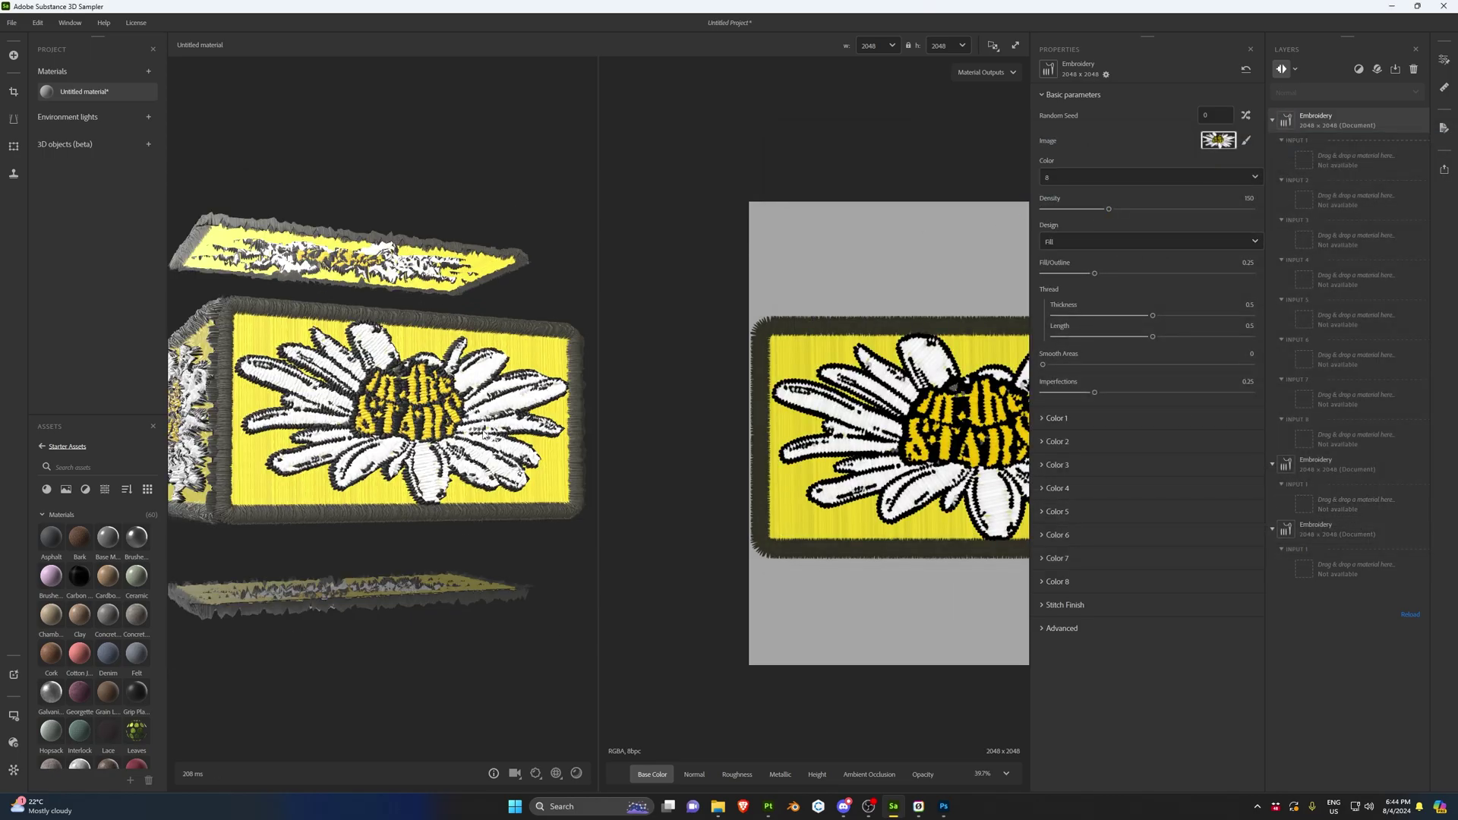
# Step: Reduce the embroidery to 3 colours and raise the stitch density
pyautogui.click(1086, 177)
pyautogui.click(1078, 231)
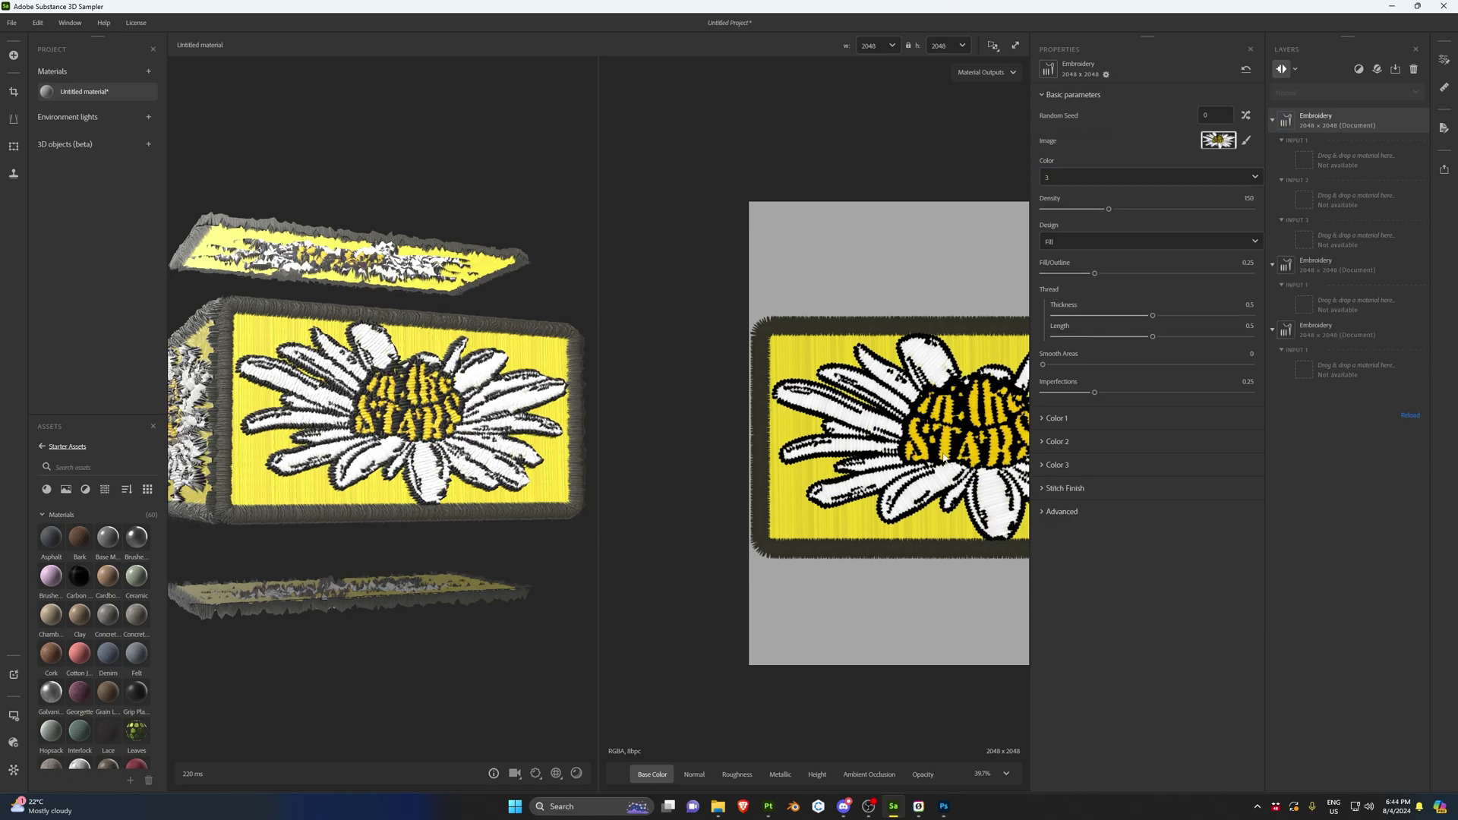
pyautogui.moveTo(1106, 210); pyautogui.dragTo(1251, 211)
# Step: Set stitch density to 300, keep Fill mode, and set Fill/Outline to 0.76
pyautogui.click(1100, 241)
pyautogui.click(1099, 241)
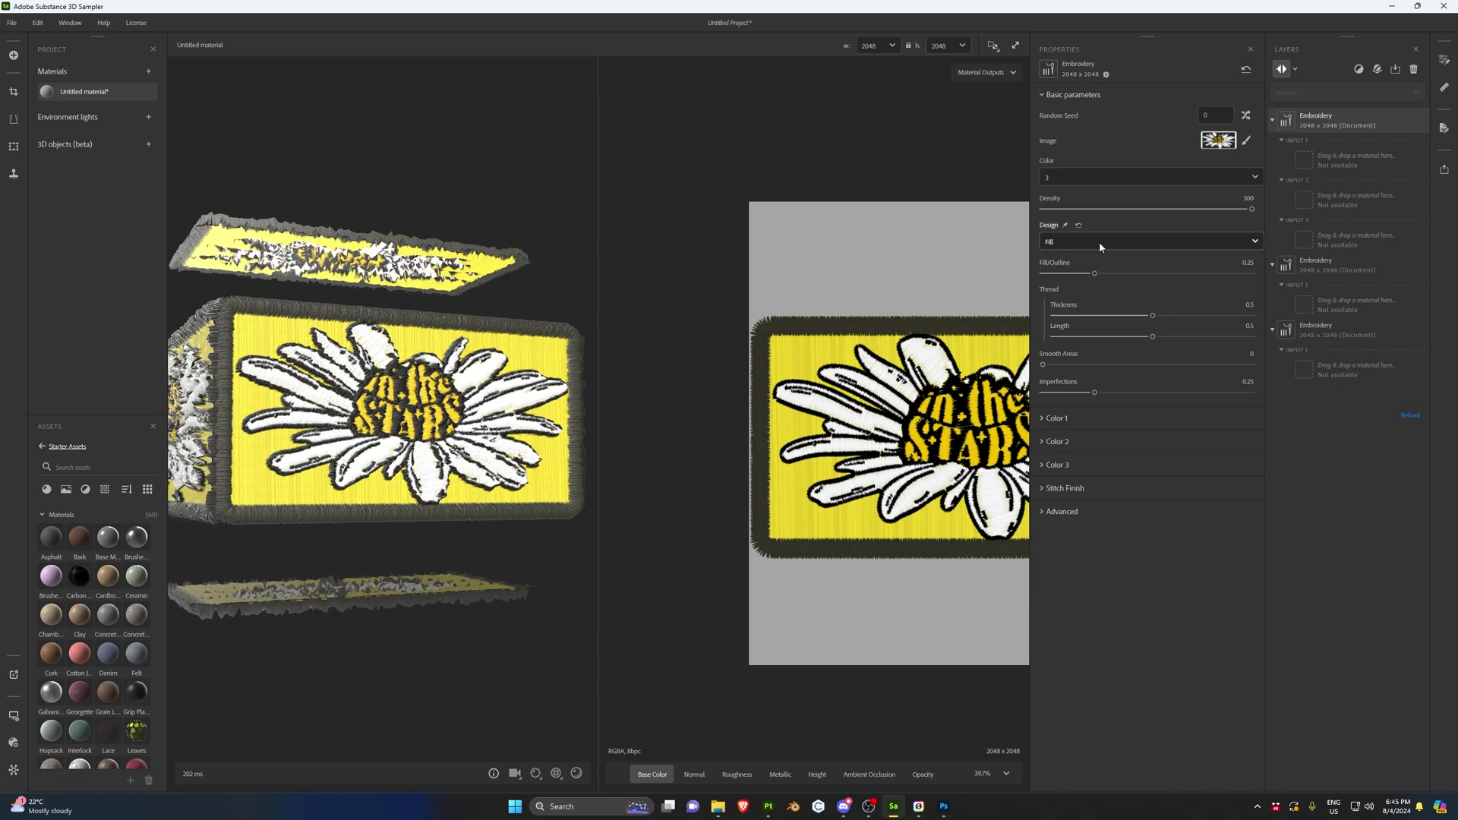
pyautogui.moveTo(1094, 274); pyautogui.dragTo(1201, 274)
pyautogui.scroll(5, 418, 438)
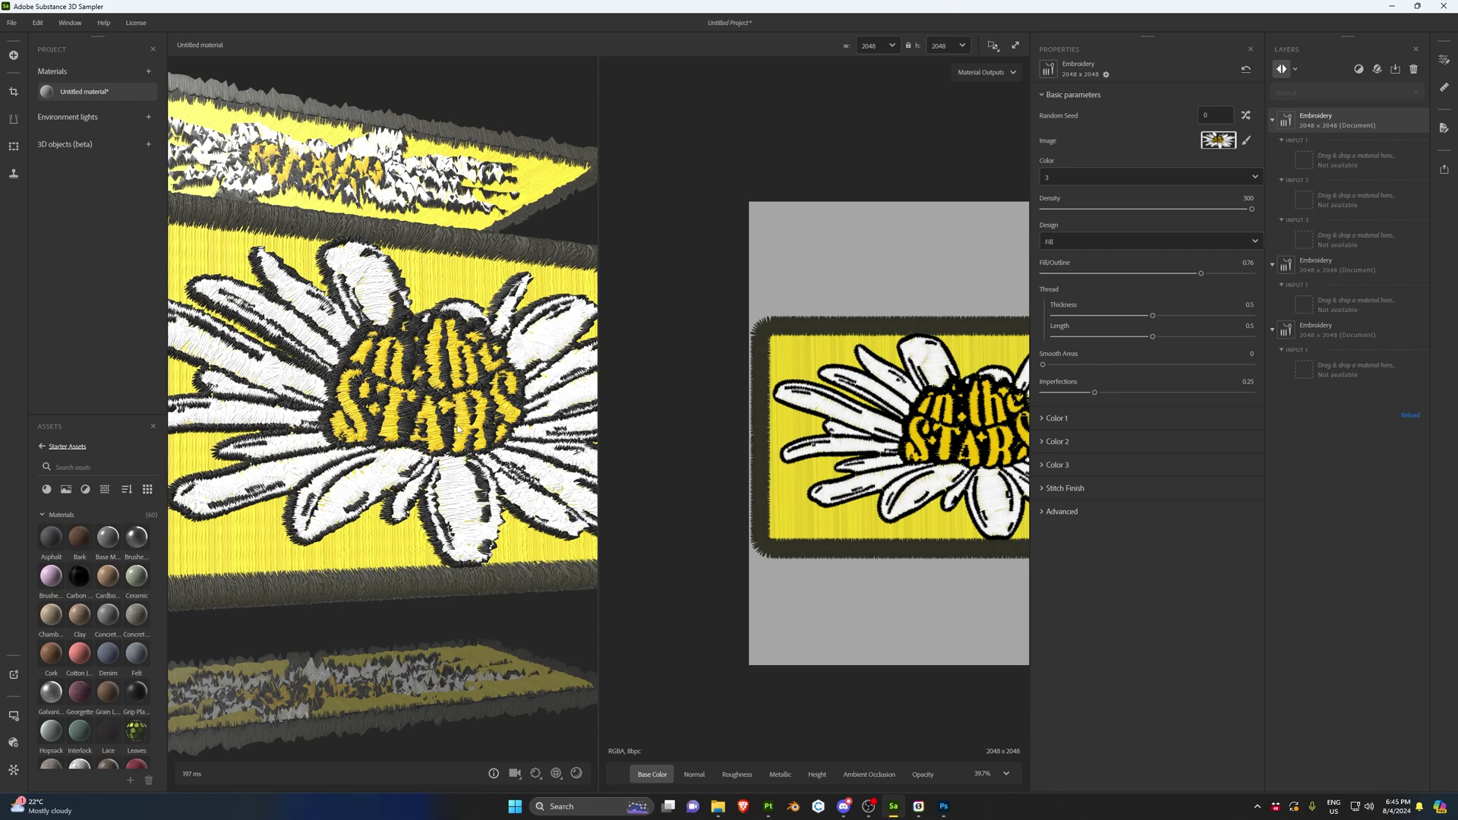
pyautogui.scroll(-2, 419, 438)
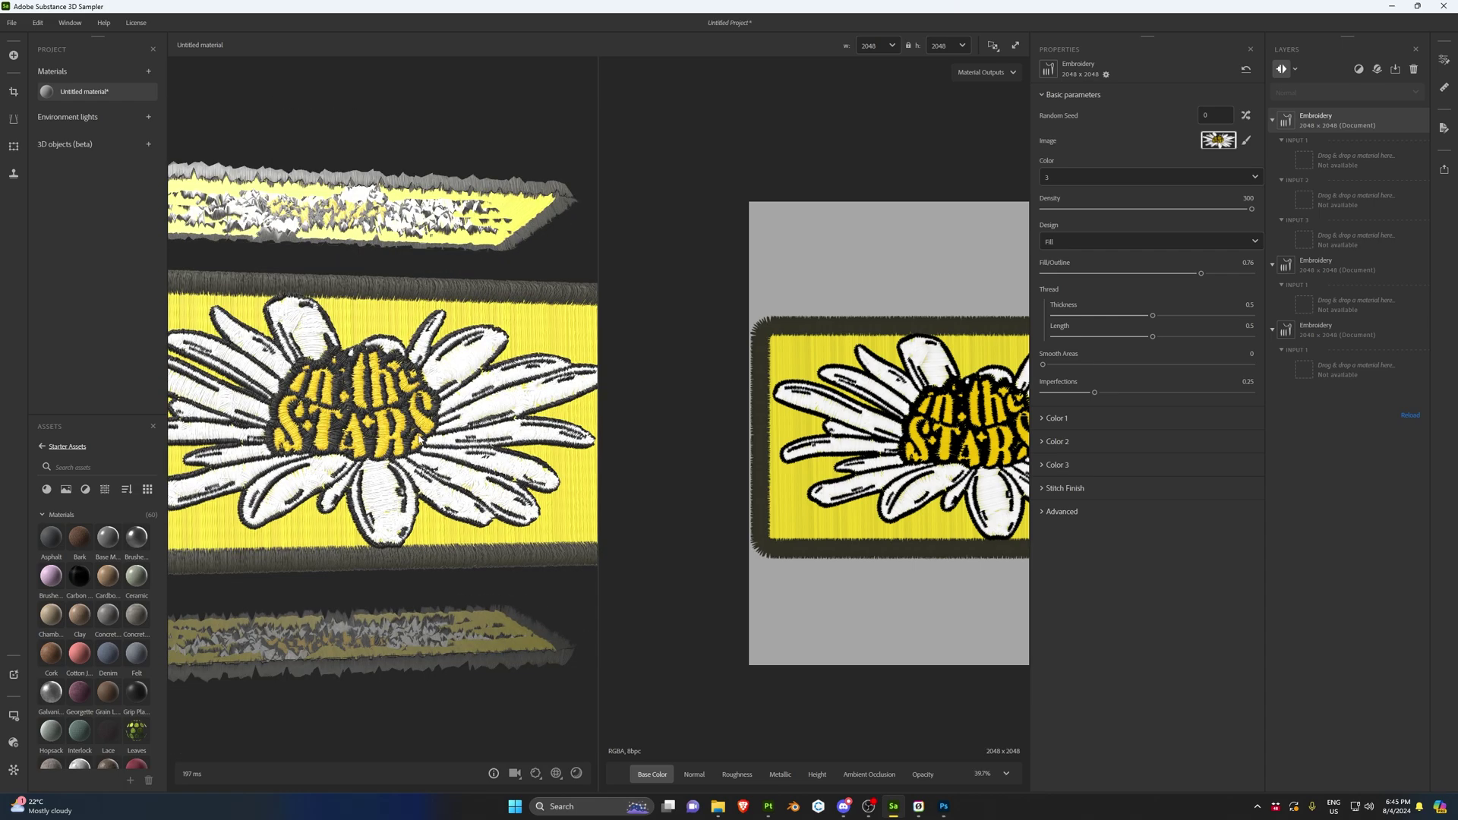
pyautogui.scroll(-2, 418, 438)
# Step: Shorten the thread length to 0.33 and thicken the thread to 0.56
pyautogui.moveTo(1152, 337); pyautogui.dragTo(1110, 341)
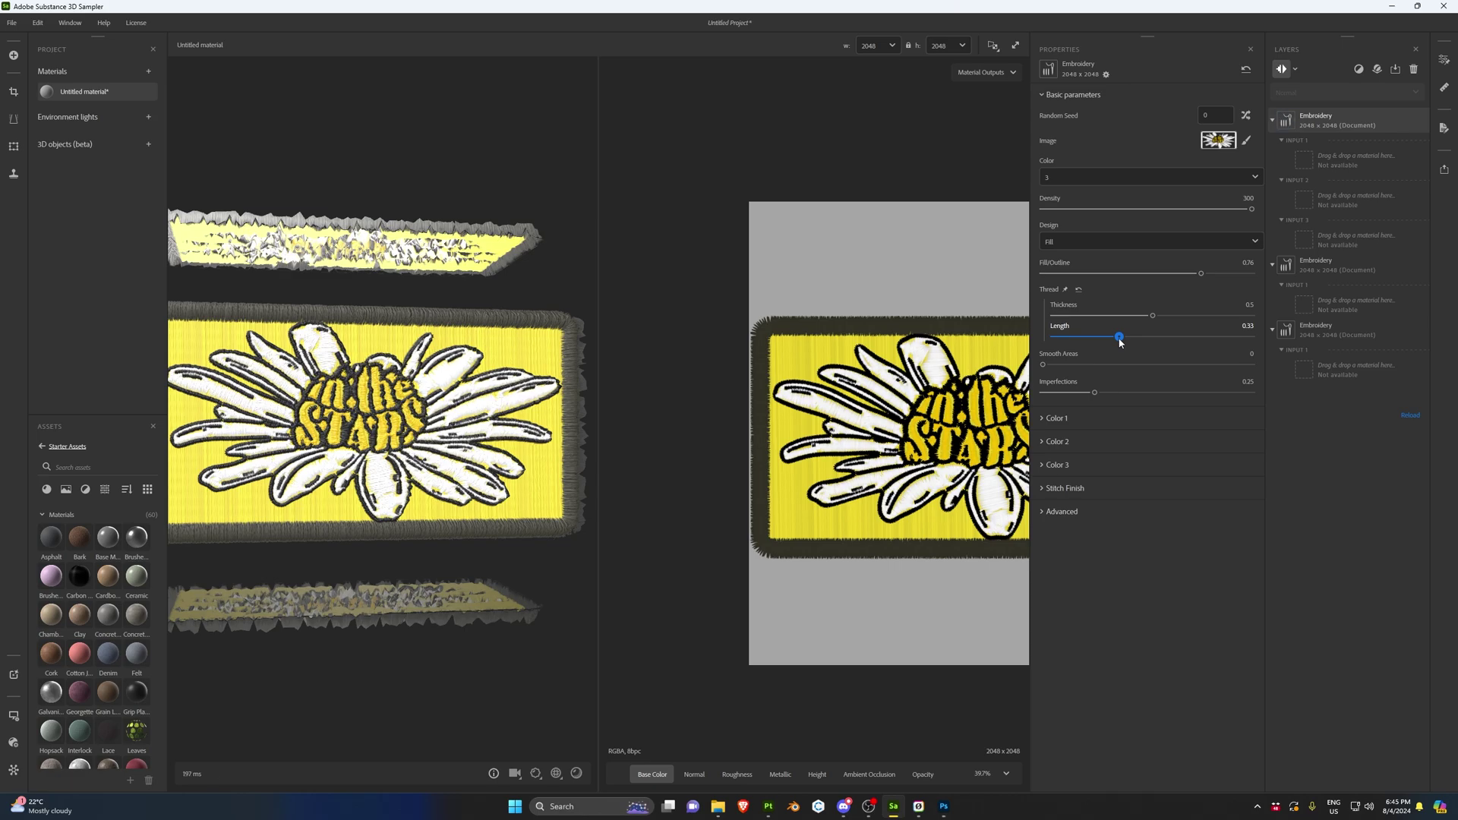
pyautogui.click(1120, 315)
pyautogui.moveTo(1123, 324); pyautogui.dragTo(1167, 323)
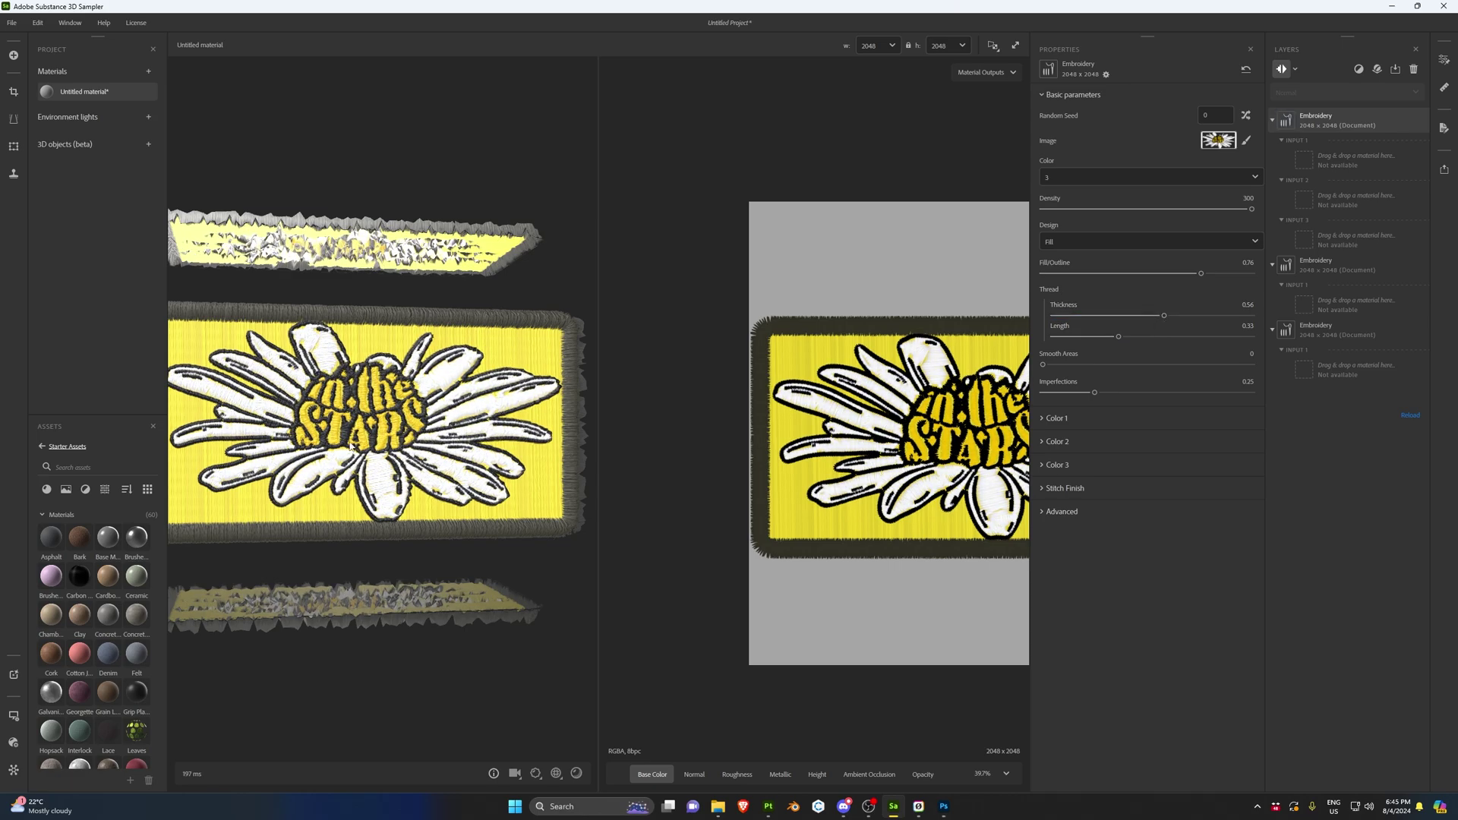
pyautogui.scroll(-4, 523, 425)
pyautogui.moveTo(535, 425); pyautogui.dragTo(433, 448)
pyautogui.scroll(5, 474, 453)
# Step: On the outline Embroidery layer, set thread length to 0.61 and thickness to 0.59
pyautogui.click(1064, 512)
pyautogui.click(1065, 512)
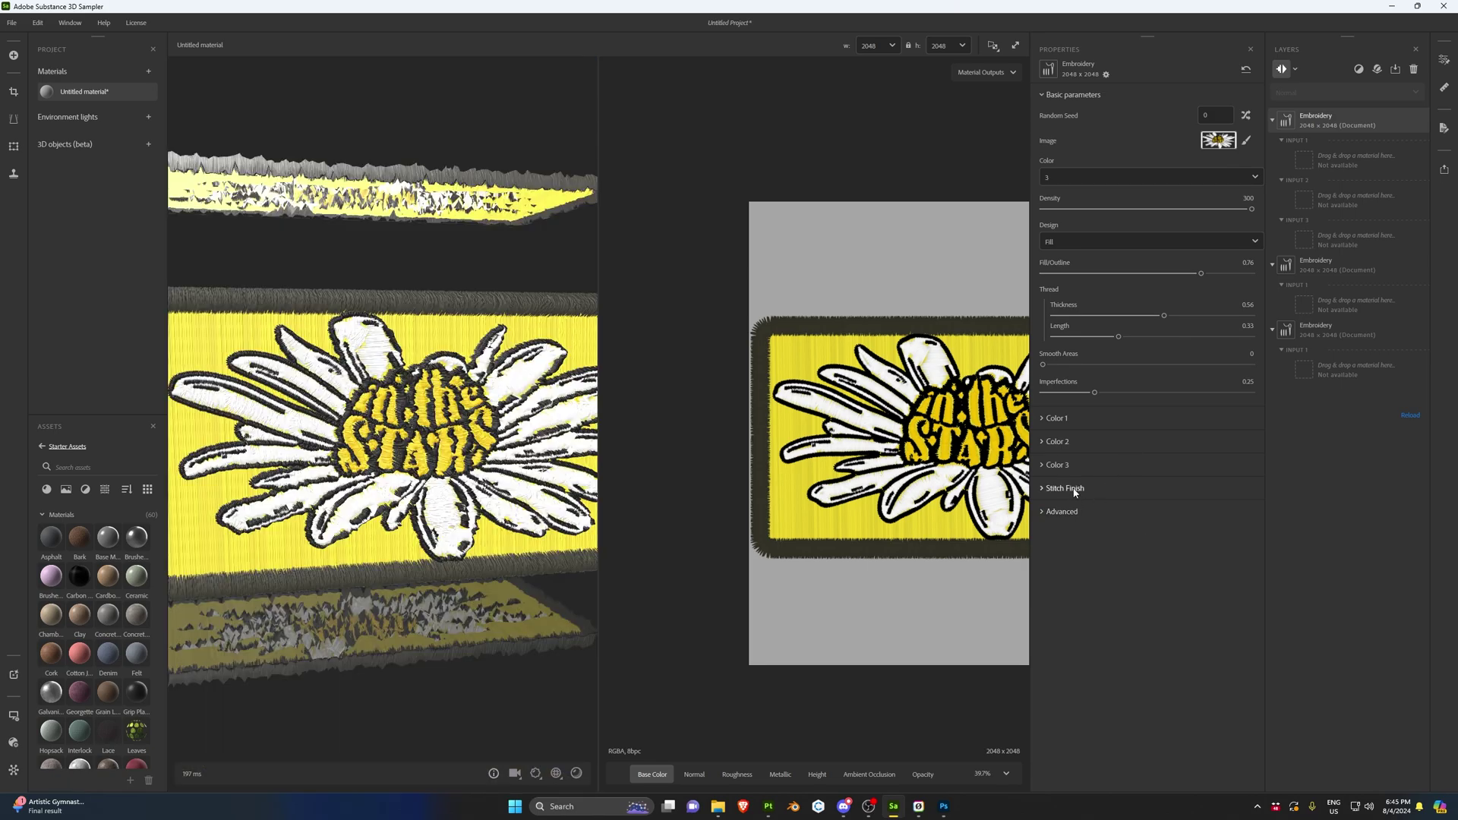
pyautogui.click(1076, 489)
pyautogui.click(1075, 490)
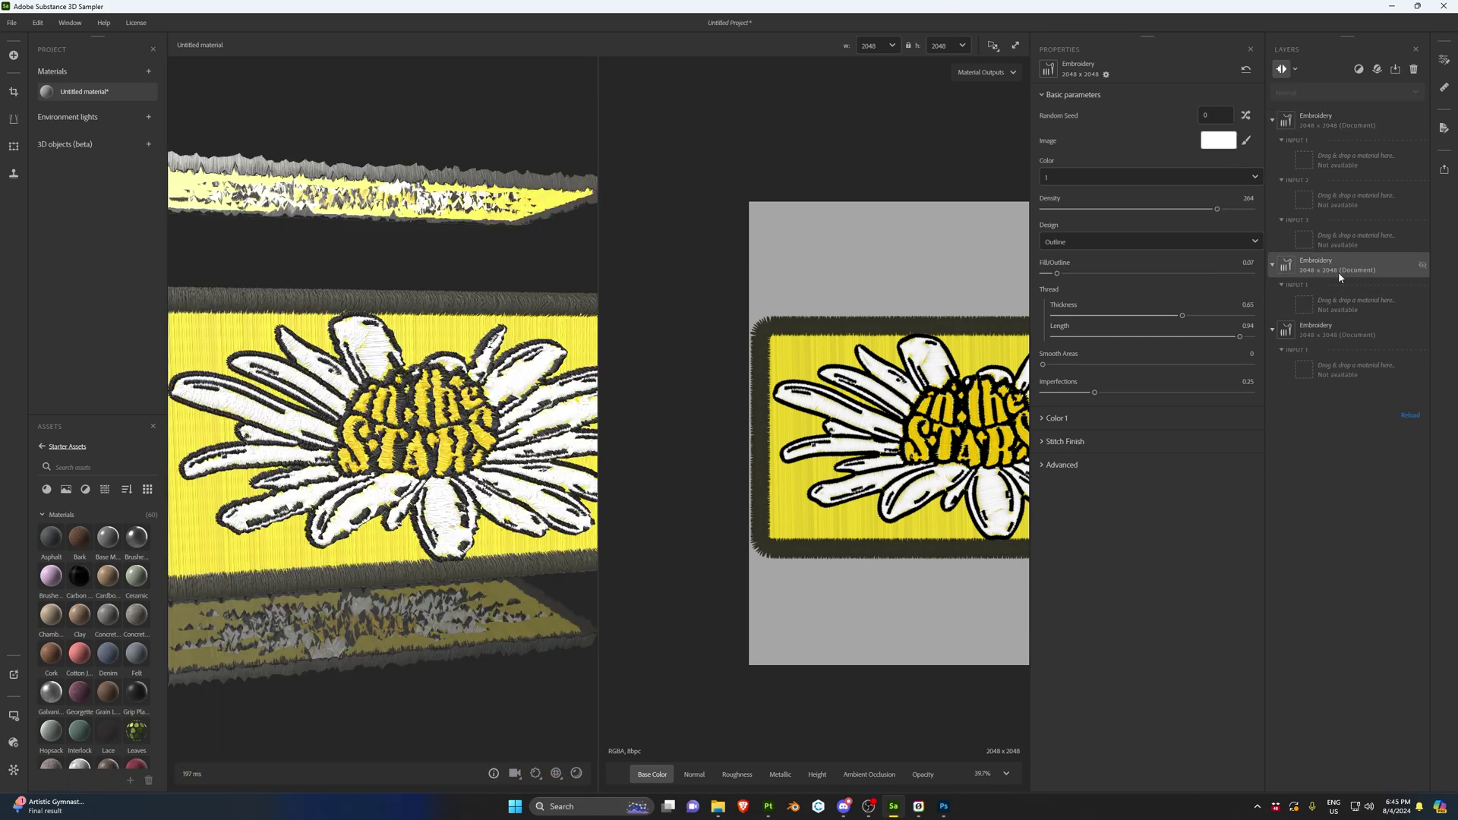
pyautogui.click(1224, 481)
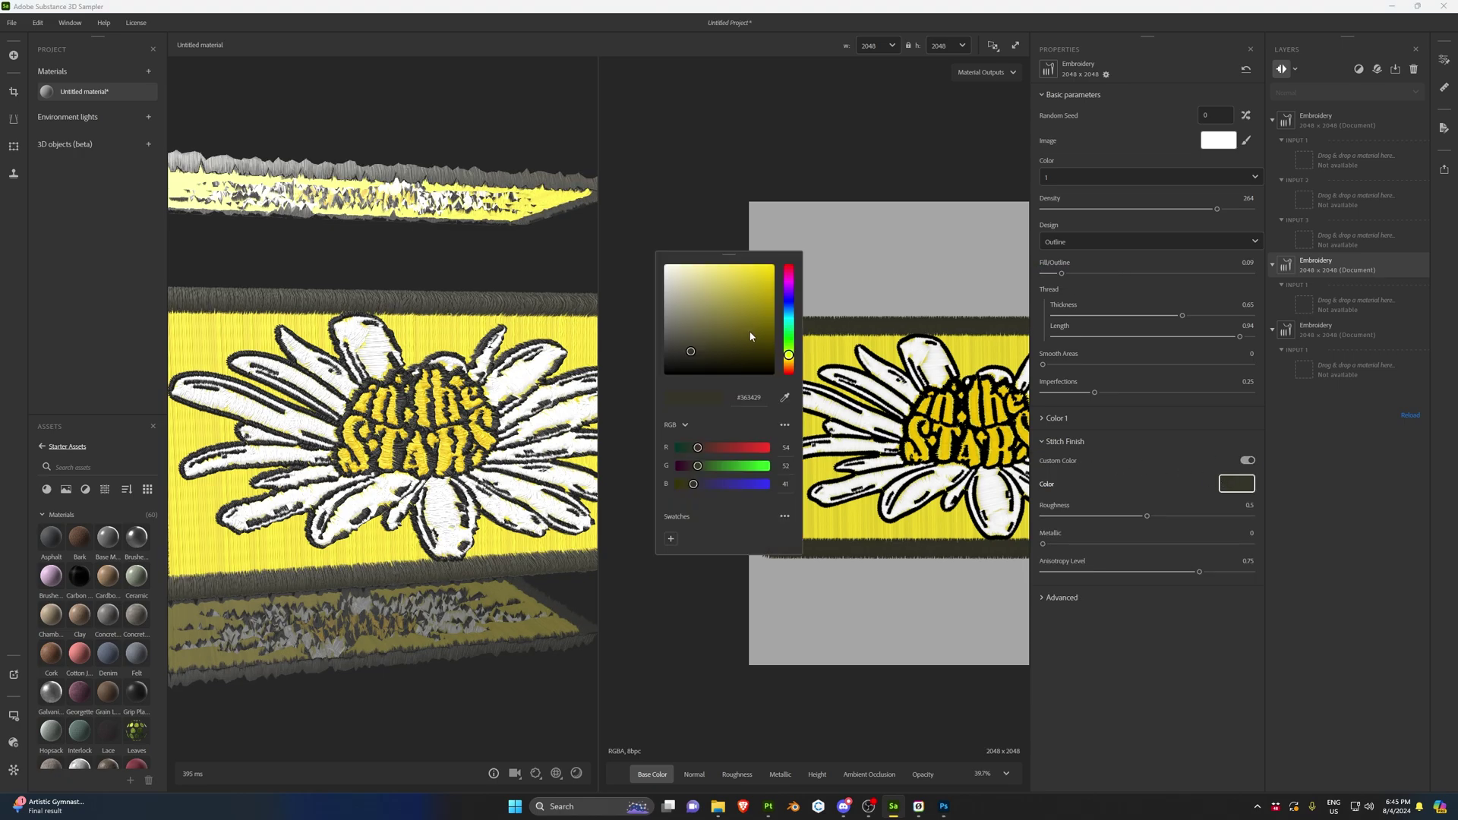
pyautogui.moveTo(1239, 336); pyautogui.dragTo(1174, 336)
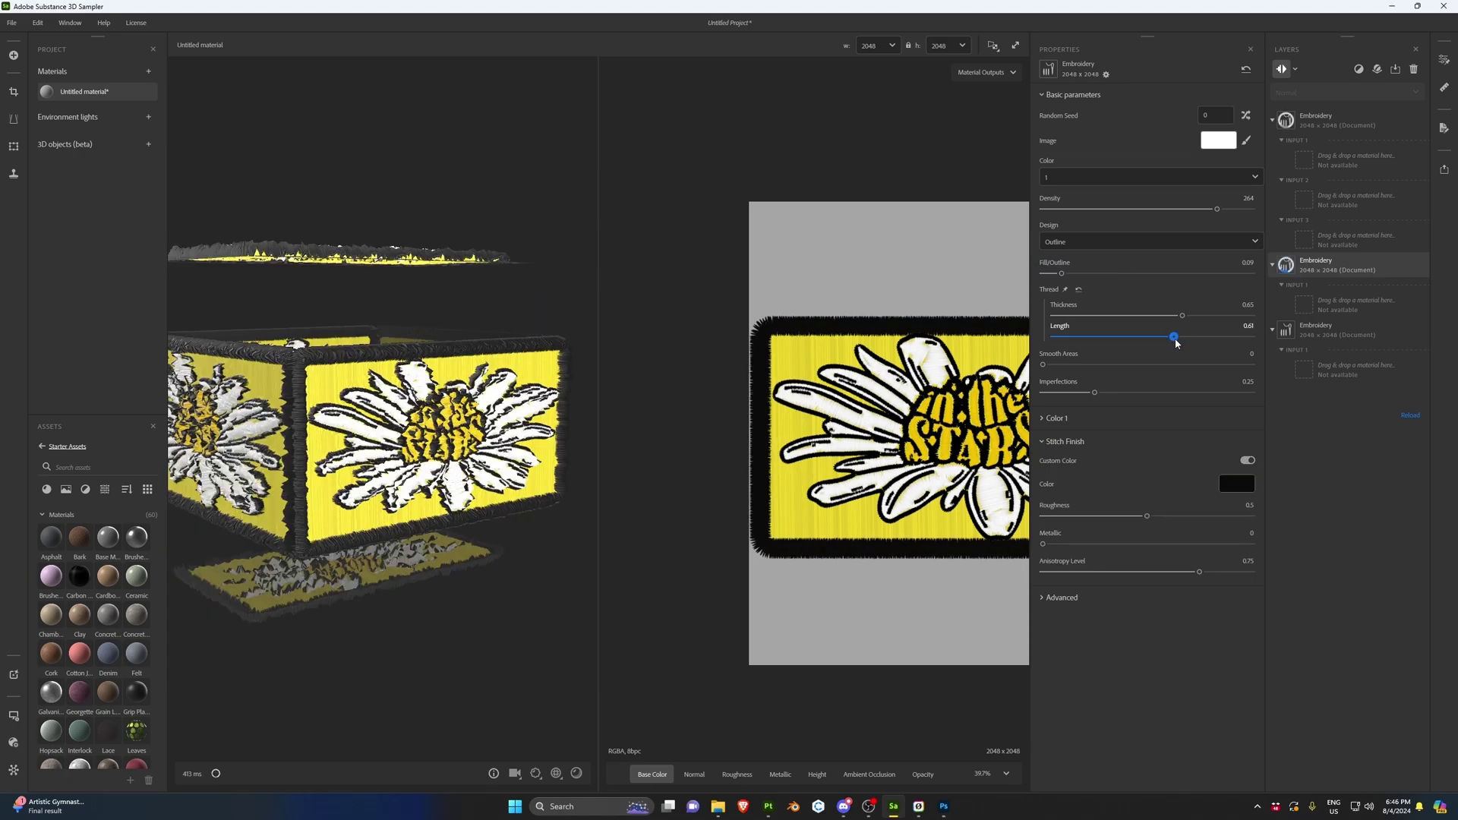
pyautogui.scroll(5, 386, 292)
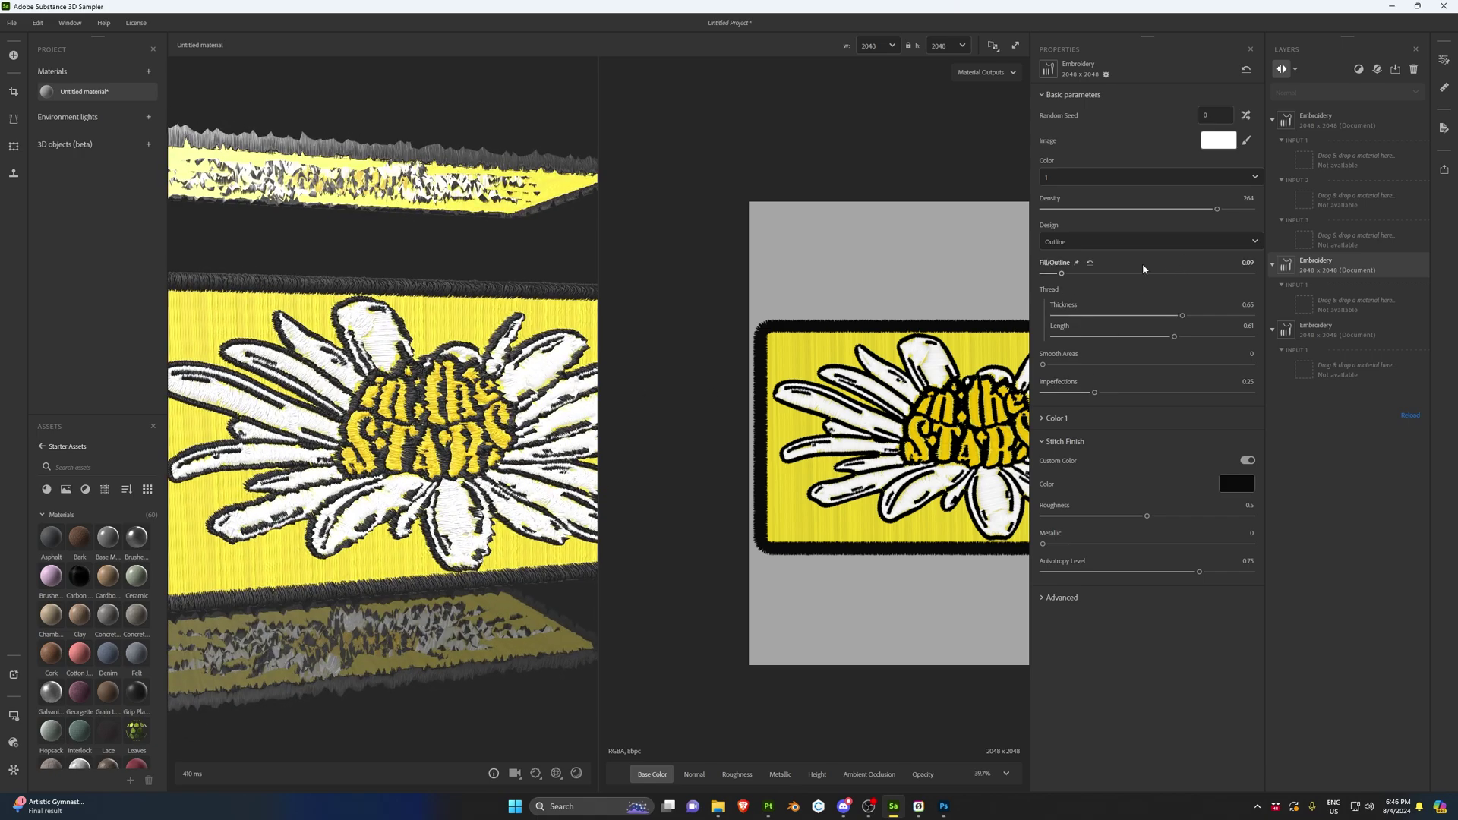
pyautogui.moveTo(1181, 315); pyautogui.dragTo(1170, 315)
# Step: Lower the preview displacement Height Scale to 0.01 to flatten the stitches
pyautogui.click(536, 773)
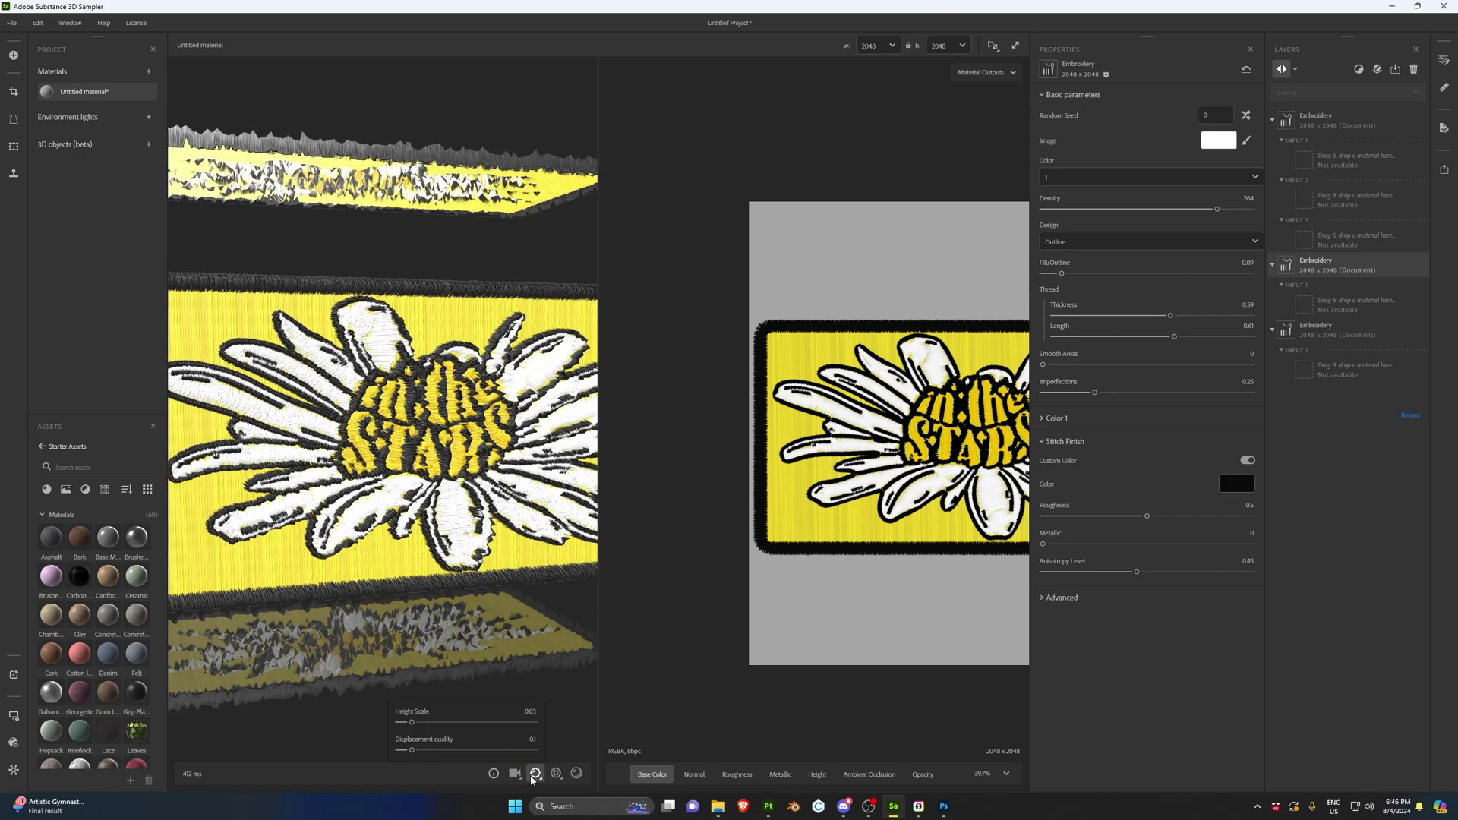
pyautogui.moveTo(411, 722); pyautogui.dragTo(402, 722)
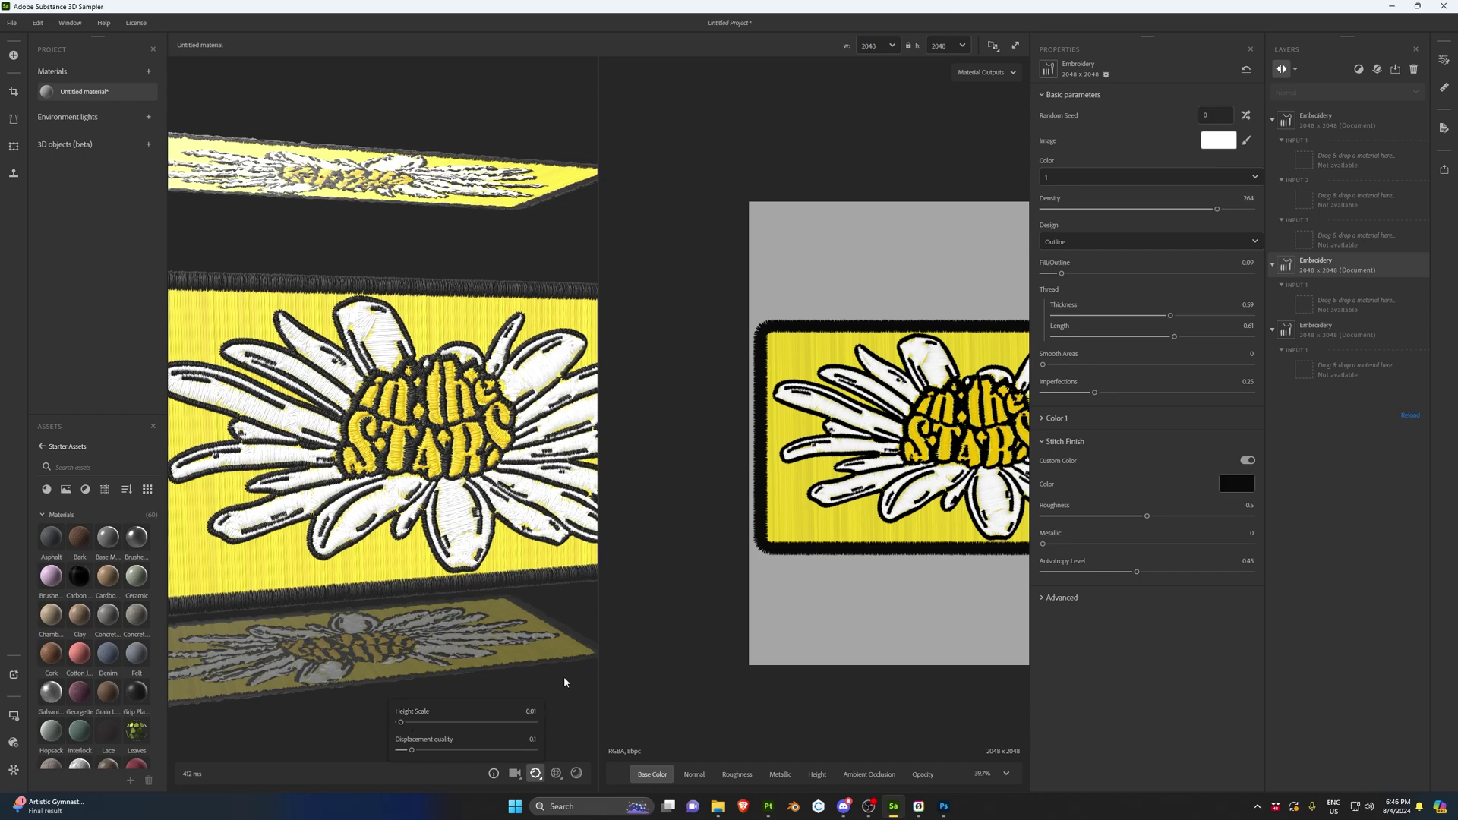
pyautogui.scroll(-3, 516, 577)
pyautogui.keyDown('alt'); pyautogui.moveTo(425, 531); pyautogui.dragTo(486, 506); pyautogui.keyUp('alt')
pyautogui.scroll(-3, 431, 497)
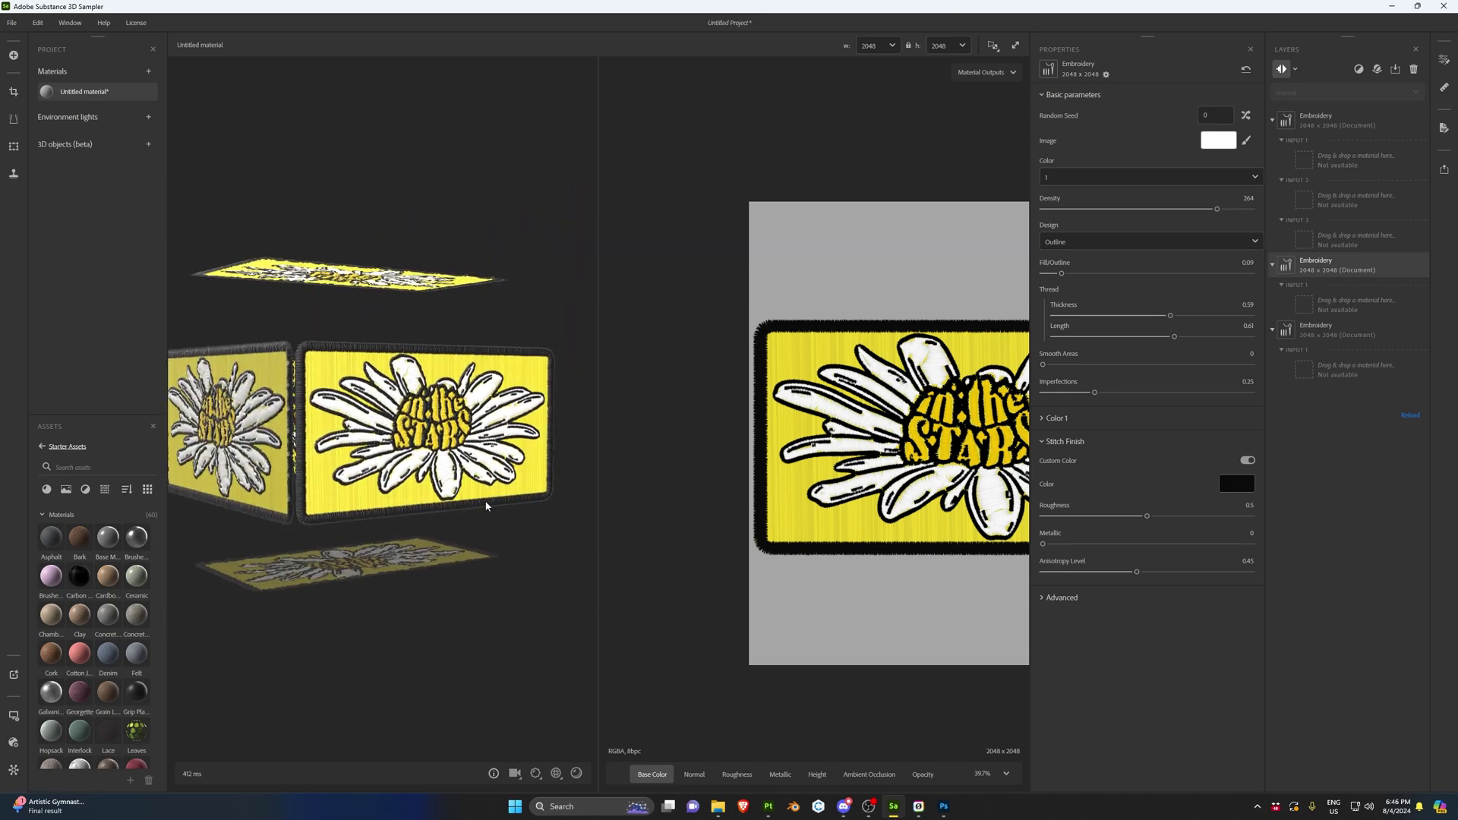
# Step: Save the project as In-The-Stars_Patch in the TUT-Embroidery folder
pyautogui.click(11, 22)
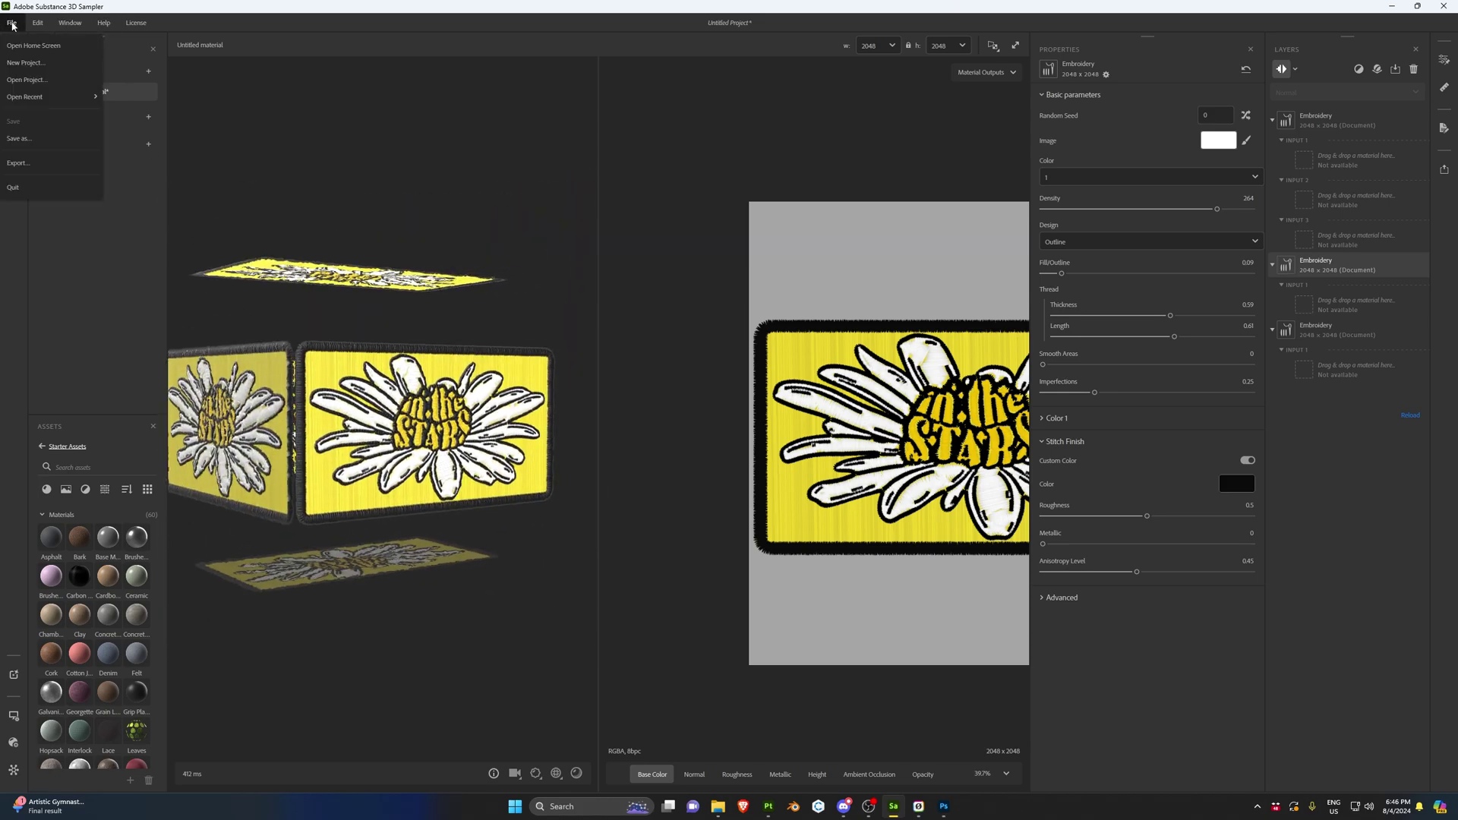
pyautogui.click(33, 140)
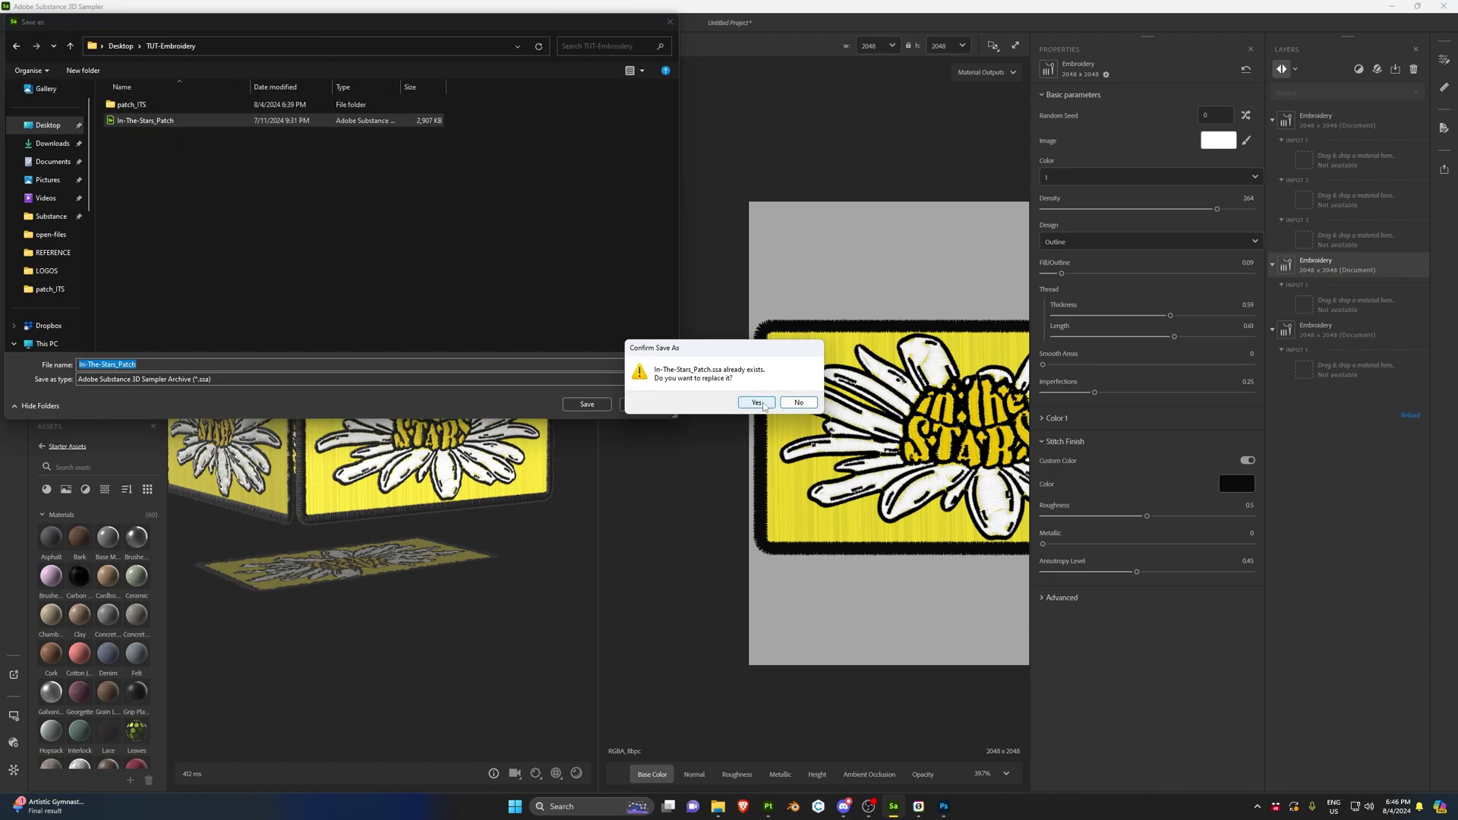
pyautogui.click(761, 402)
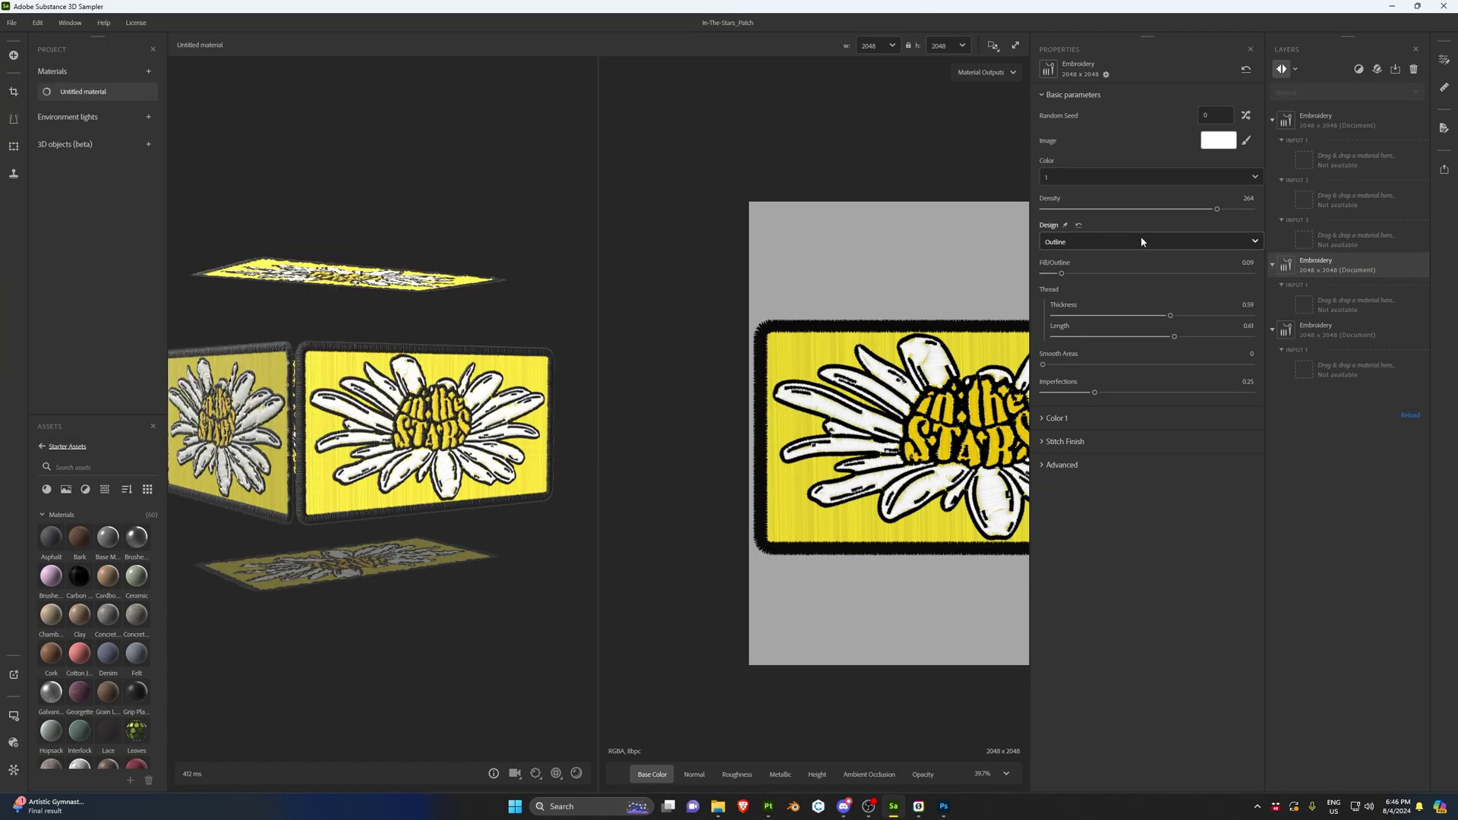
# Step: Send the embroidery material to Substance 3D Painter, checking its name in the metadata
pyautogui.click(1444, 170)
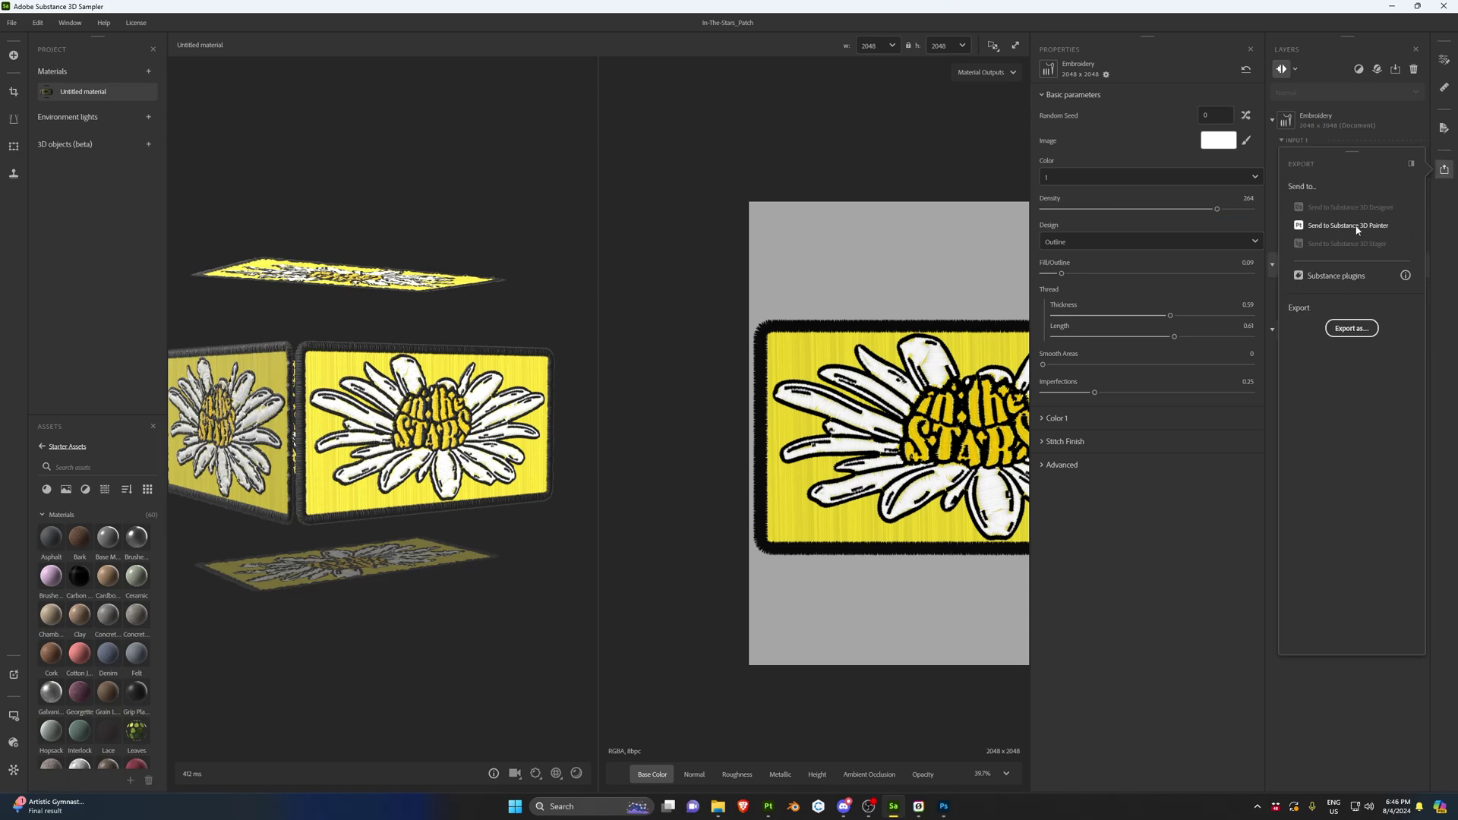
pyautogui.click(1347, 226)
pyautogui.click(772, 799)
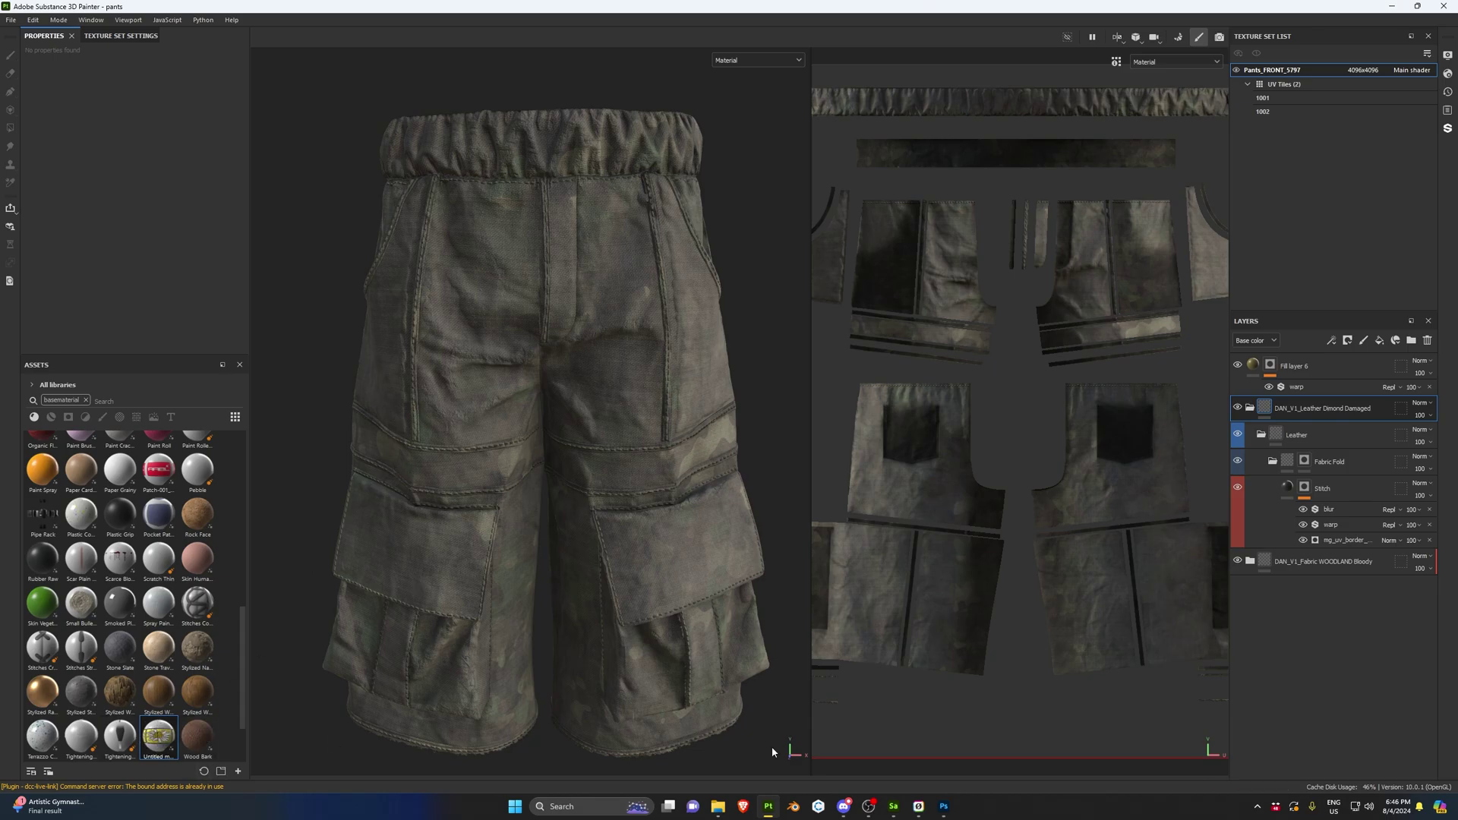
pyautogui.click(893, 807)
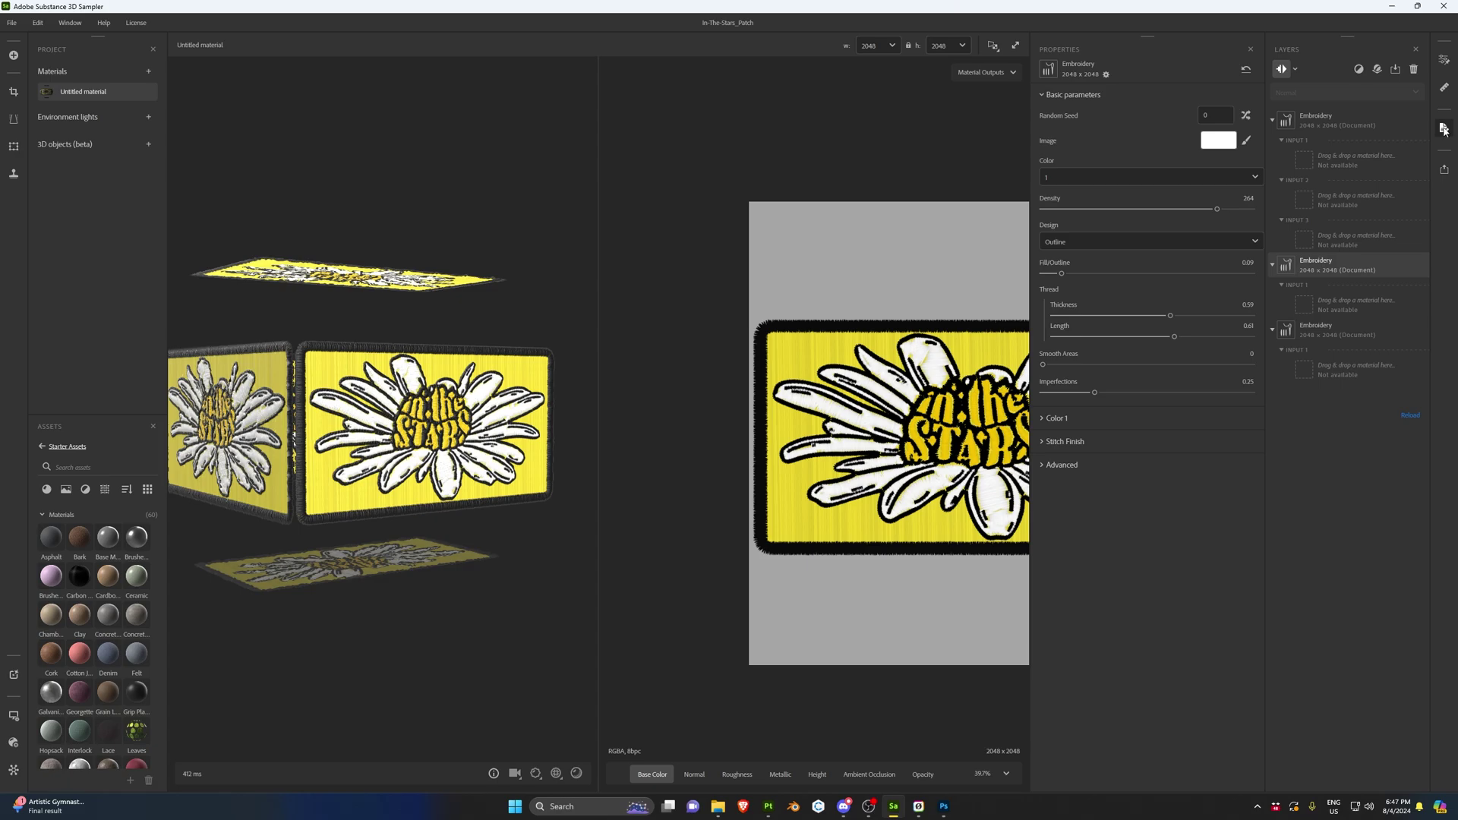
pyautogui.click(1444, 129)
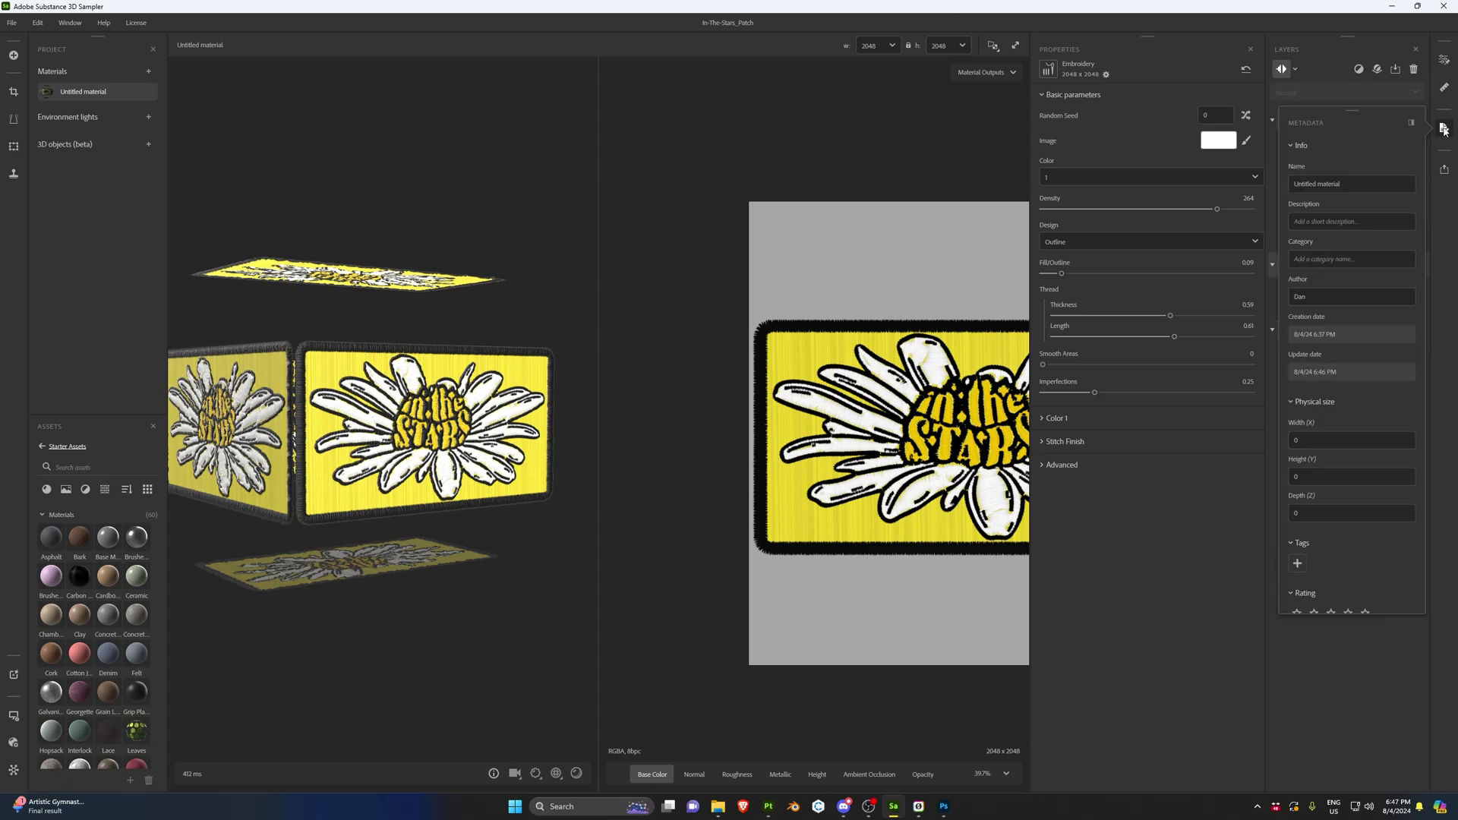
pyautogui.moveTo(1339, 185); pyautogui.dragTo(1293, 188)
pyautogui.click(1359, 189)
pyautogui.click(768, 806)
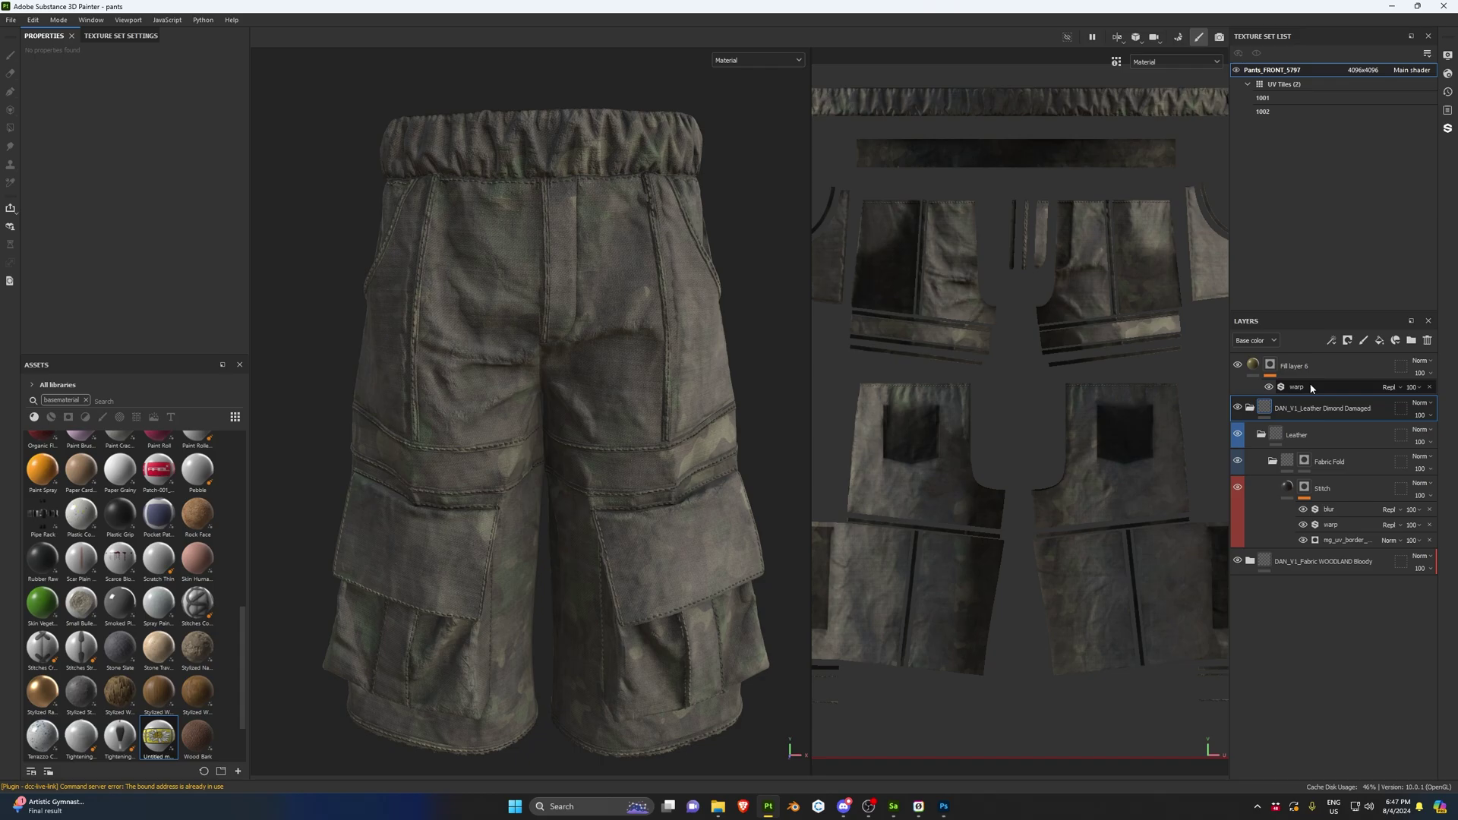
# Step: Add a new paint layer and load the Sampler embroidery material as its paint material
pyautogui.click(1257, 408)
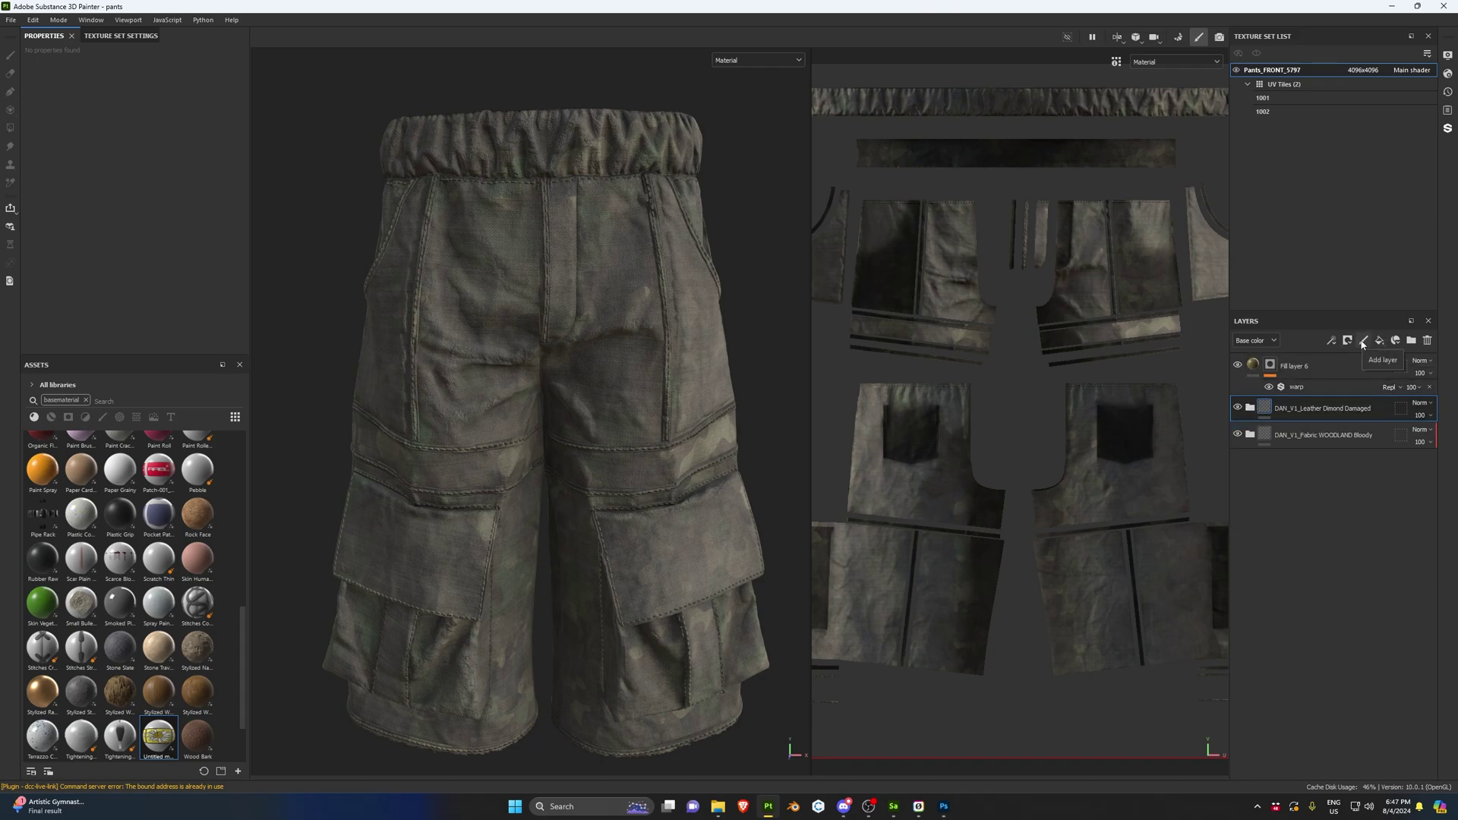
pyautogui.click(1362, 341)
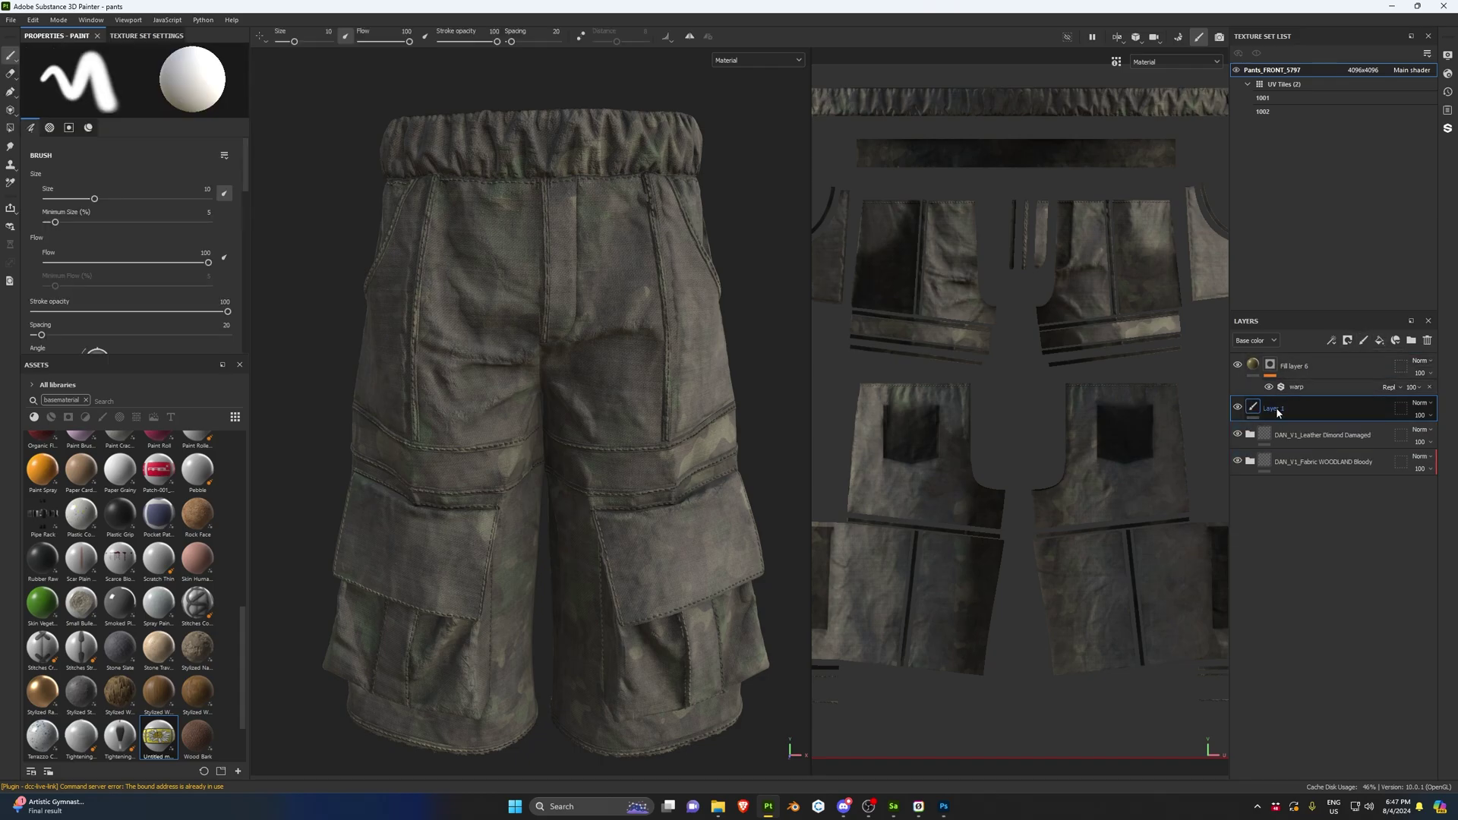
pyautogui.moveTo(157, 729); pyautogui.dragTo(192, 86)
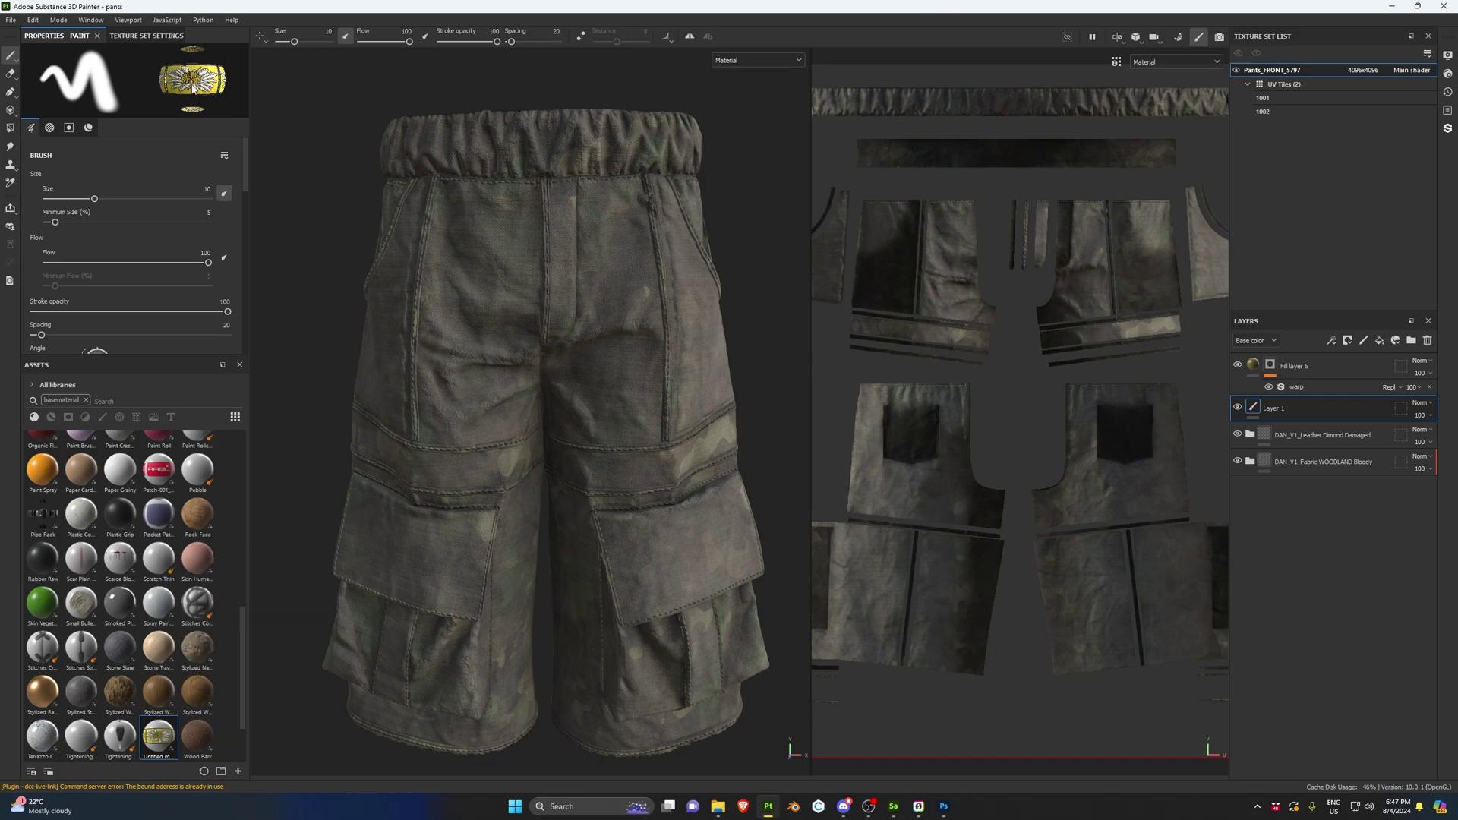
pyautogui.click(496, 307)
pyautogui.scroll(6, 486, 308)
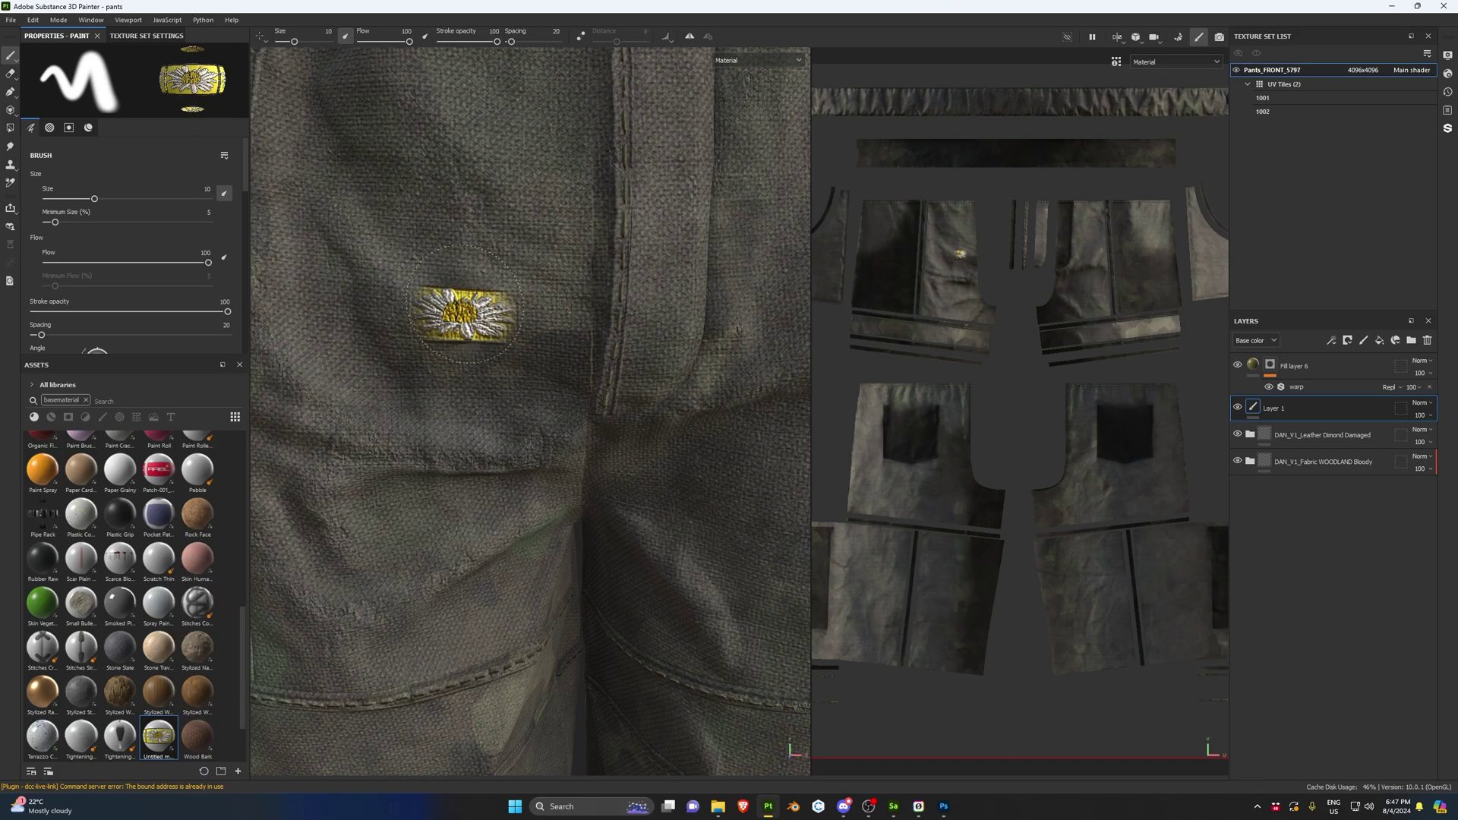
pyautogui.scroll(-6, 516, 353)
pyautogui.hotkey('ctrl', 'z')
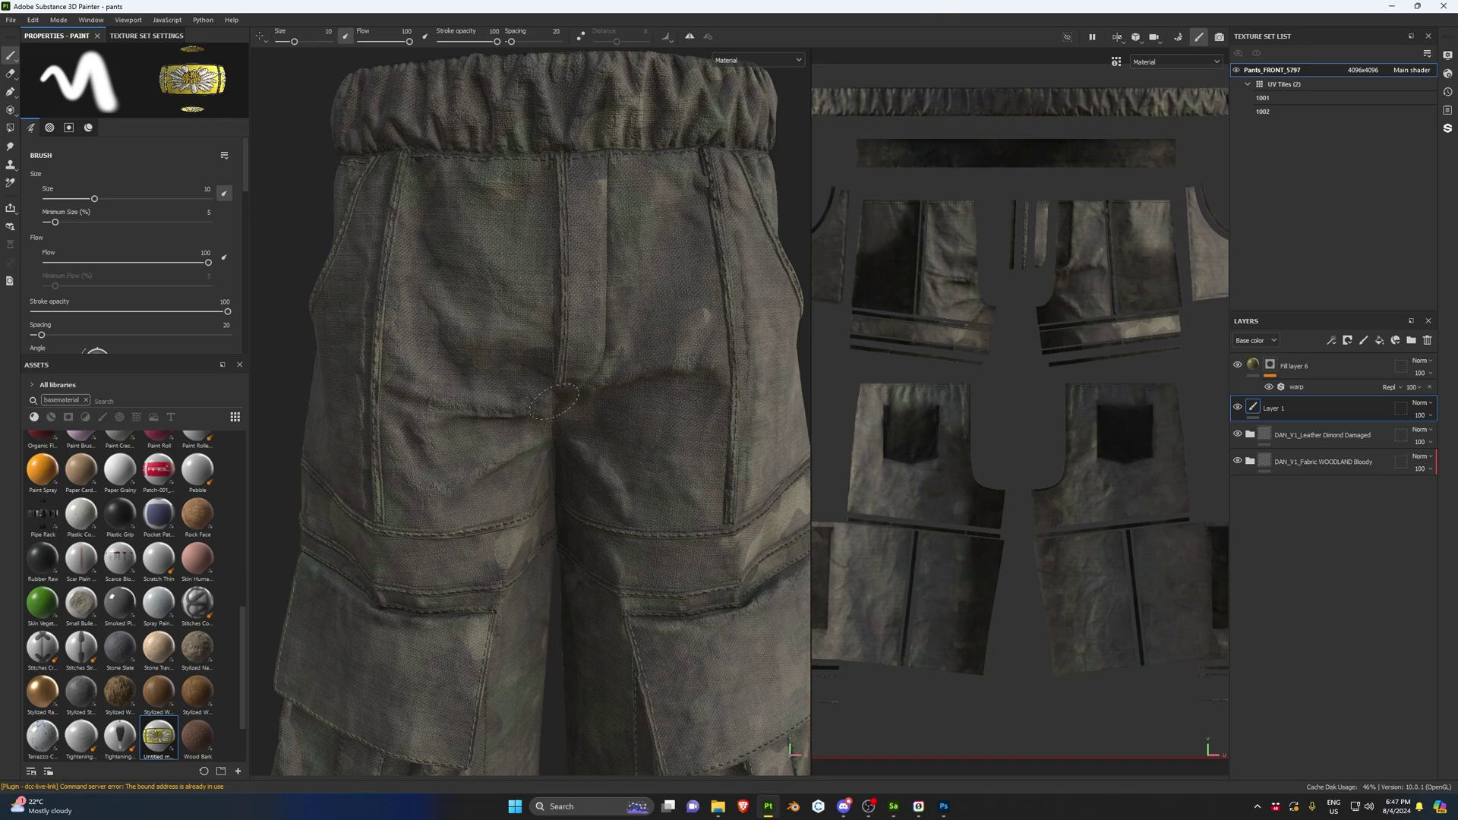
# Step: Set brush spacing to 5 and alignment to UV, then clear the basematerial asset filter
pyautogui.scroll(-1, 555, 401)
pyautogui.scroll(-4, 137, 300)
pyautogui.moveTo(41, 198); pyautogui.dragTo(26, 200)
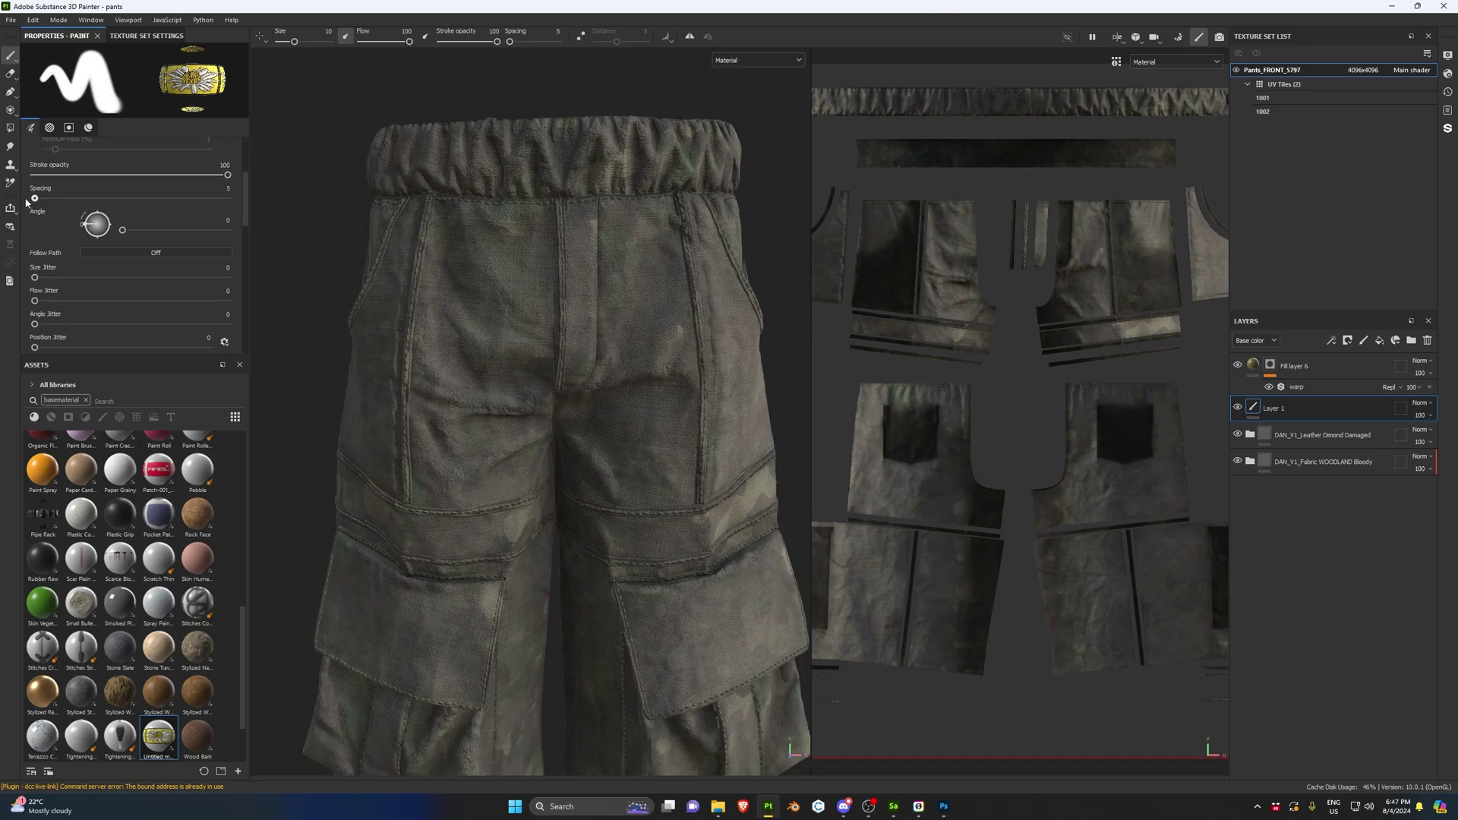
pyautogui.scroll(-3, 42, 240)
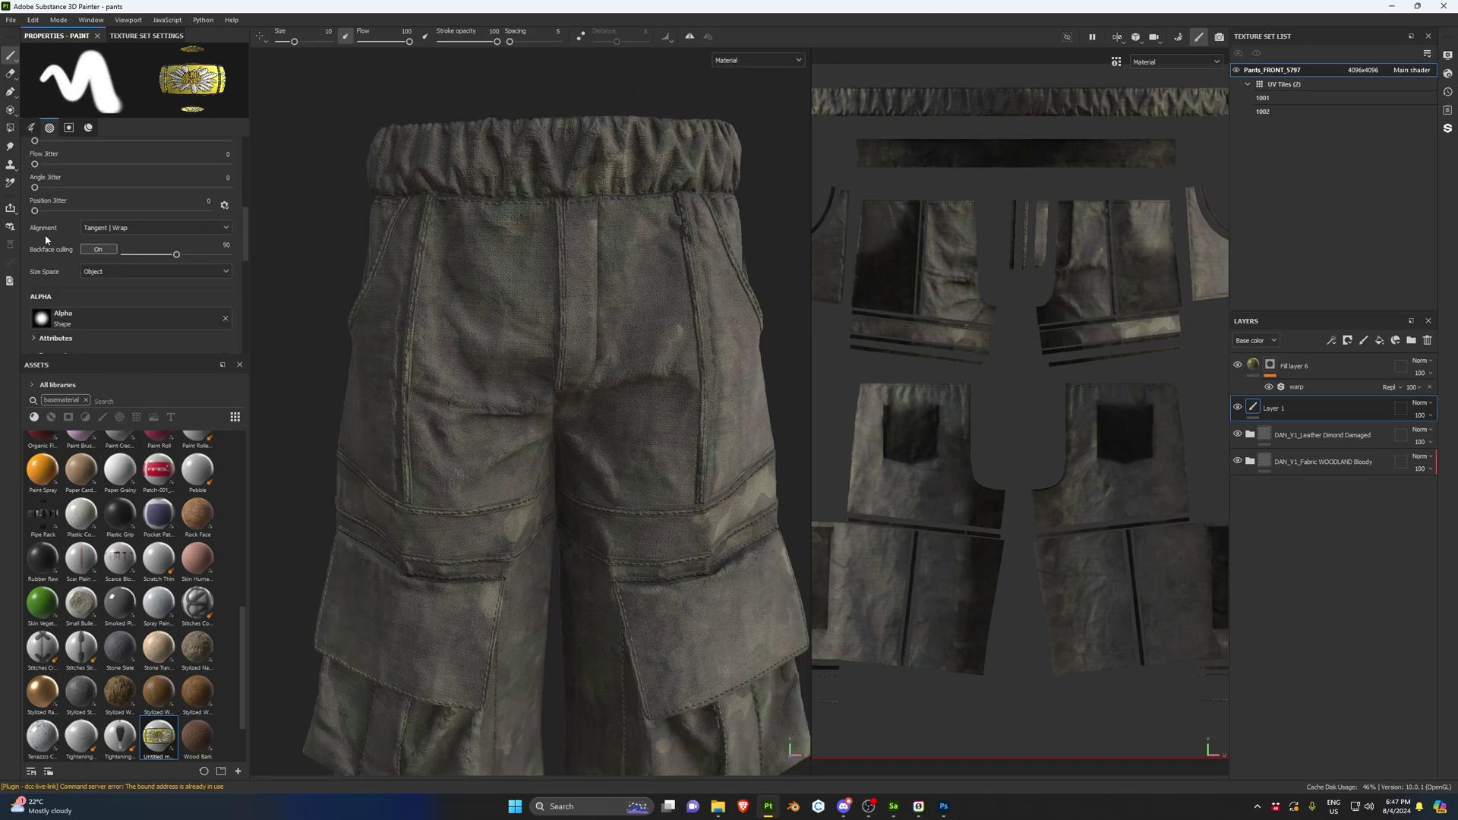
pyautogui.click(124, 231)
pyautogui.click(107, 279)
pyautogui.scroll(-3, 114, 243)
pyautogui.scroll(2, 108, 261)
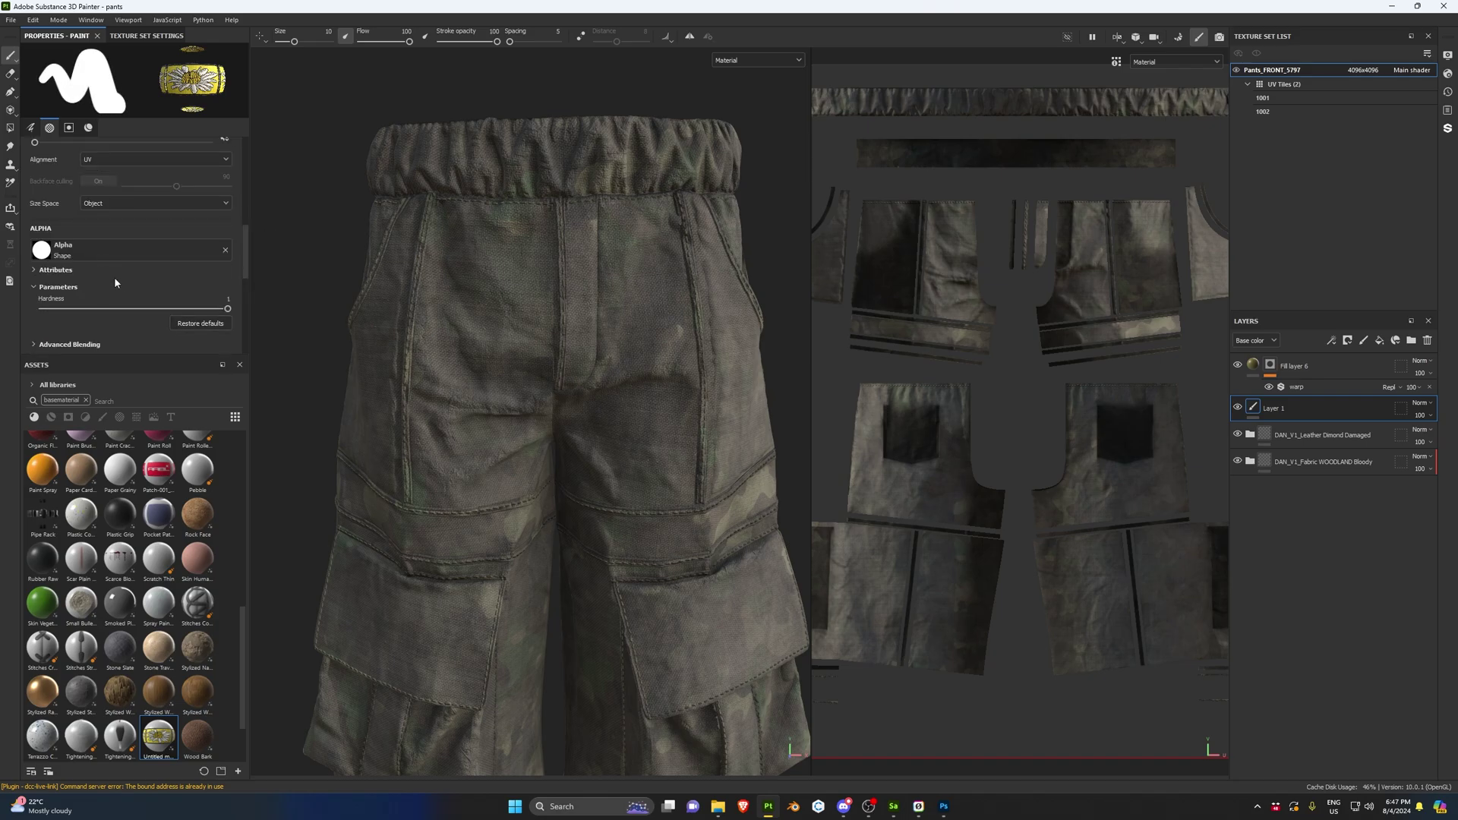
pyautogui.click(86, 400)
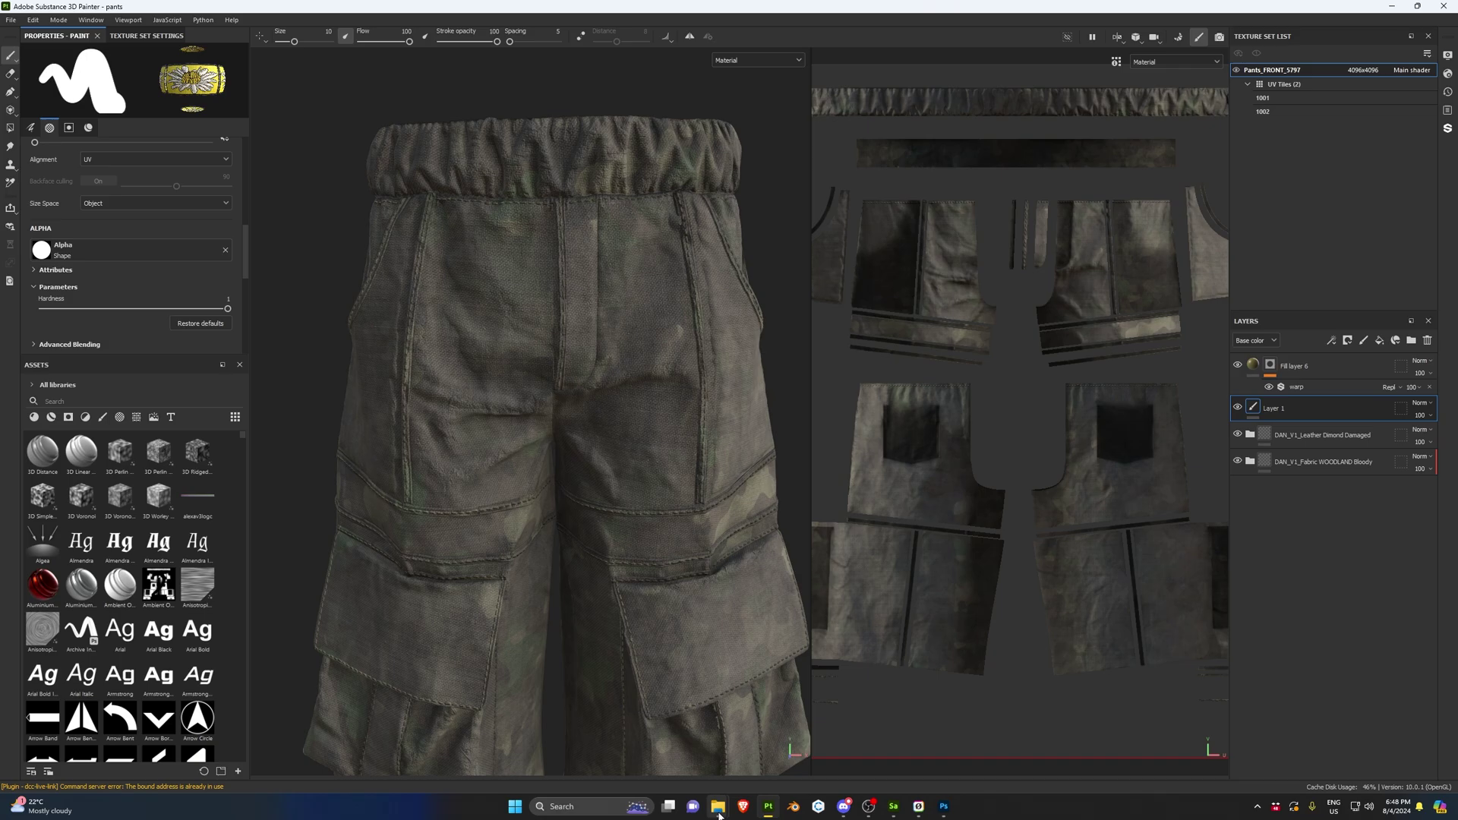
# Step: Load patch_ITS_logo - WHITE as the brush alpha and enlarge the brush to 30.44
pyautogui.moveTo(718, 807)
pyautogui.click(750, 744)
pyautogui.moveTo(632, 304)
pyautogui.mouseDown()
pyautogui.moveTo(95, 228)
pyautogui.moveTo(129, 233)
pyautogui.mouseUp()
pyautogui.click(129, 227)
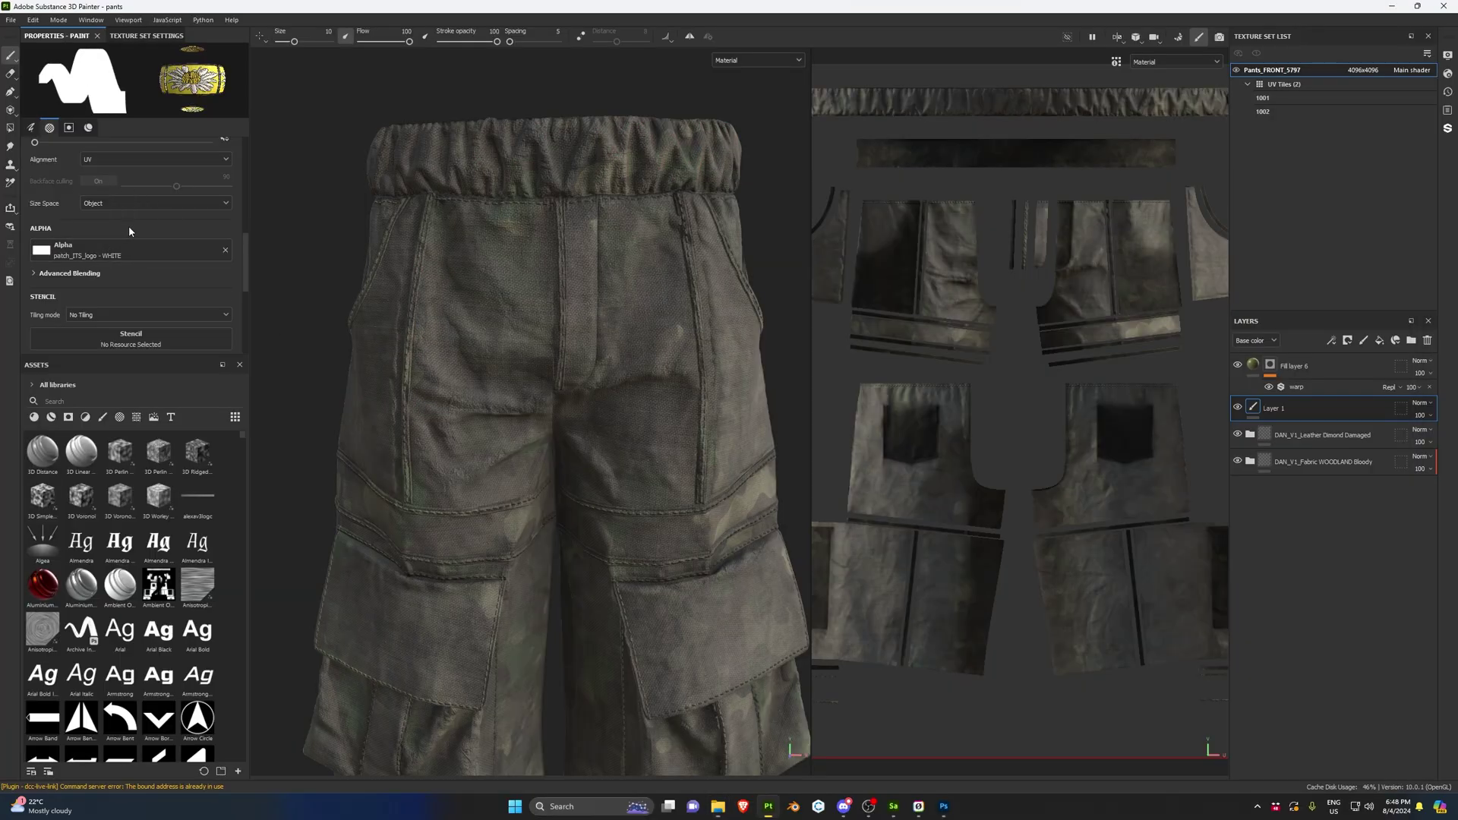
pyautogui.scroll(5, 112, 251)
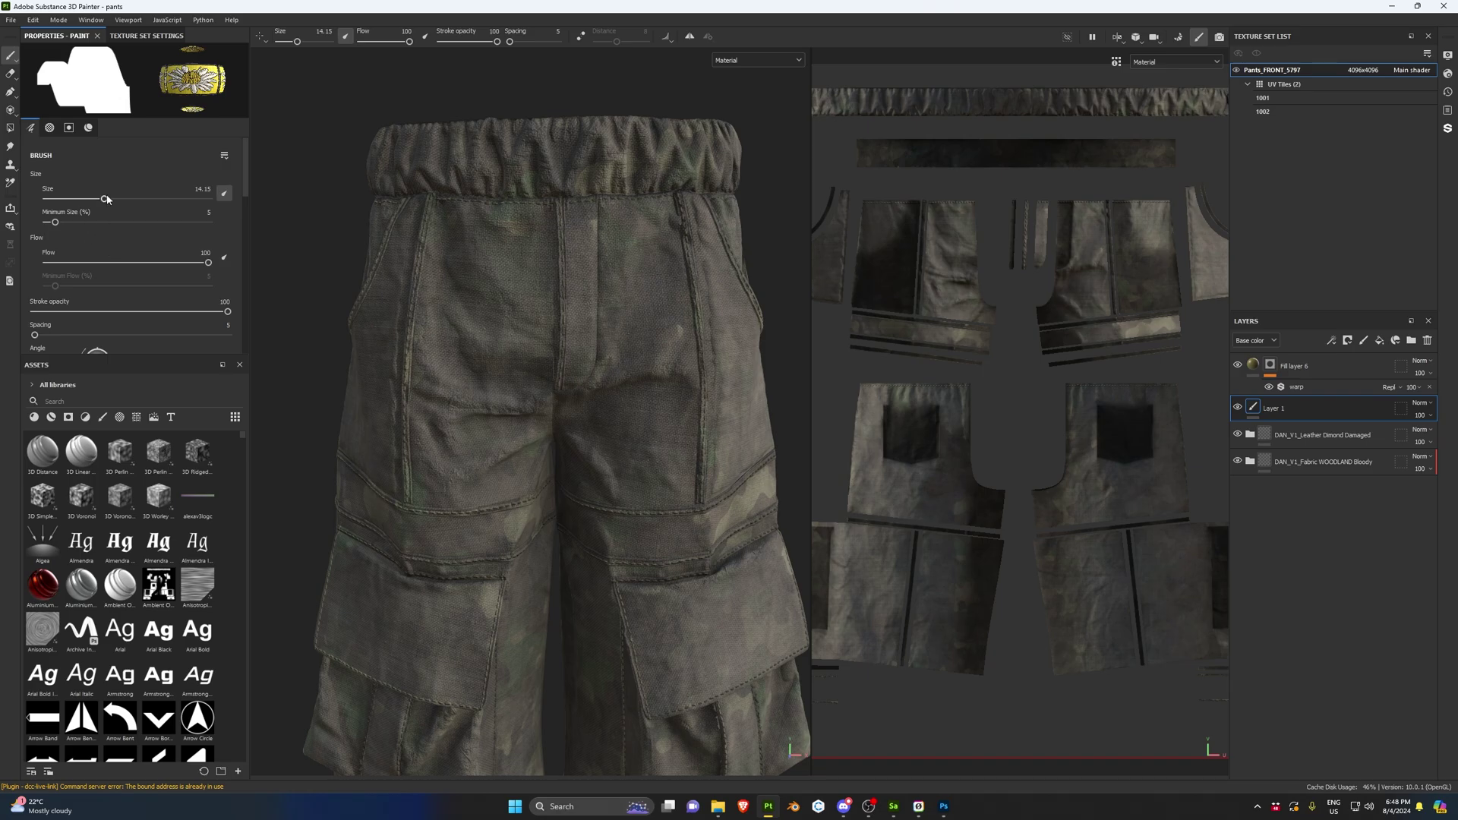
pyautogui.moveTo(105, 199); pyautogui.dragTo(133, 199)
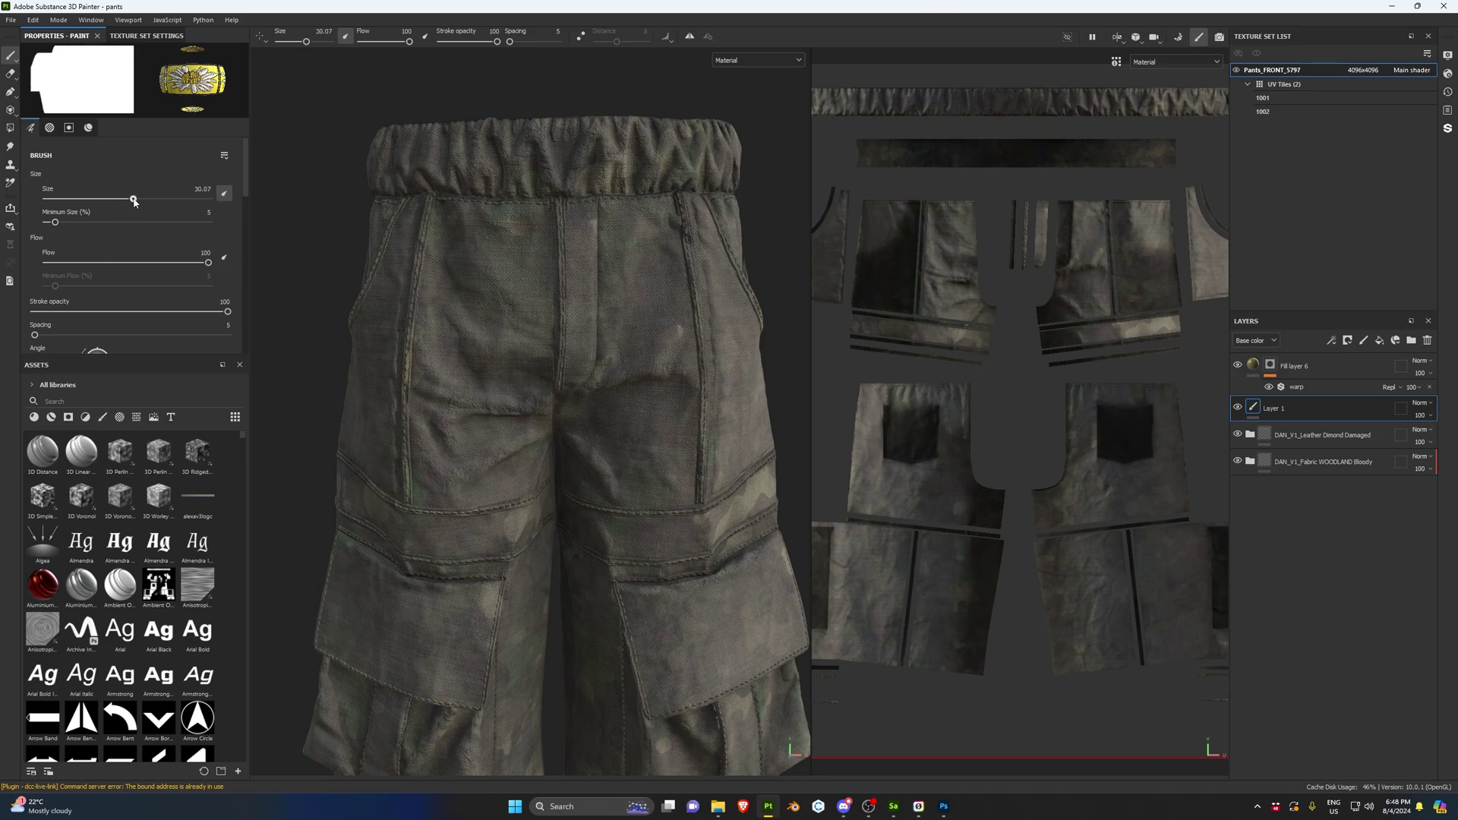
# Step: Test-stamp the daisy patch on the pants front at several heights, undoing each one
pyautogui.click(510, 280)
pyautogui.scroll(6, 510, 279)
pyautogui.scroll(3, 510, 280)
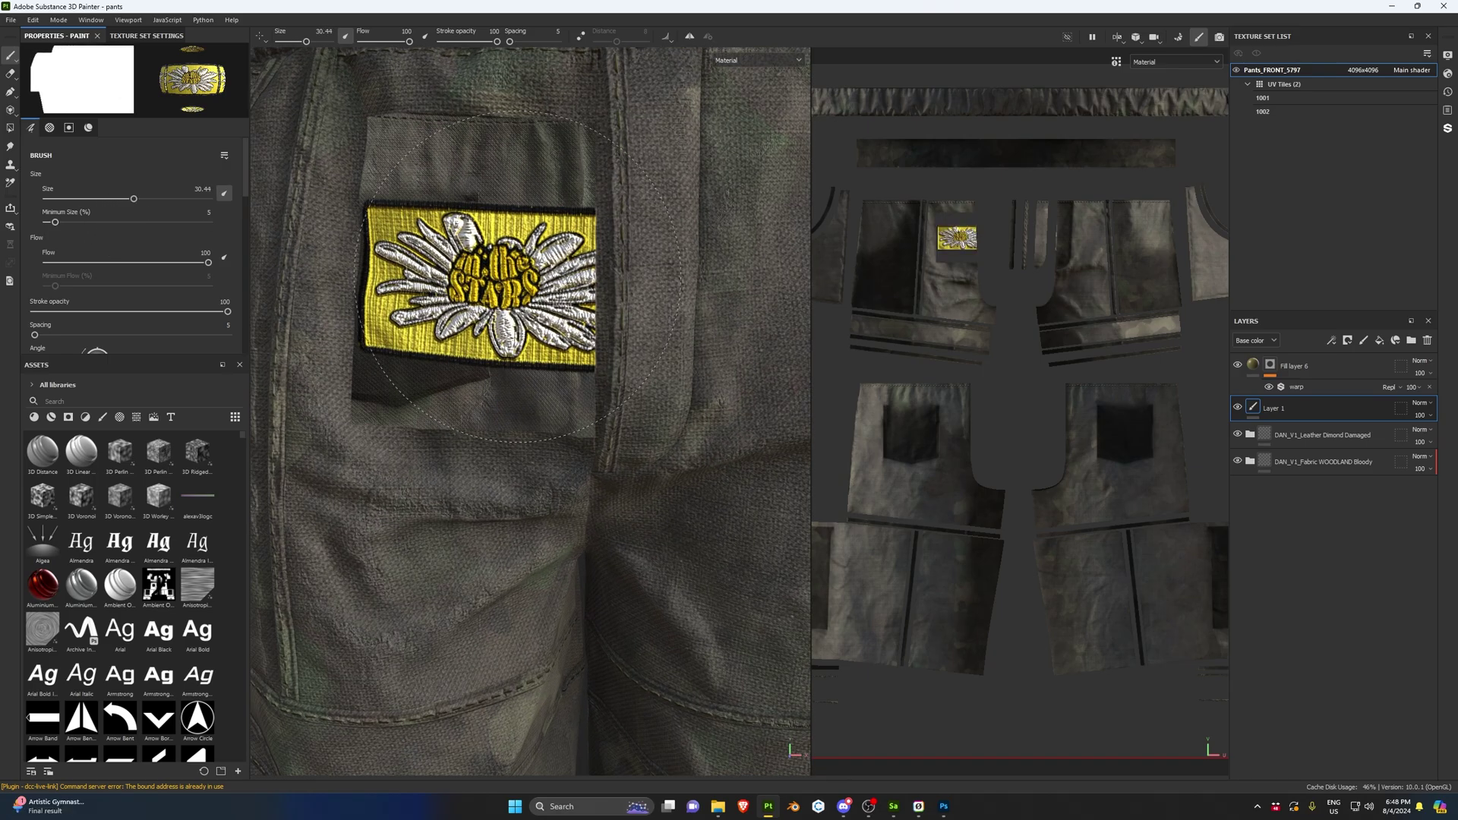
pyautogui.hotkey('ctrl', 'z')
pyautogui.scroll(-8, 401, 414)
pyautogui.click(401, 414)
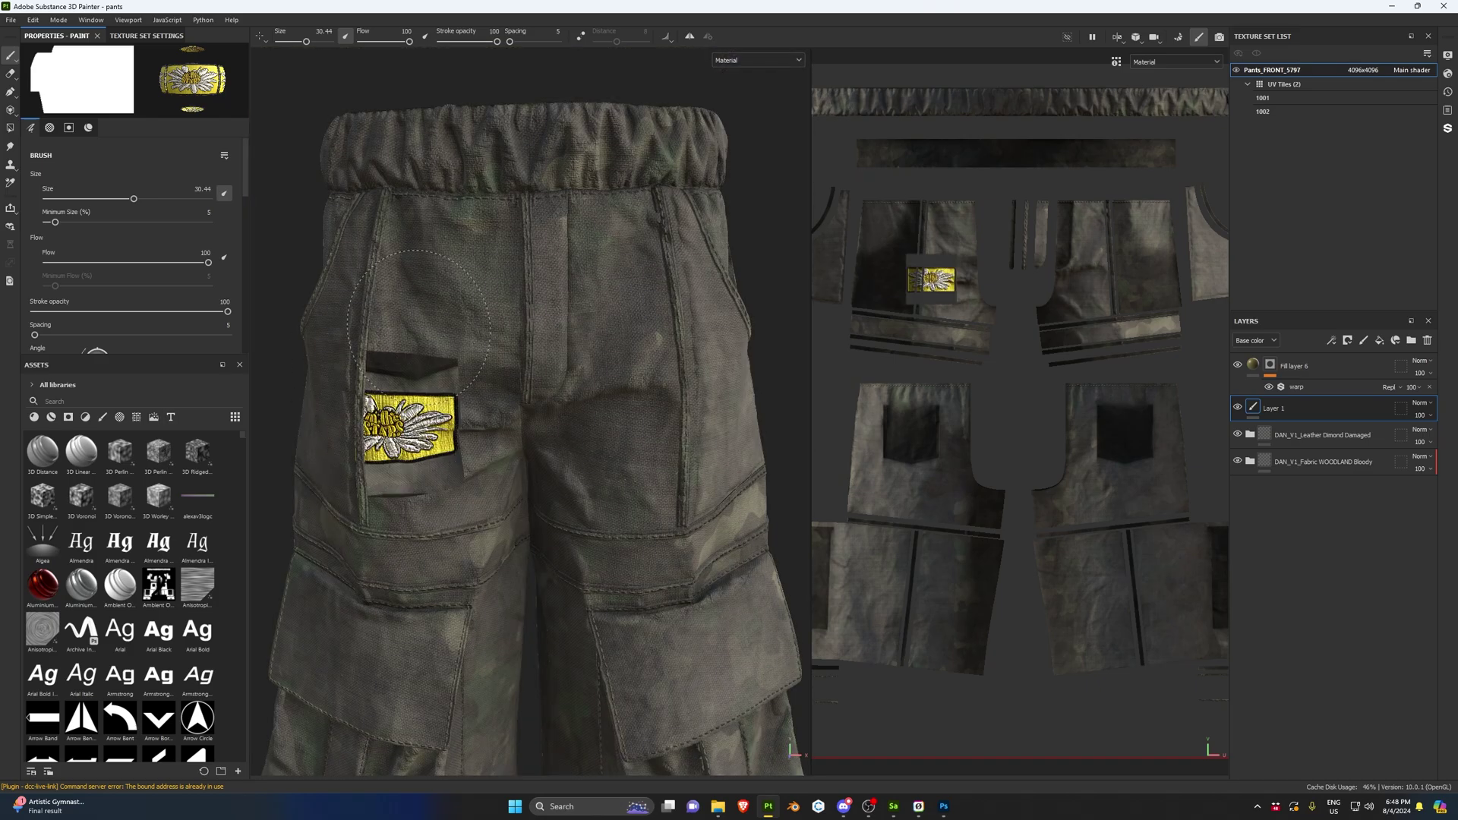
pyautogui.hotkey('ctrl', 'z')
pyautogui.click(425, 389)
pyautogui.scroll(3, 425, 391)
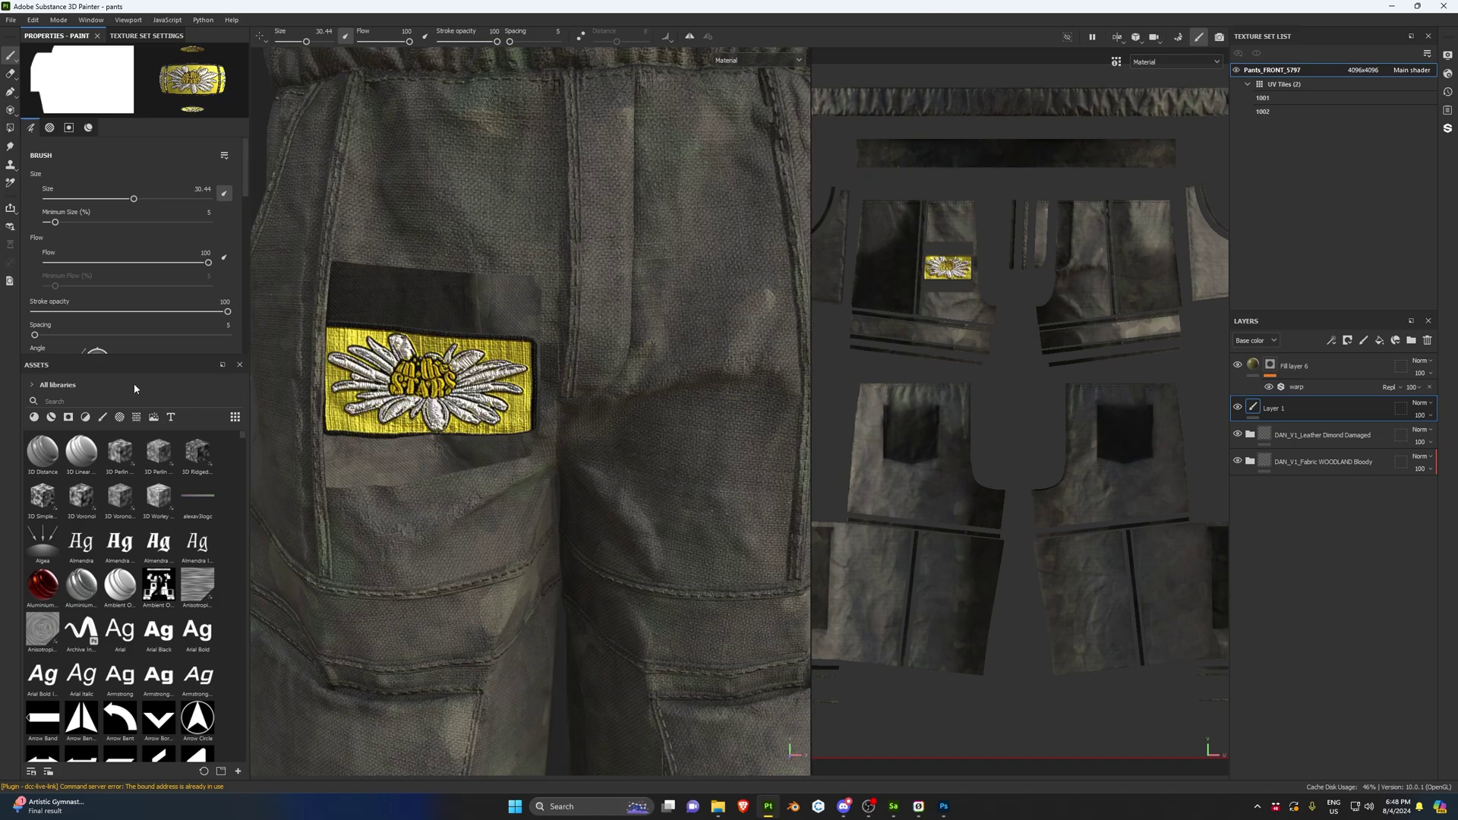
pyautogui.hotkey('ctrl', 'z')
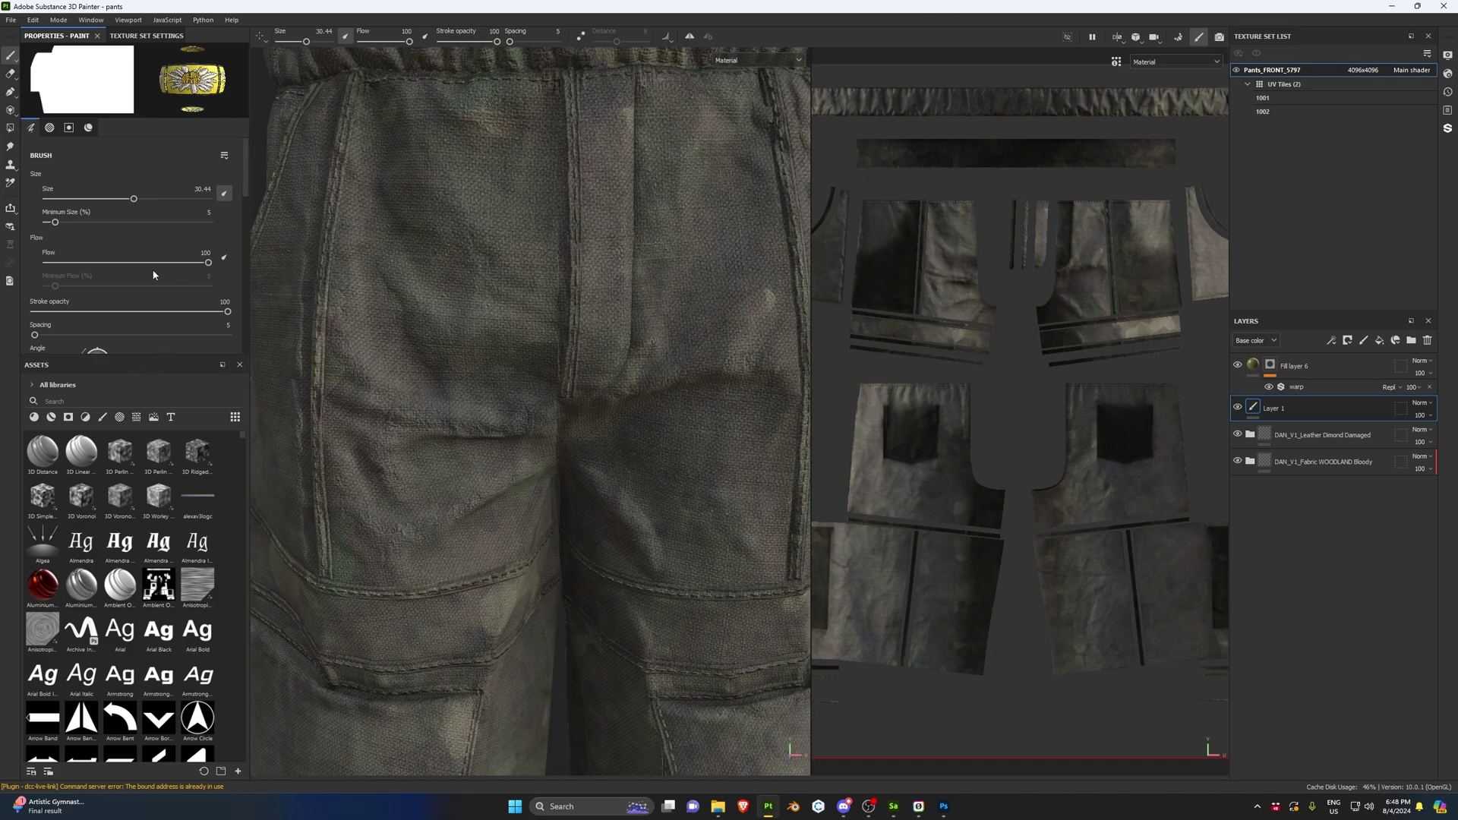
pyautogui.scroll(-6, 155, 272)
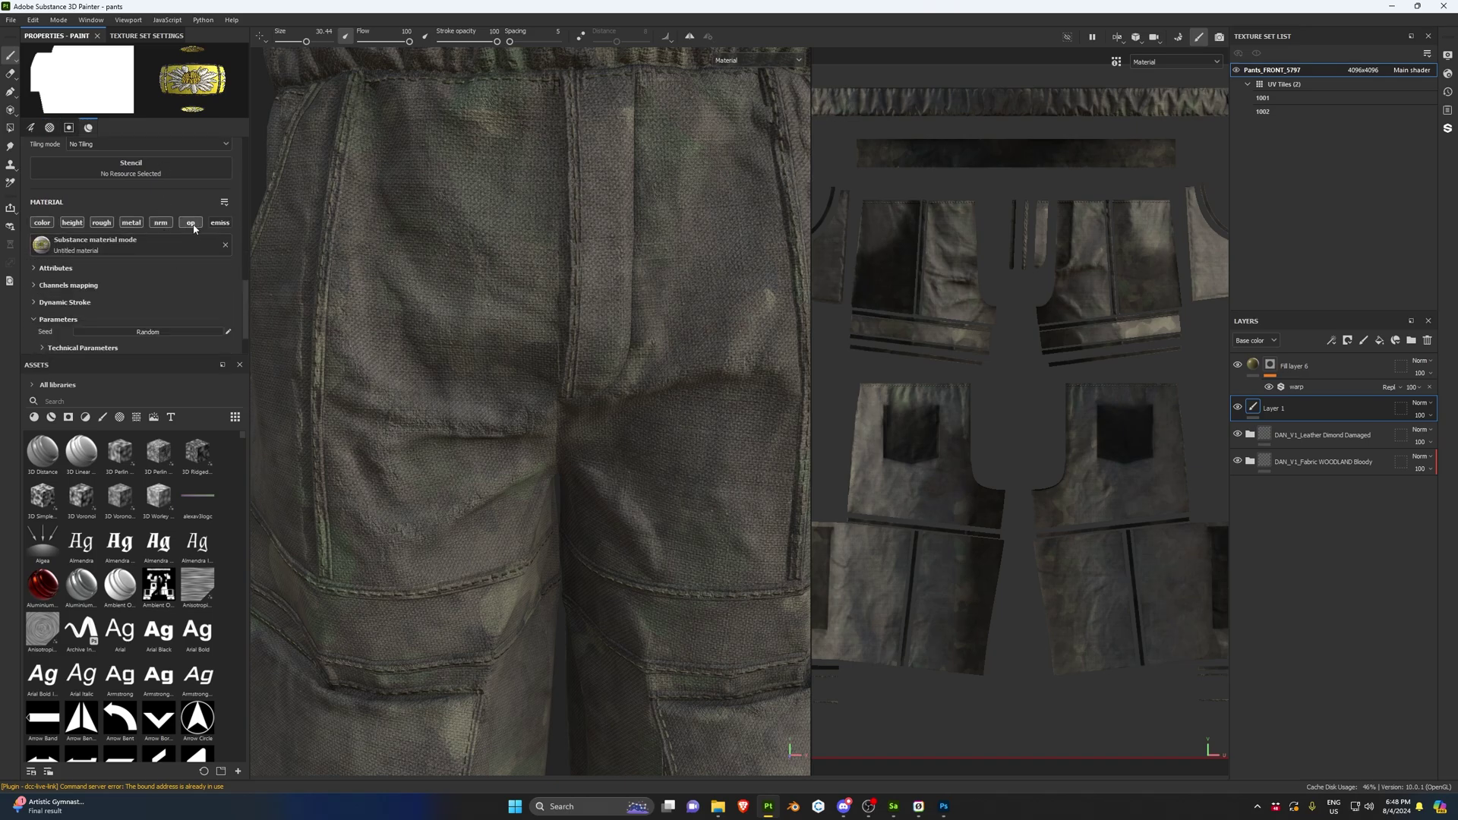
# Step: Stop the stamp affecting opacity and test it on the pants front, then undo
pyautogui.click(191, 222)
pyautogui.click(430, 305)
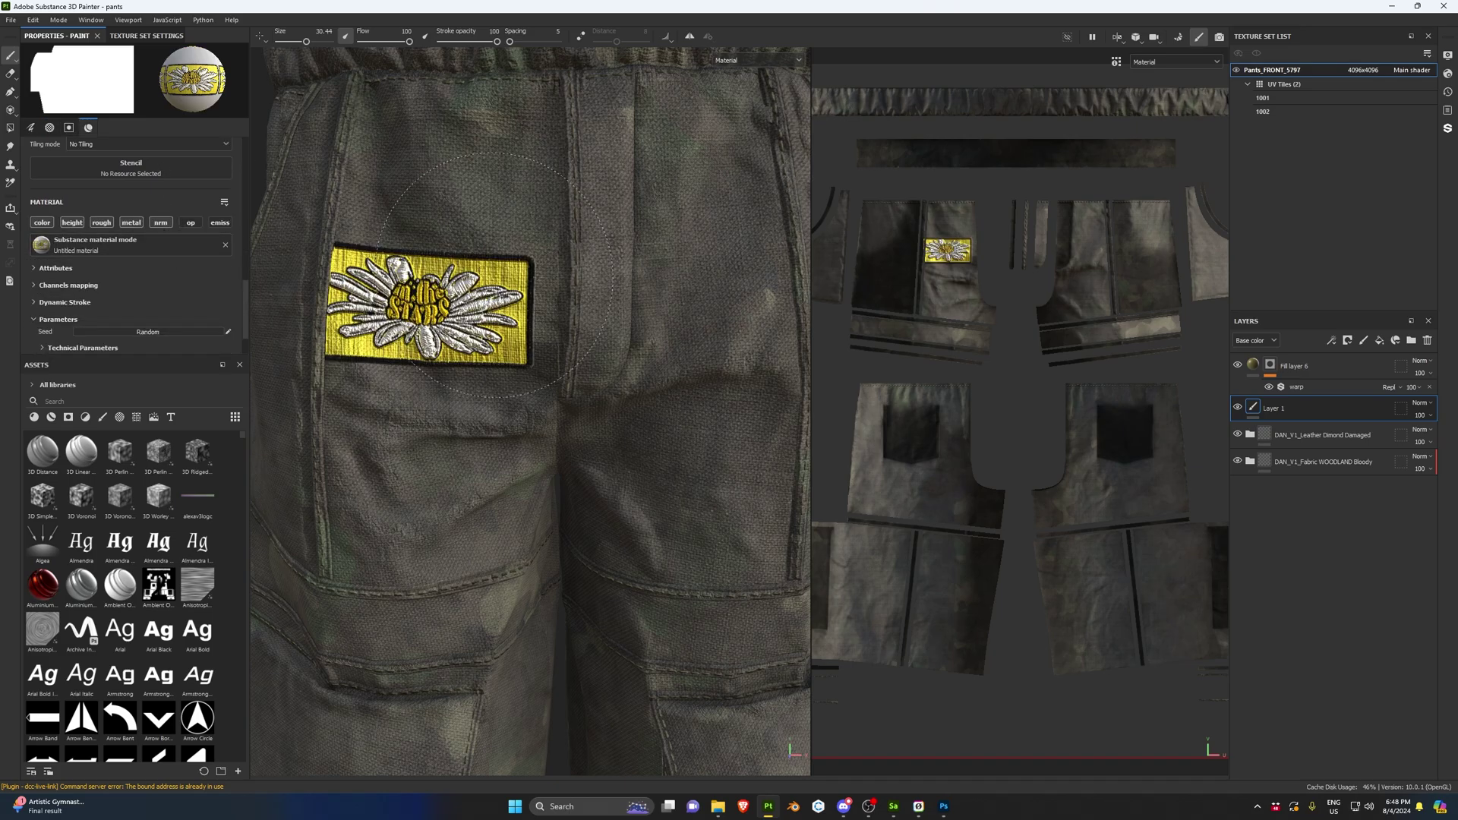
pyautogui.keyDown('alt'); pyautogui.moveTo(507, 278); pyautogui.dragTo(995, 392, button='right'); pyautogui.keyUp('alt')
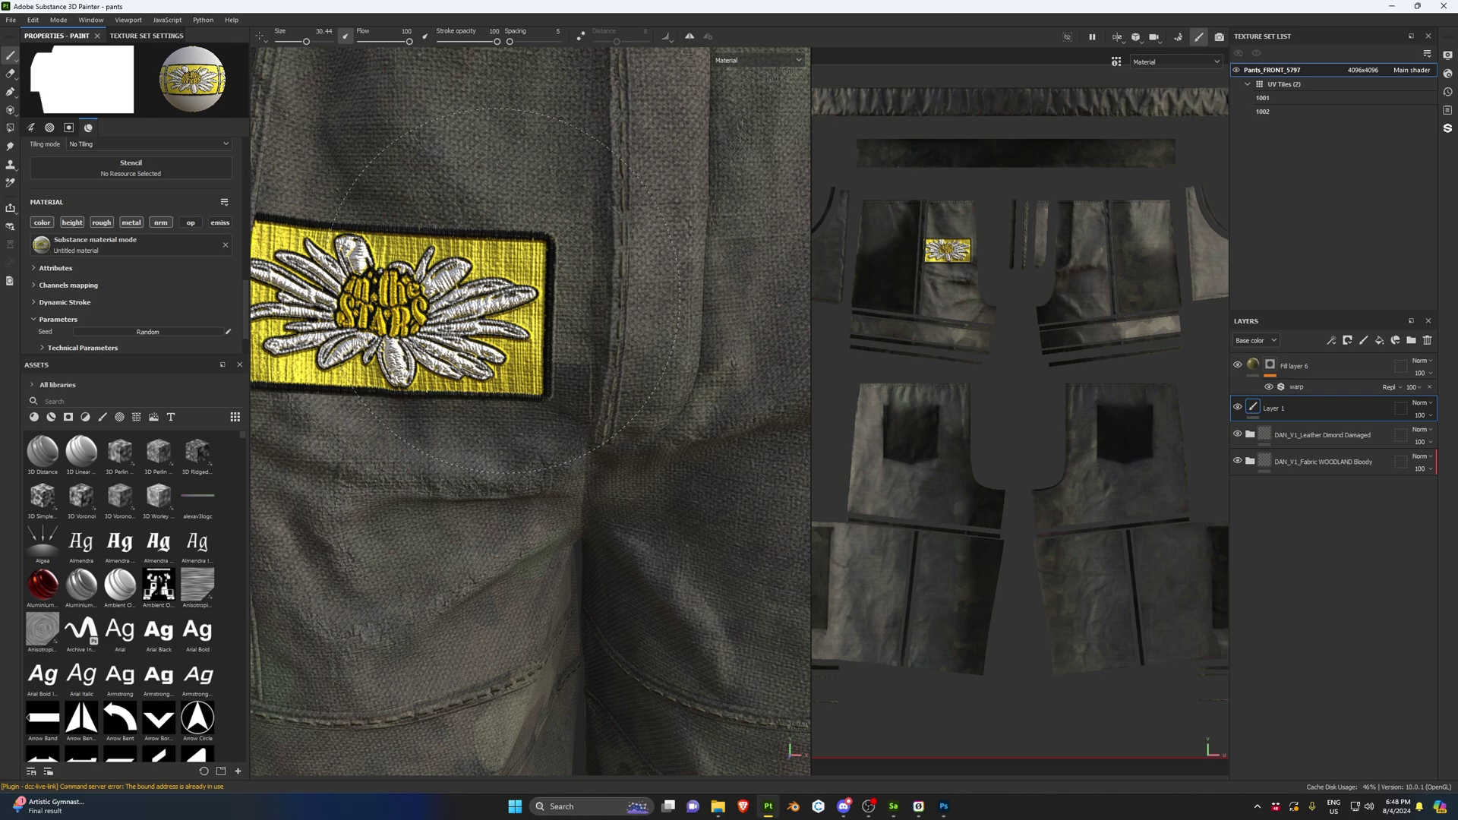
pyautogui.hotkey('ctrl', 'z')
# Step: Frame the model and stamp the daisy patch onto the side cargo pocket flap
pyautogui.press('f')
pyautogui.scroll(-2, 977, 456)
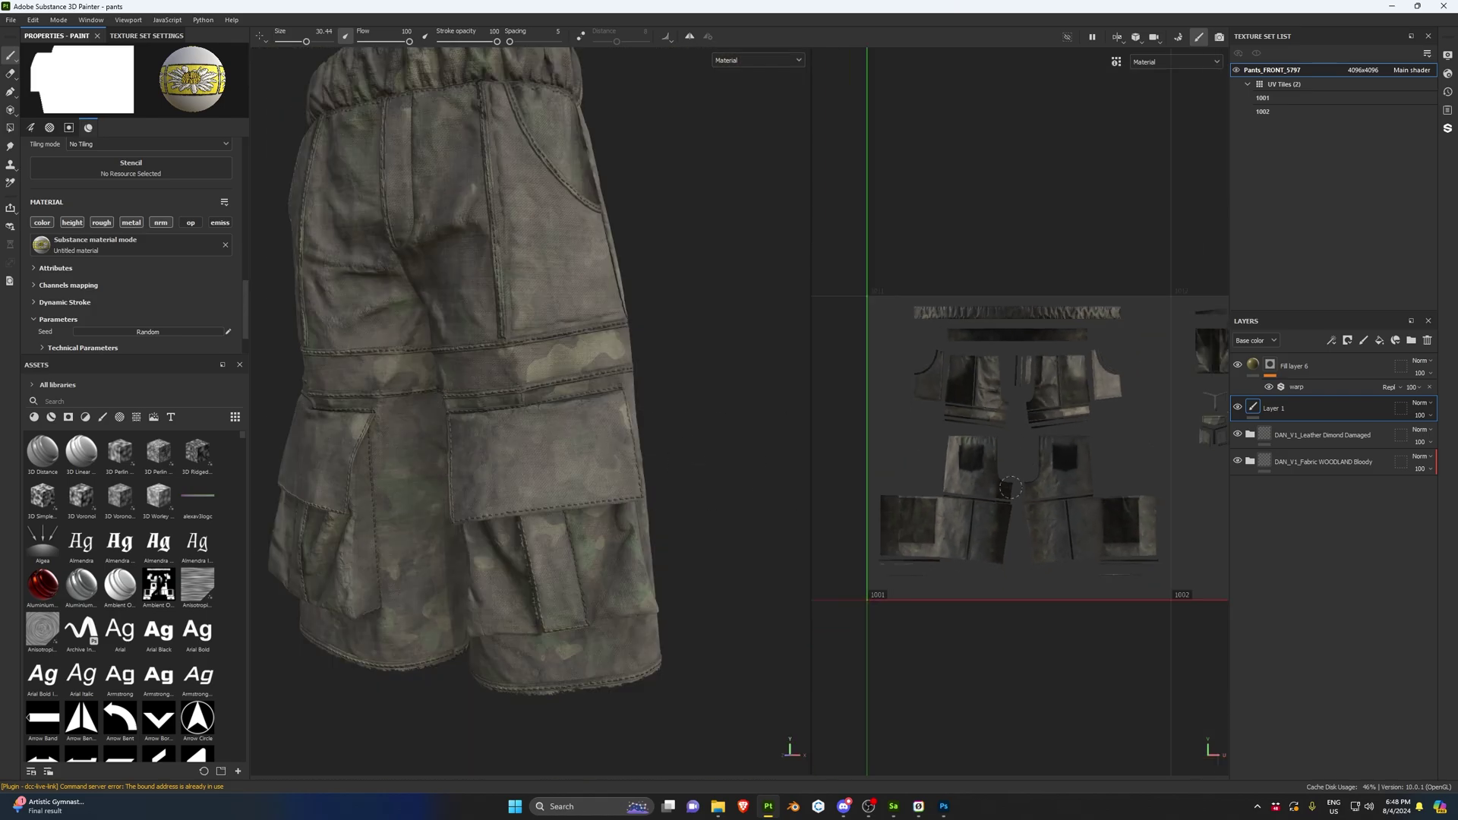
pyautogui.scroll(5, 949, 448)
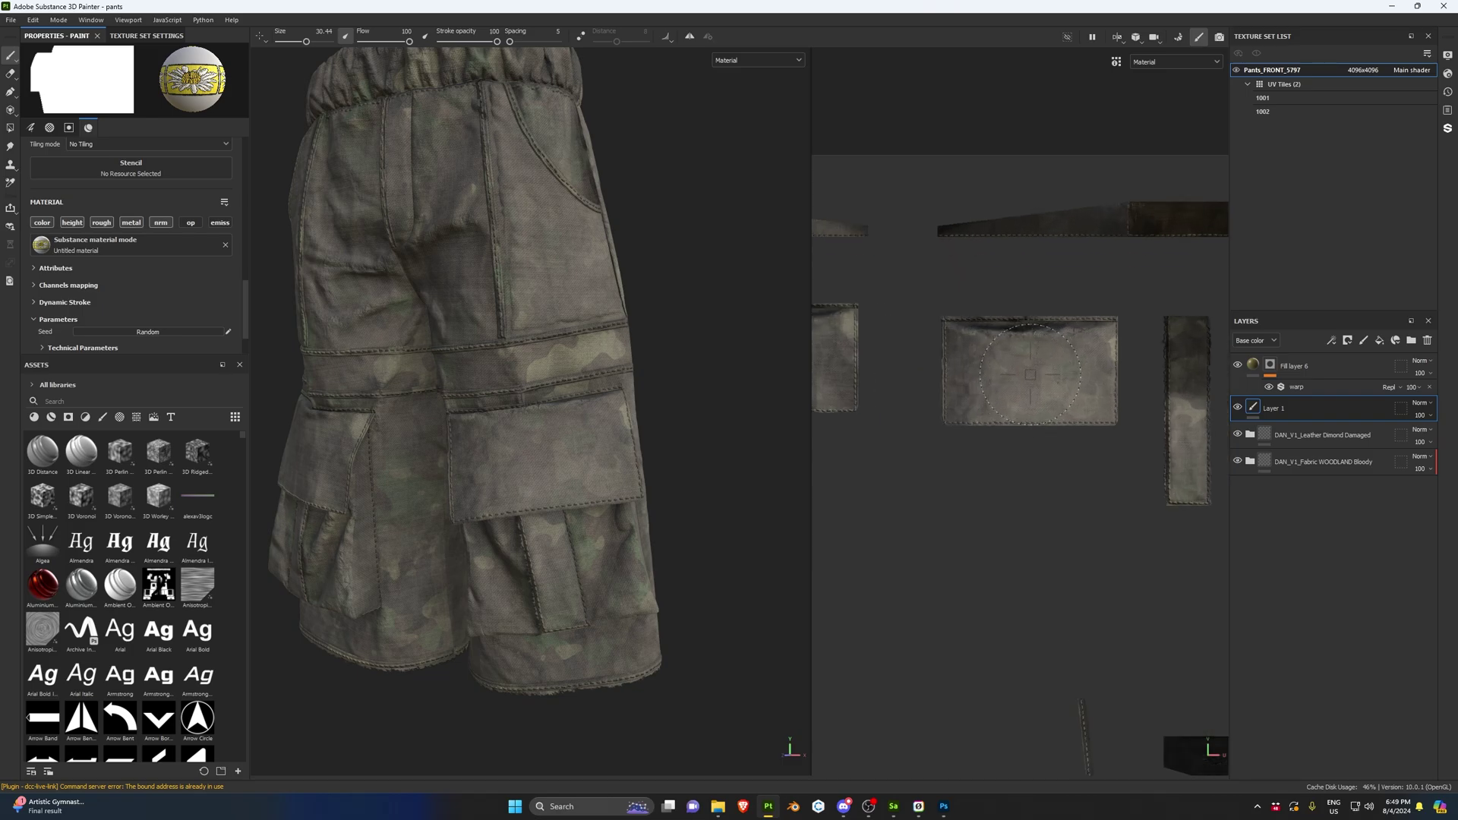
pyautogui.click(1028, 377)
pyautogui.scroll(5, 543, 460)
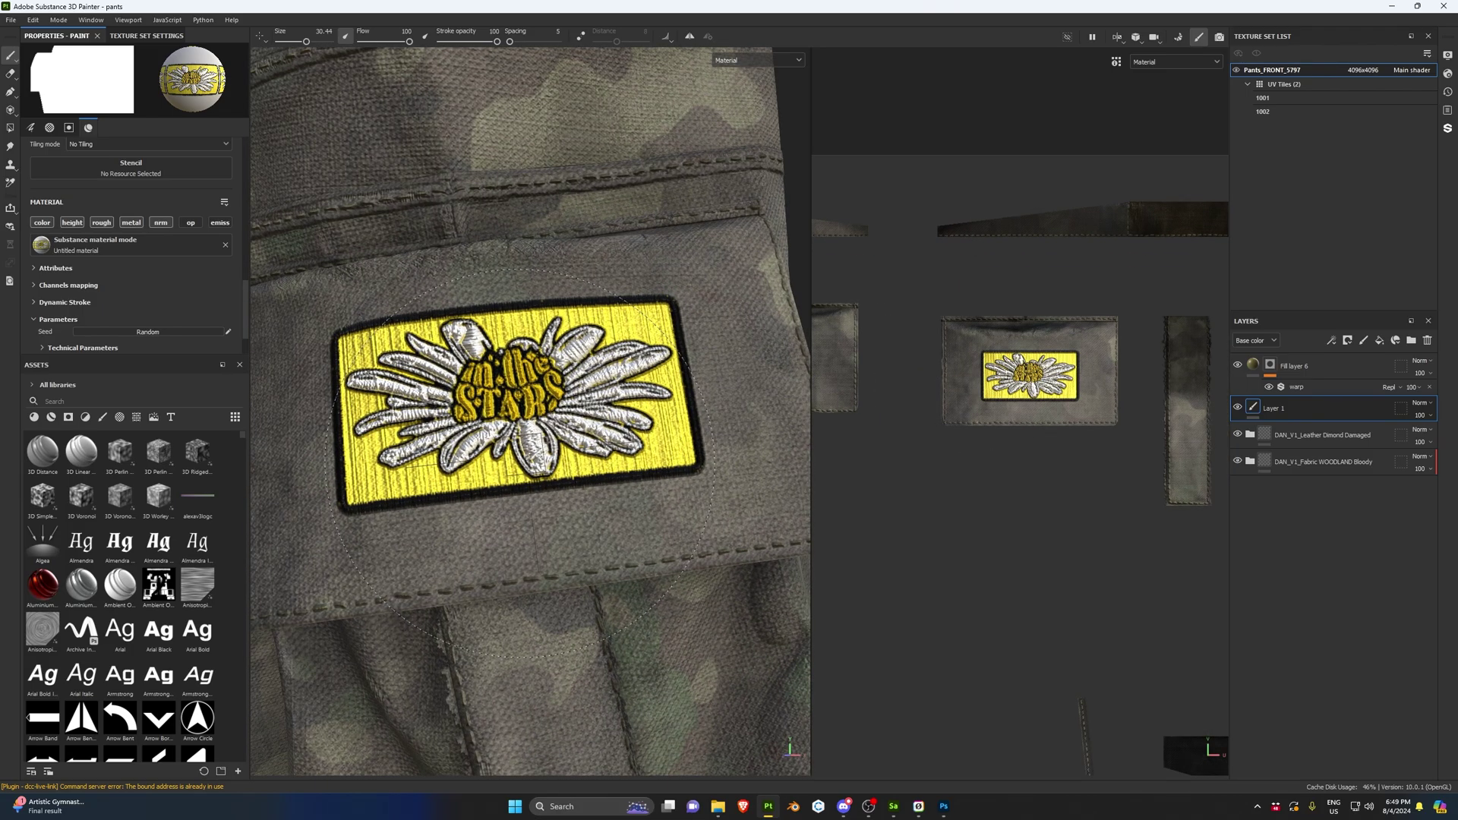
pyautogui.hotkey('ctrl', 'z')
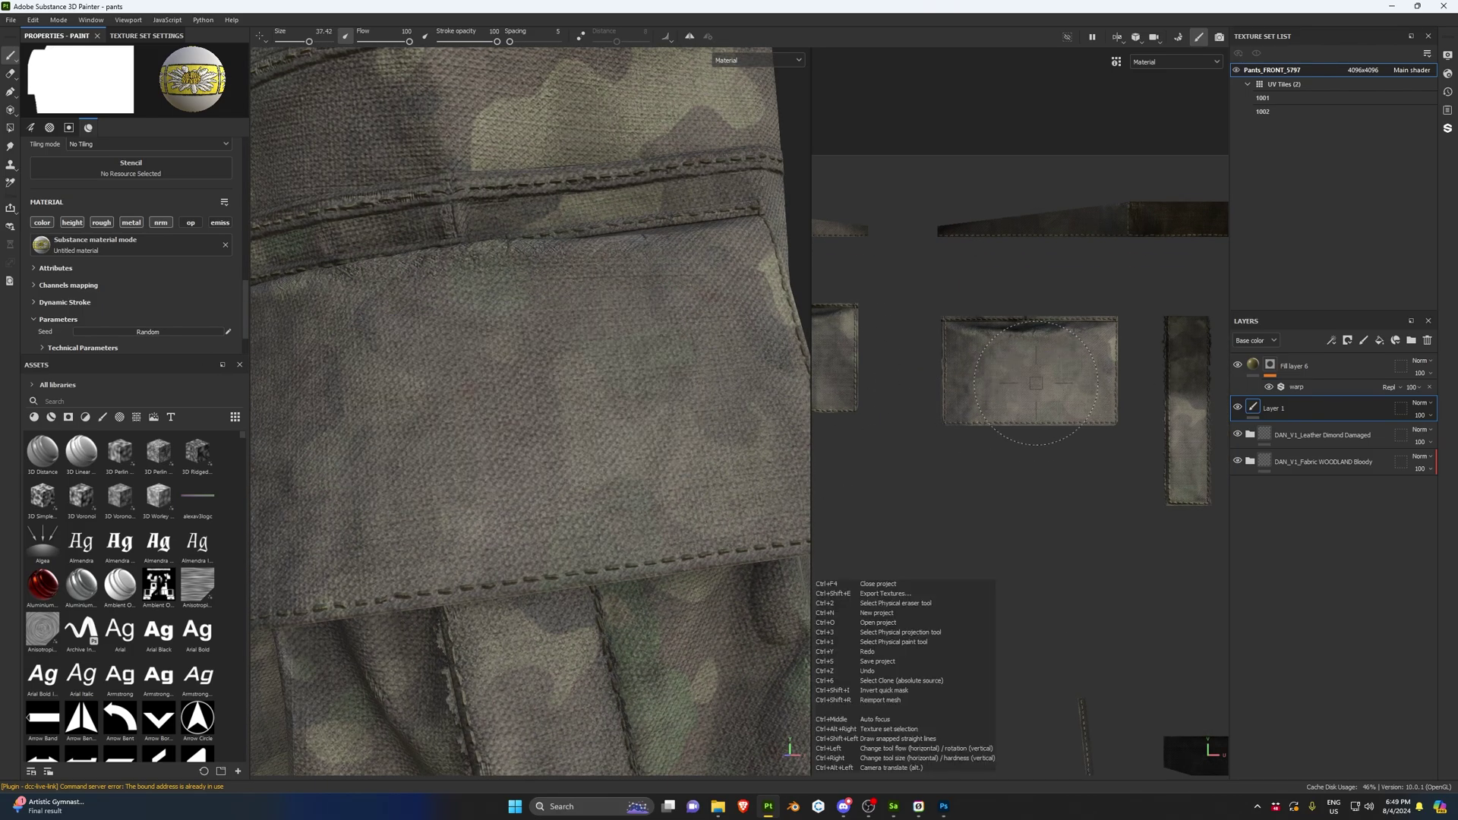
pyautogui.click(1028, 372)
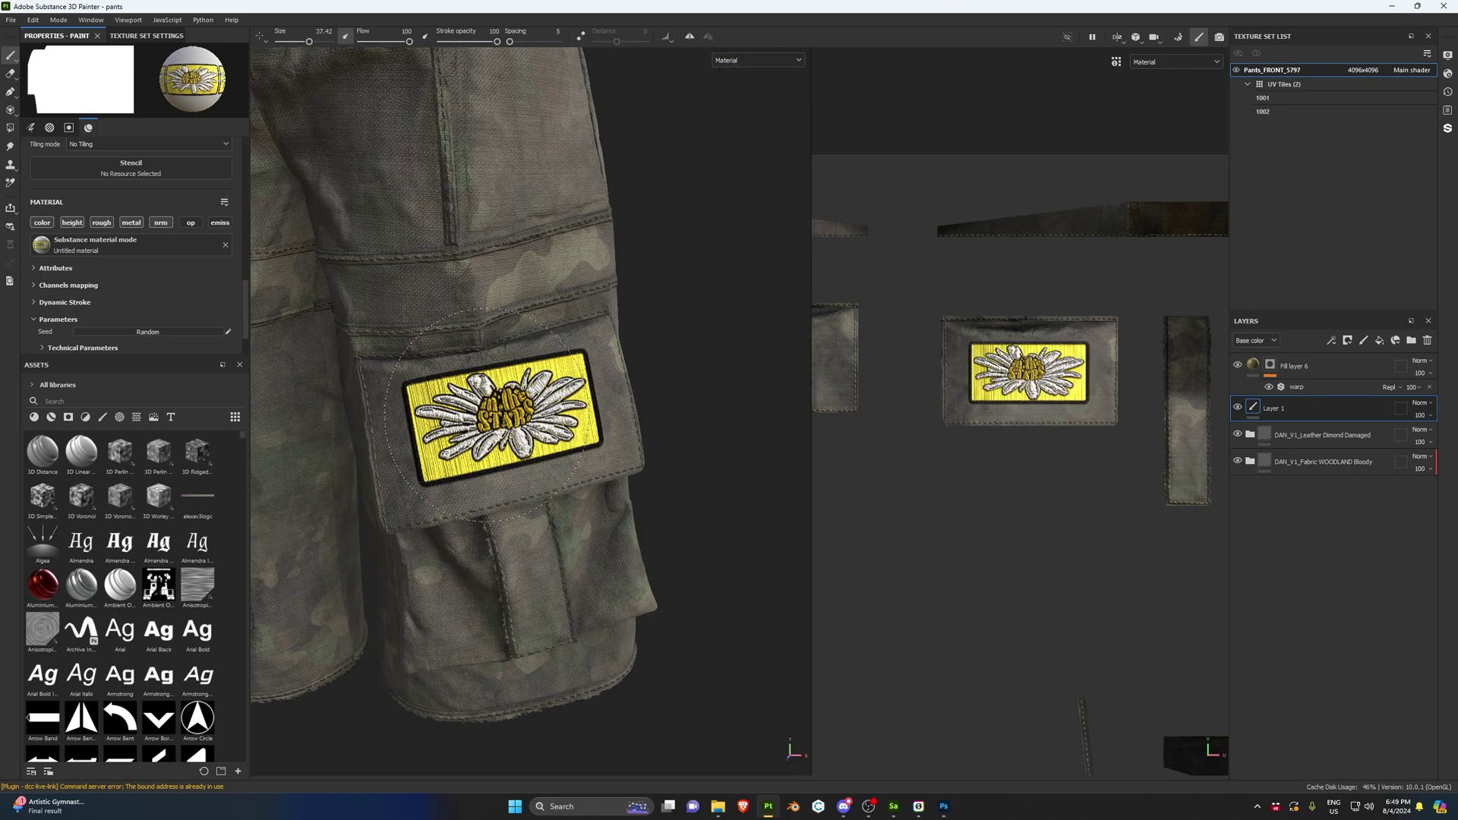
# Step: Add a Height-channel Levels adjustment to Layer 1 with output range about 0.38 to 0.5
pyautogui.scroll(4, 524, 425)
pyautogui.rightClick(1272, 413)
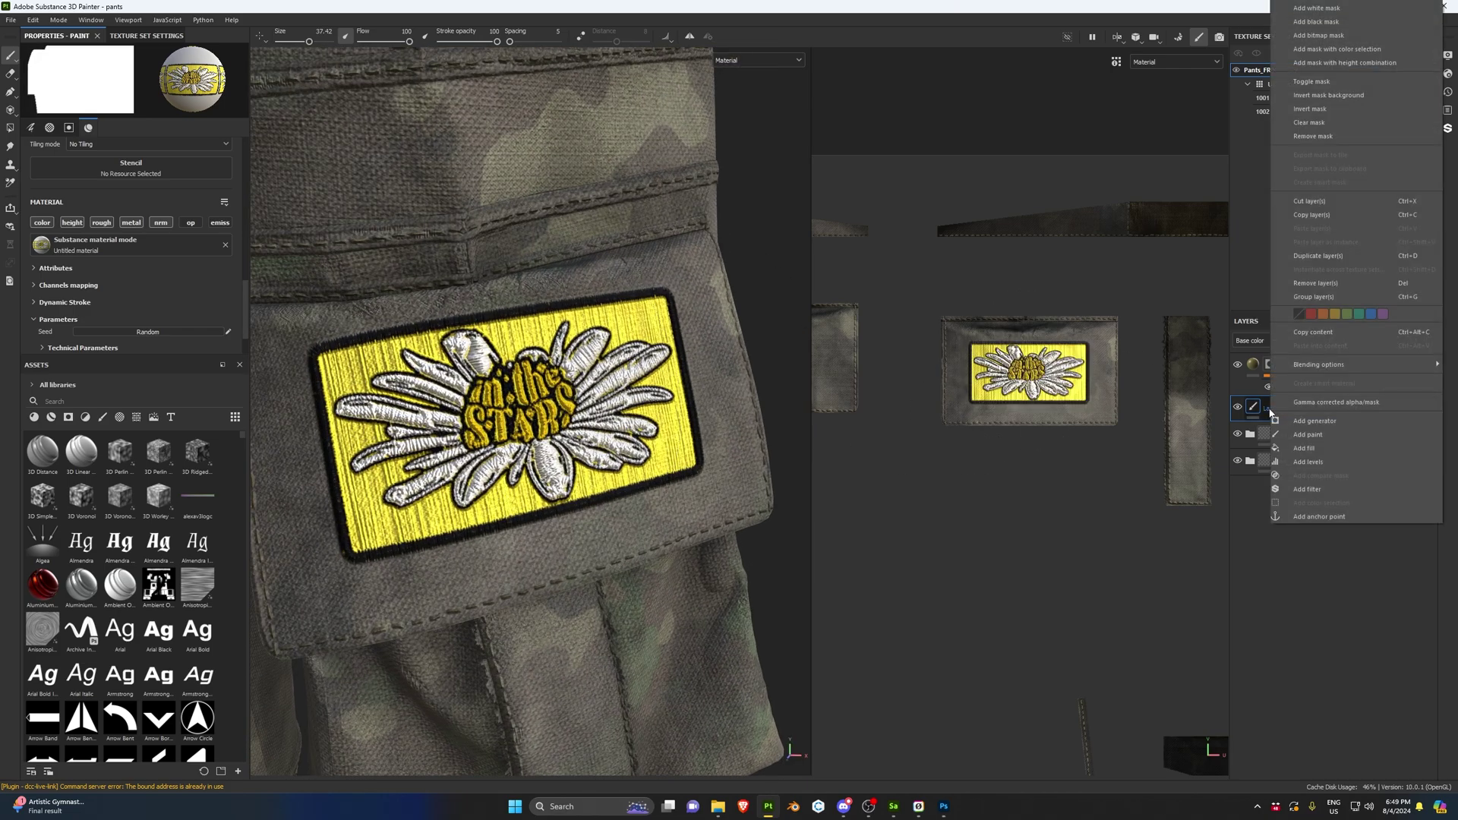
pyautogui.click(1291, 461)
pyautogui.click(99, 73)
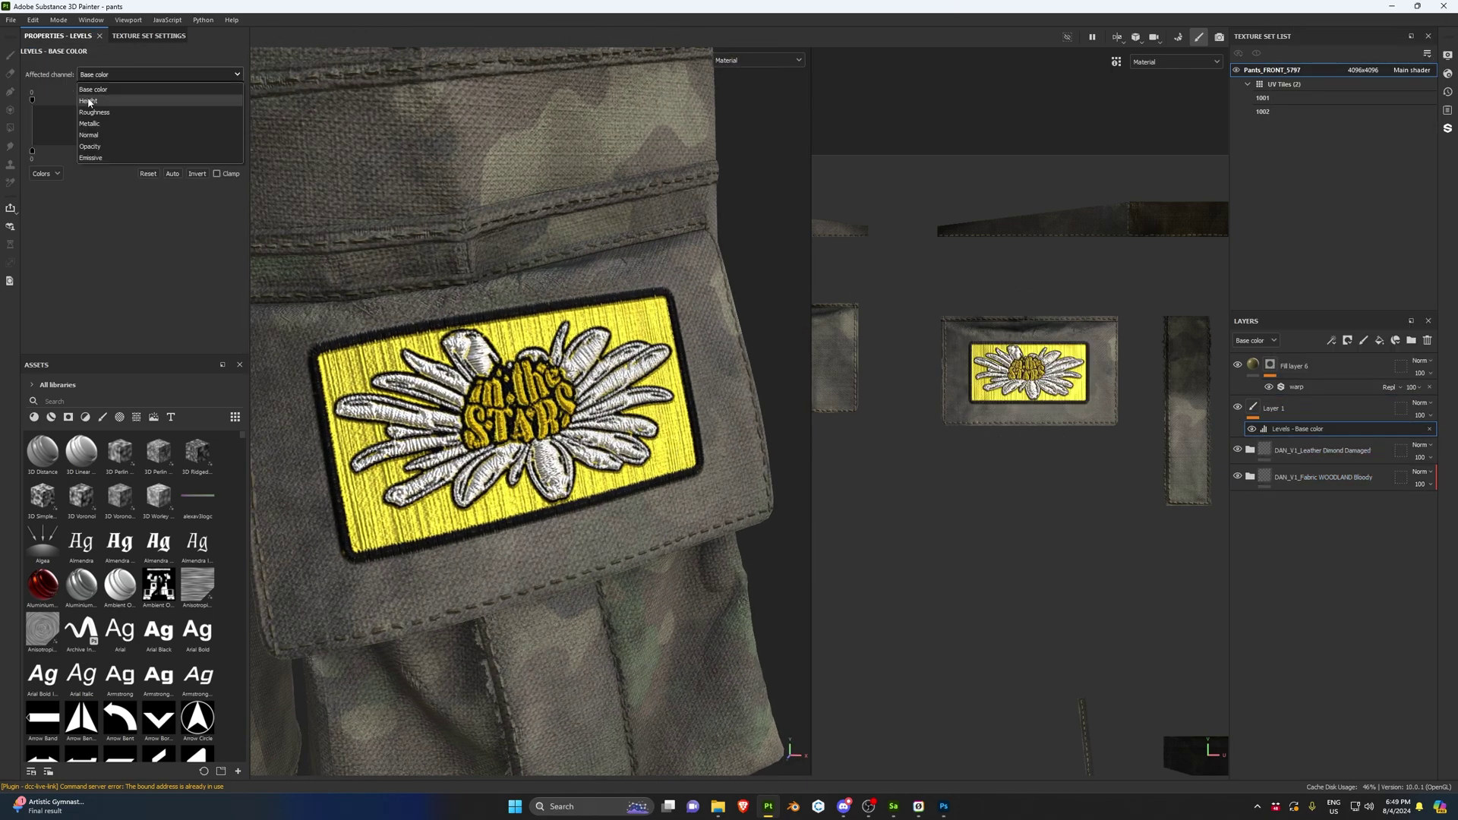
pyautogui.click(88, 100)
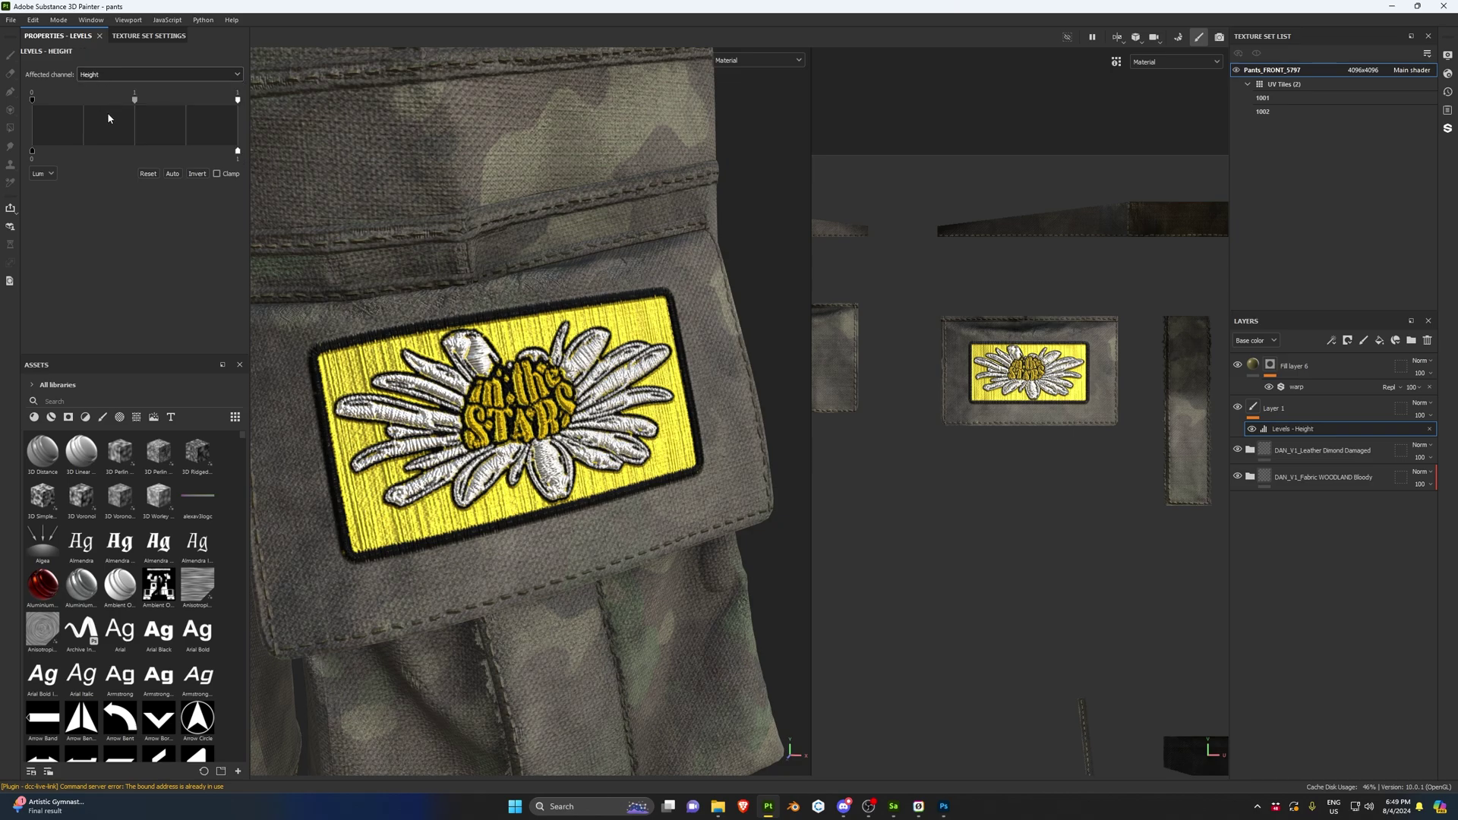
pyautogui.moveTo(33, 154); pyautogui.dragTo(112, 157)
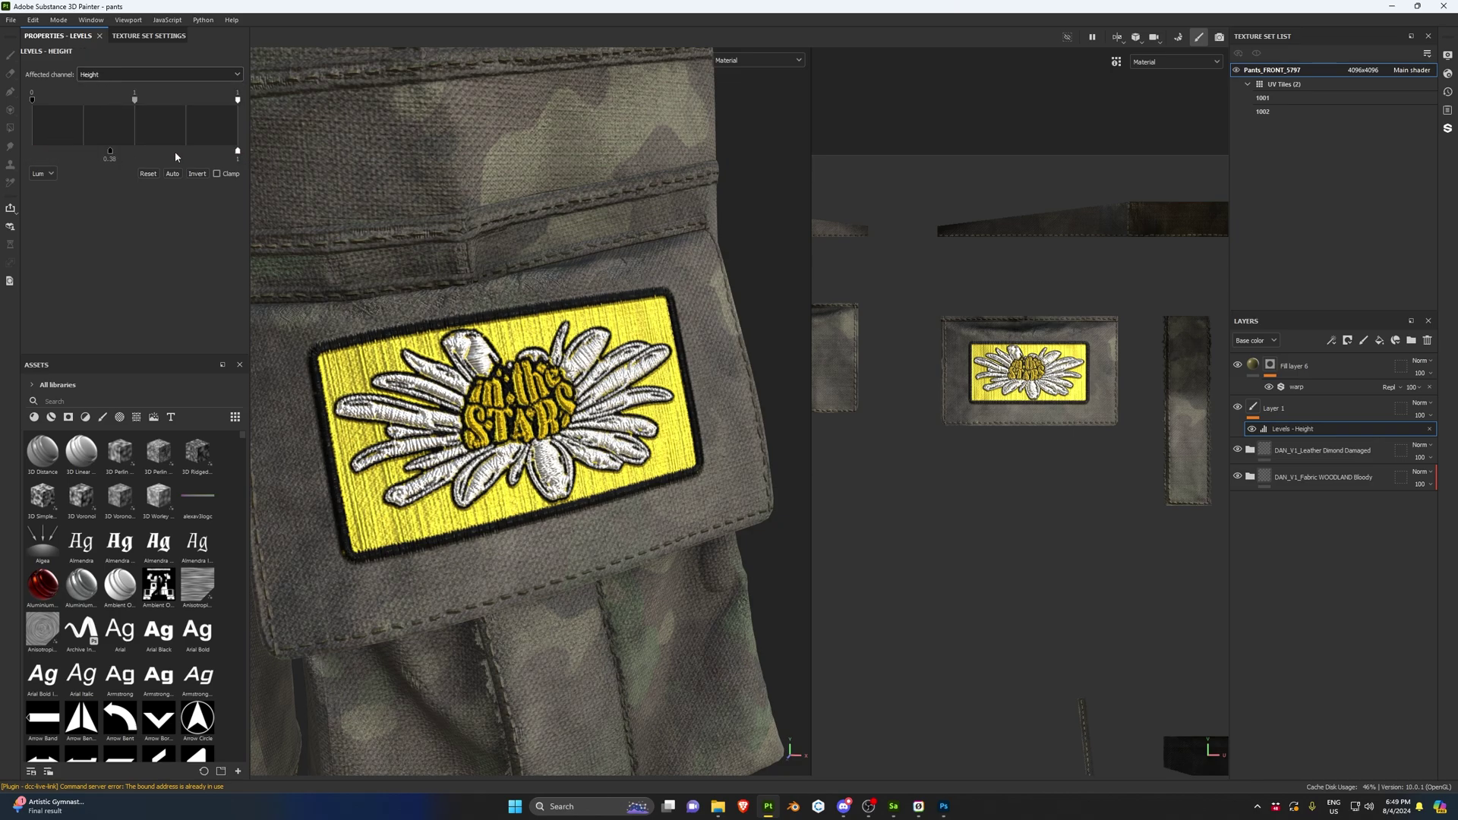
pyautogui.moveTo(233, 153); pyautogui.dragTo(153, 155)
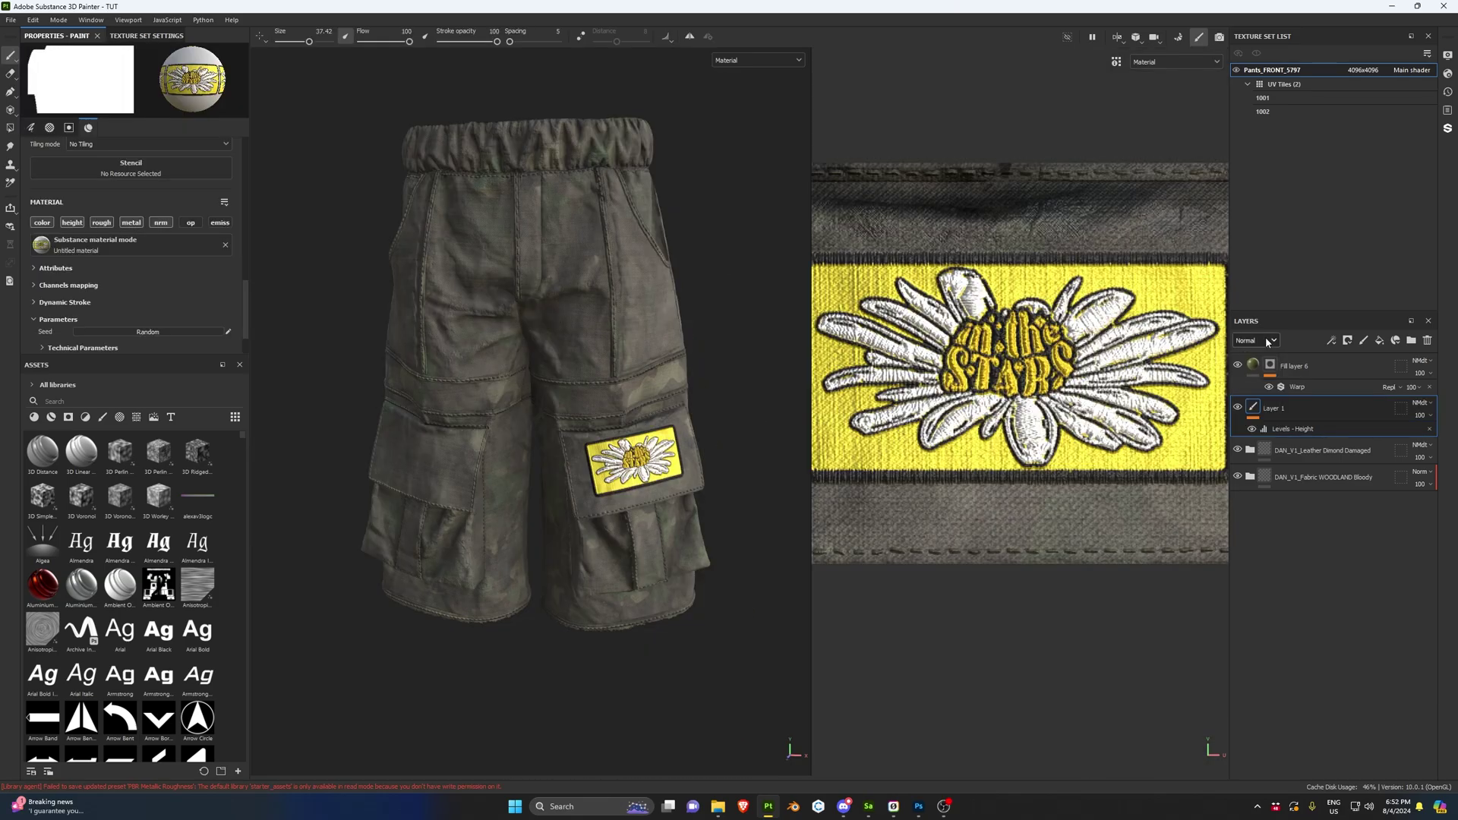
# Step: Set Layer 1's Height channel blend mode to Normal
pyautogui.click(1266, 342)
pyautogui.click(1253, 361)
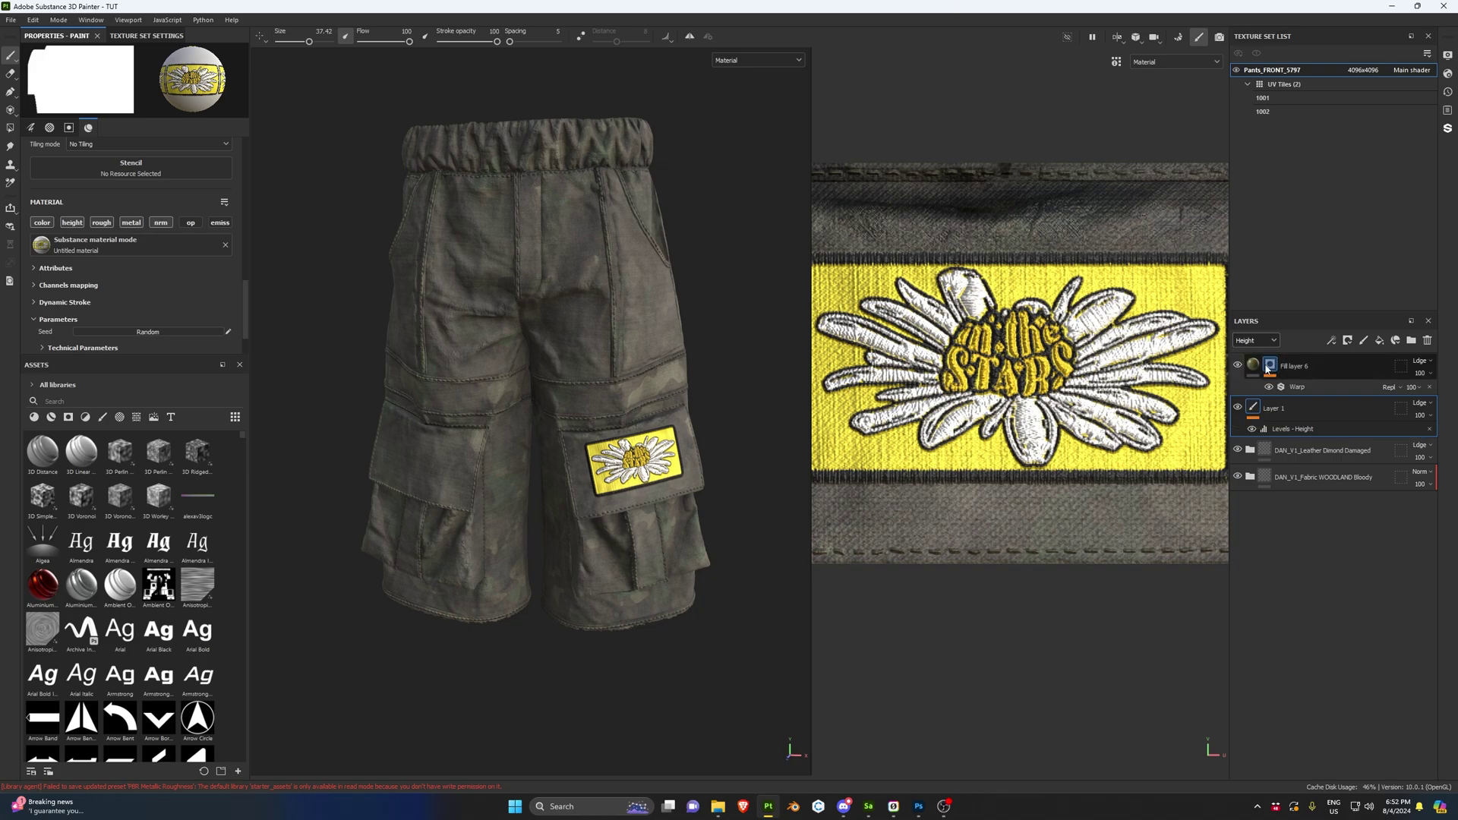
pyautogui.click(1429, 404)
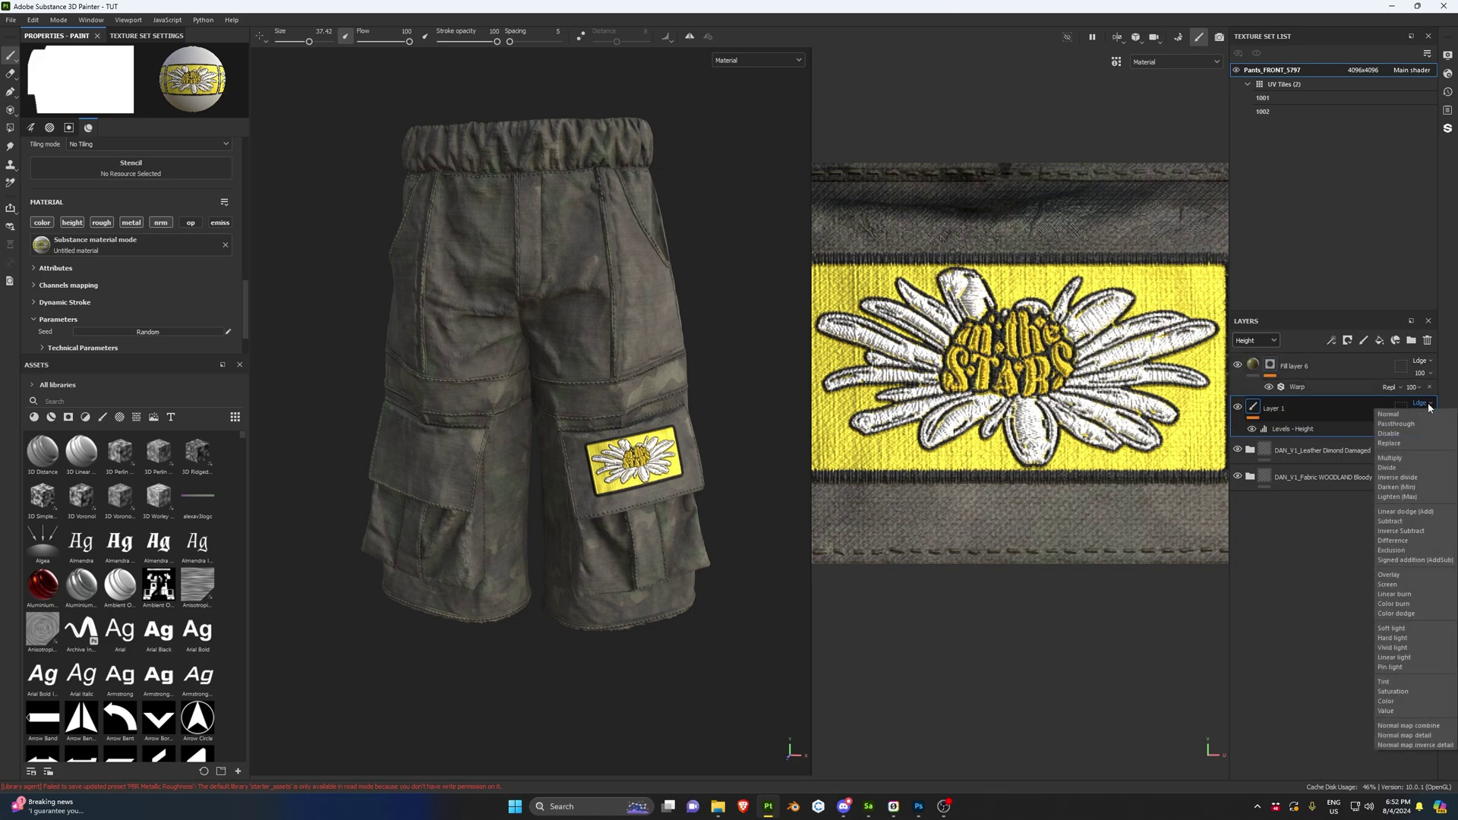
pyautogui.click(1387, 414)
pyautogui.scroll(-3, 977, 368)
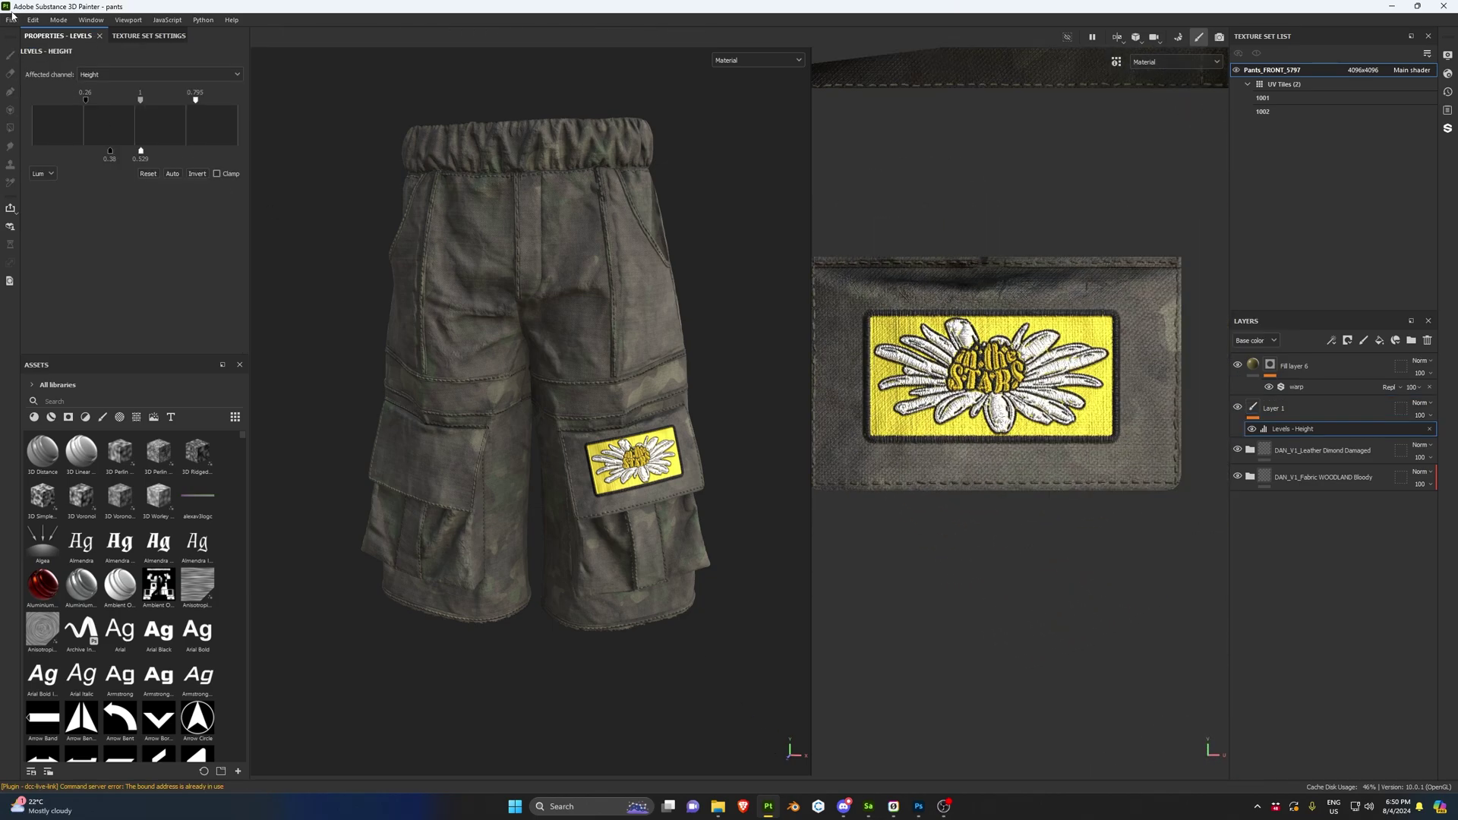
# Step: Open Export Textures and set the output folder to Desktop TUT-Embroidery
pyautogui.click(12, 19)
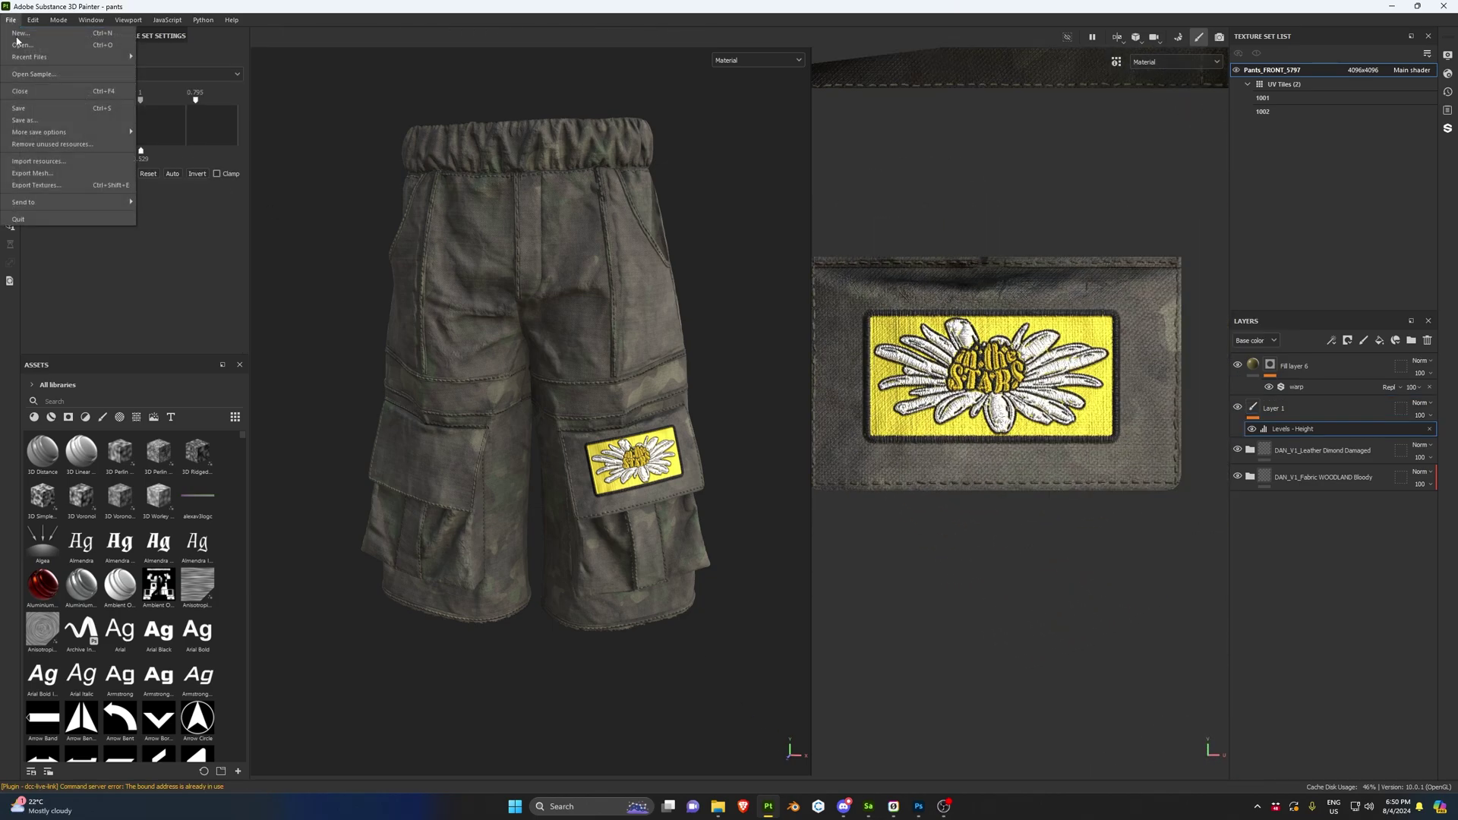
pyautogui.click(79, 184)
pyautogui.click(876, 259)
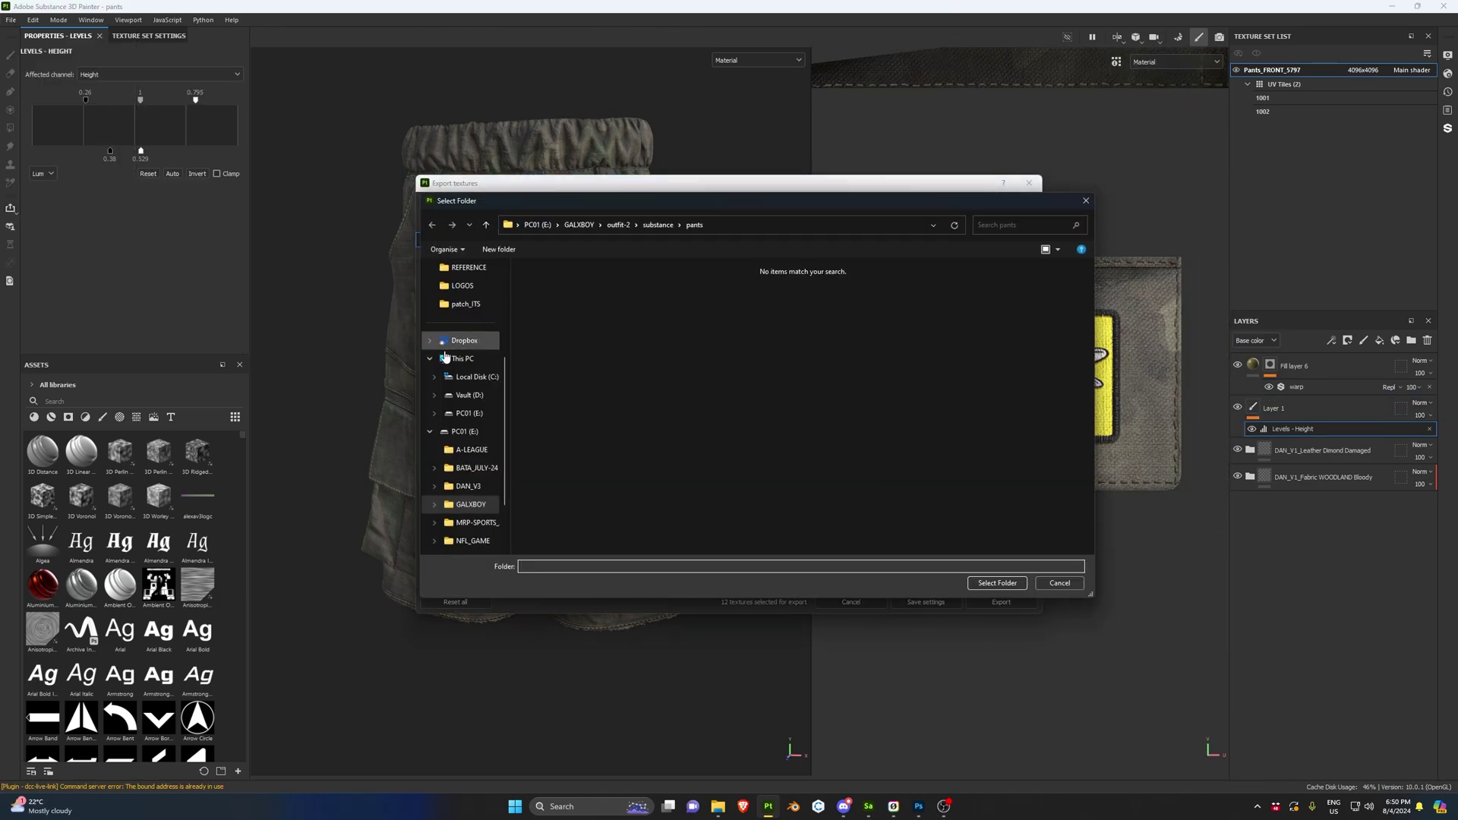
pyautogui.scroll(3, 468, 294)
pyautogui.click(466, 310)
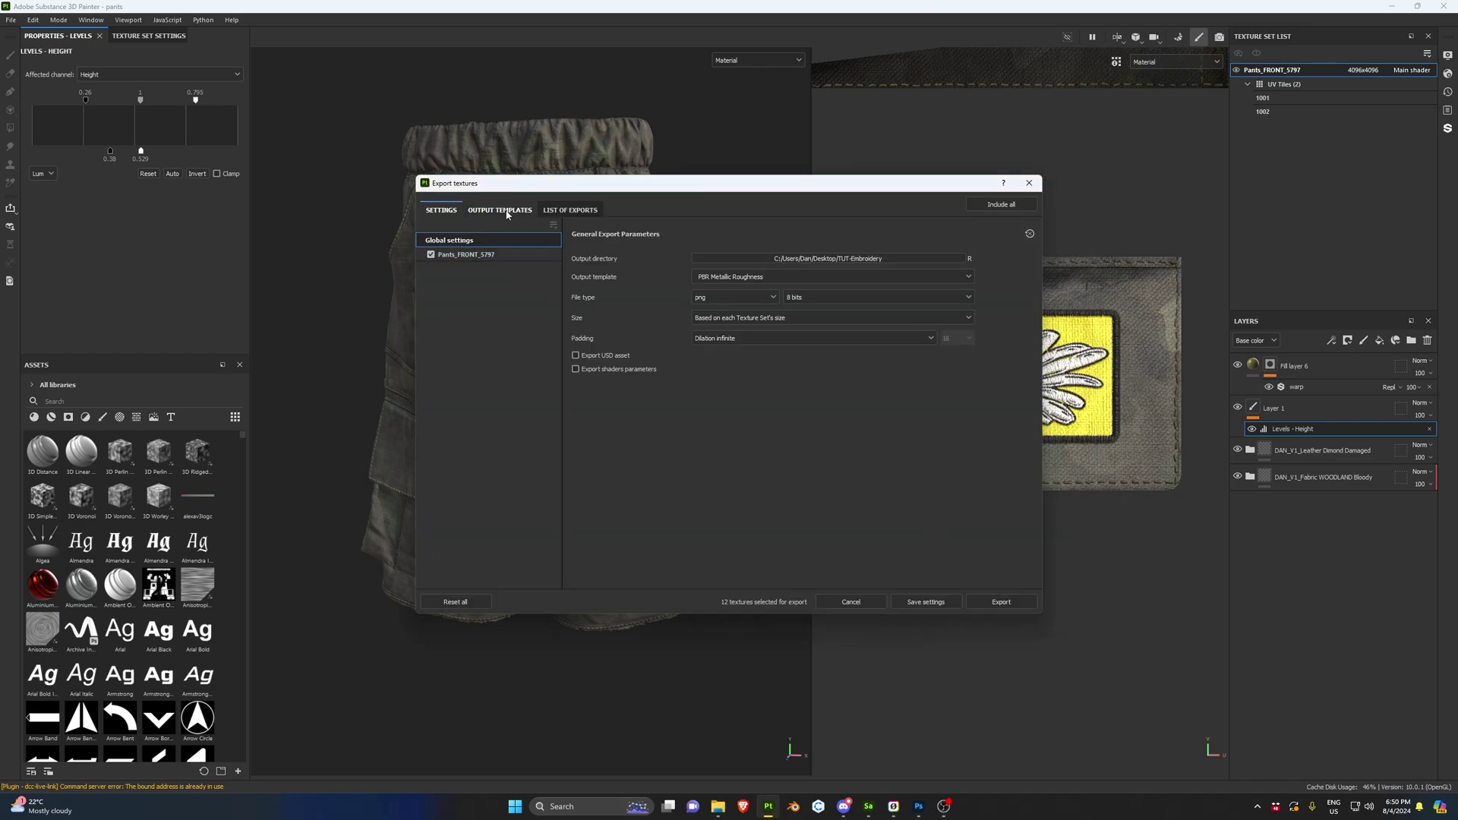
# Step: Use the PBR Metallic Roughness template with Normal OpenGL assigned to the Normal output's RGB
pyautogui.click(501, 210)
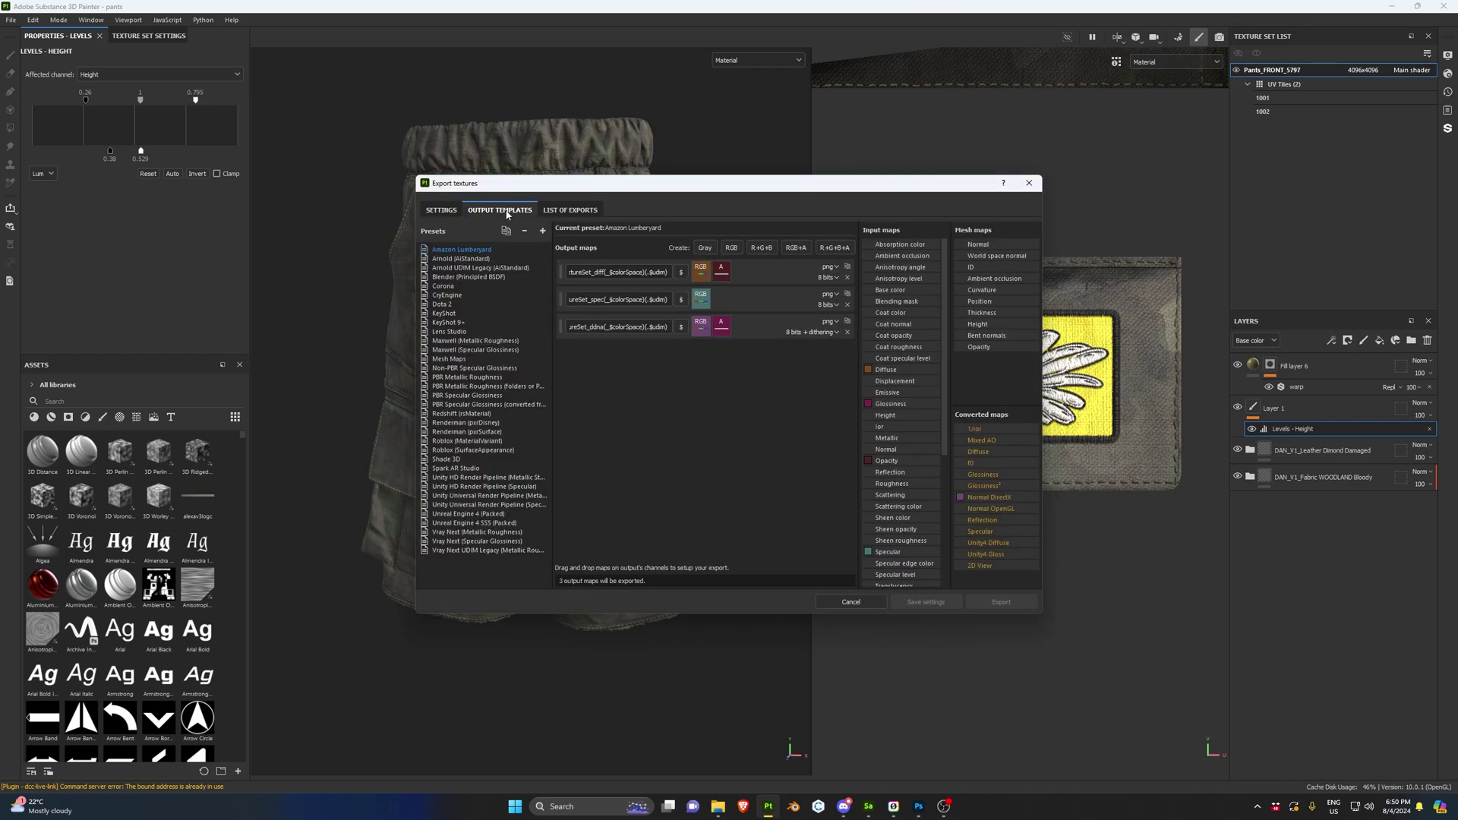
pyautogui.click(467, 378)
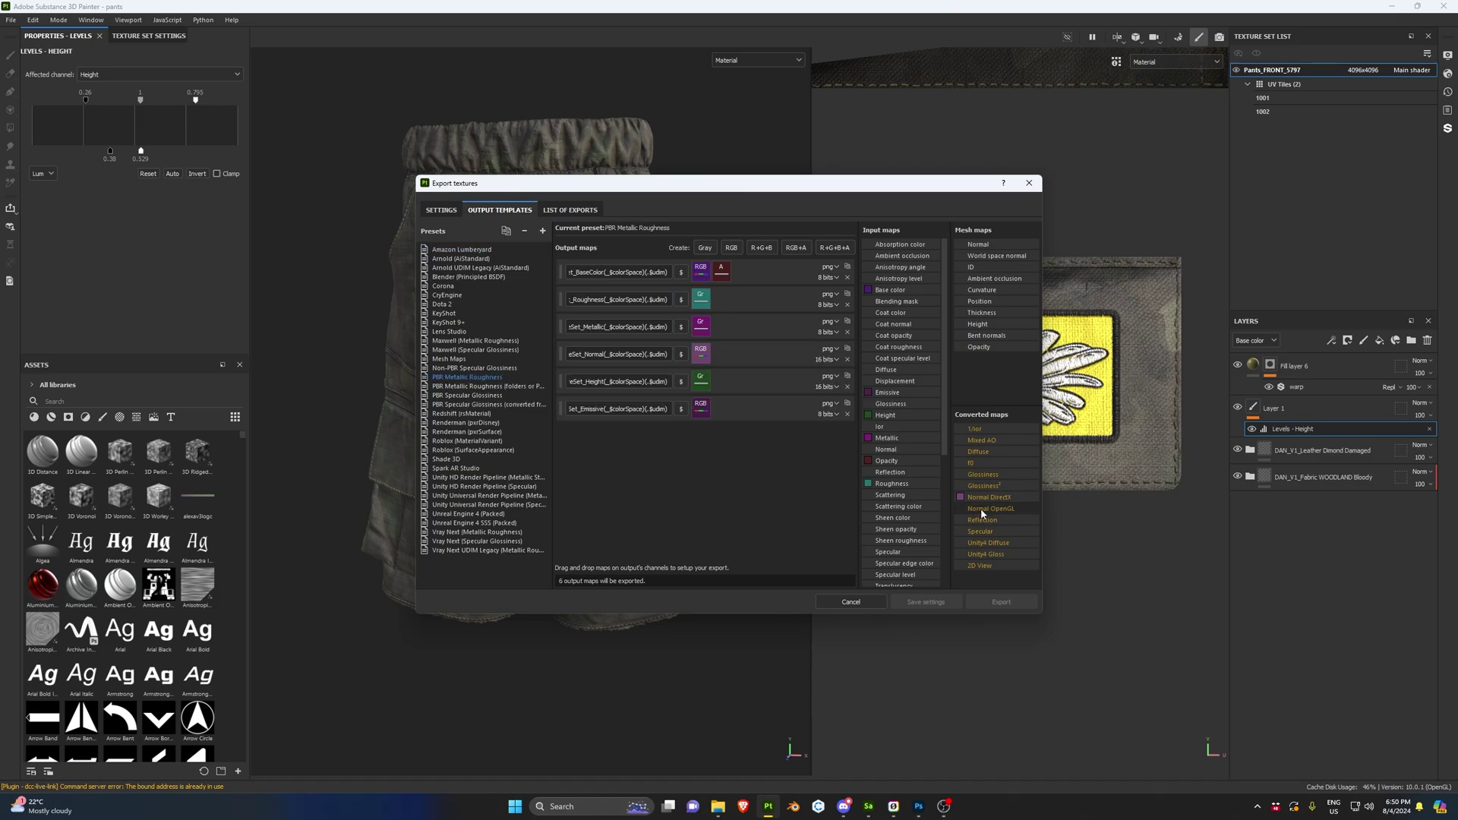
pyautogui.moveTo(992, 513); pyautogui.dragTo(999, 522)
pyautogui.moveTo(727, 365); pyautogui.dragTo(700, 352)
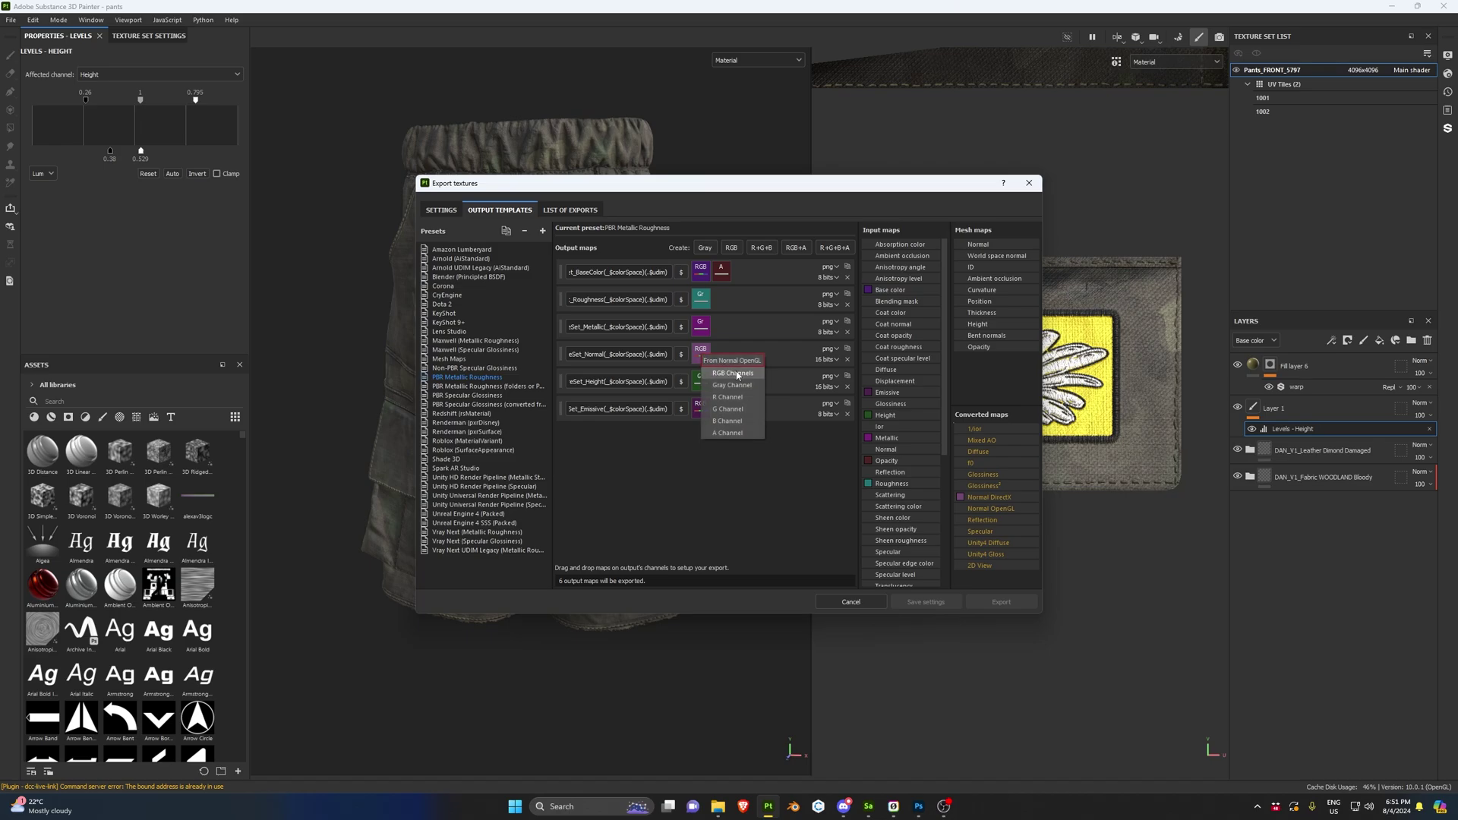
pyautogui.click(734, 373)
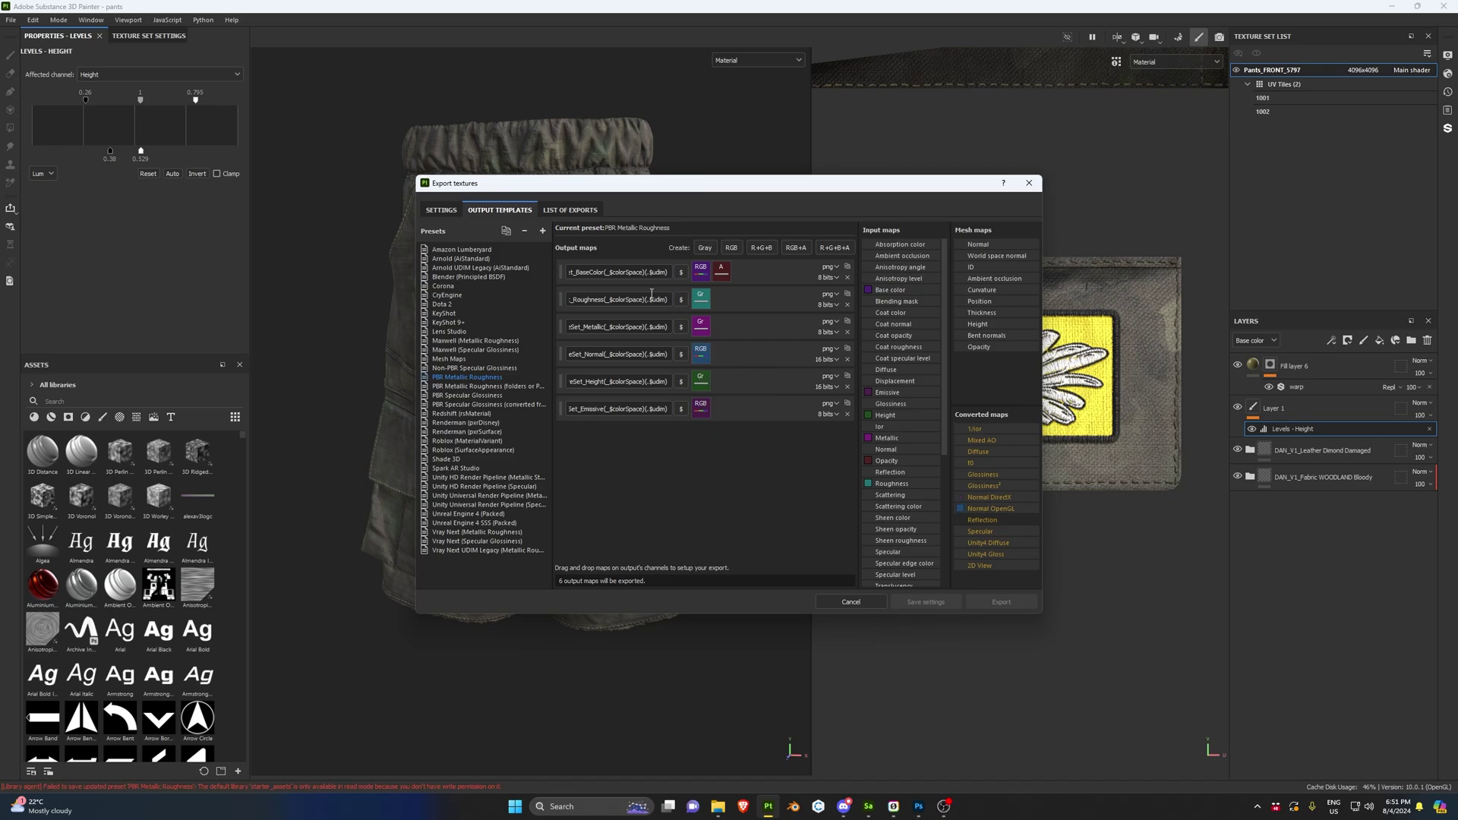
pyautogui.click(441, 210)
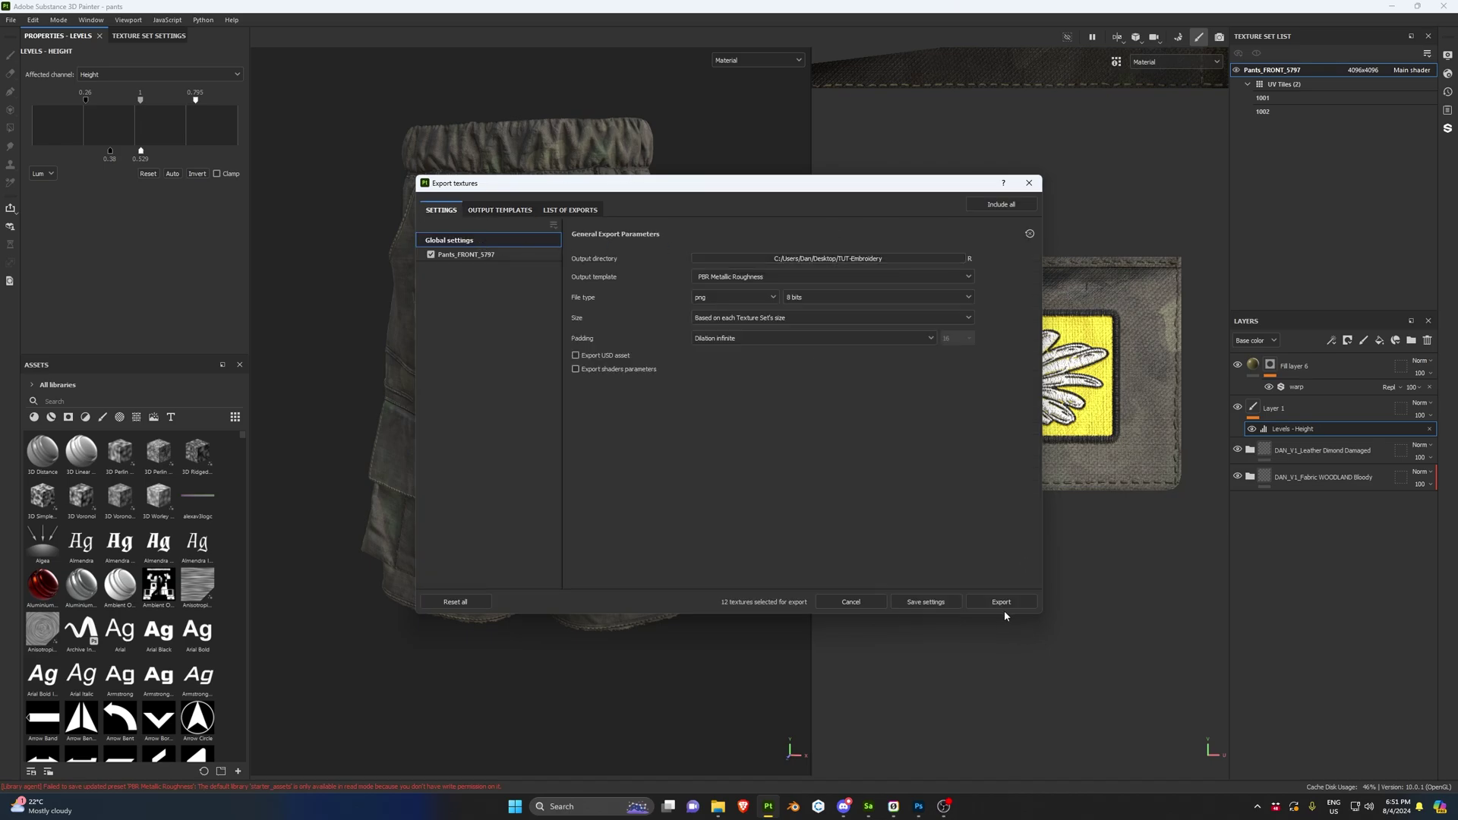